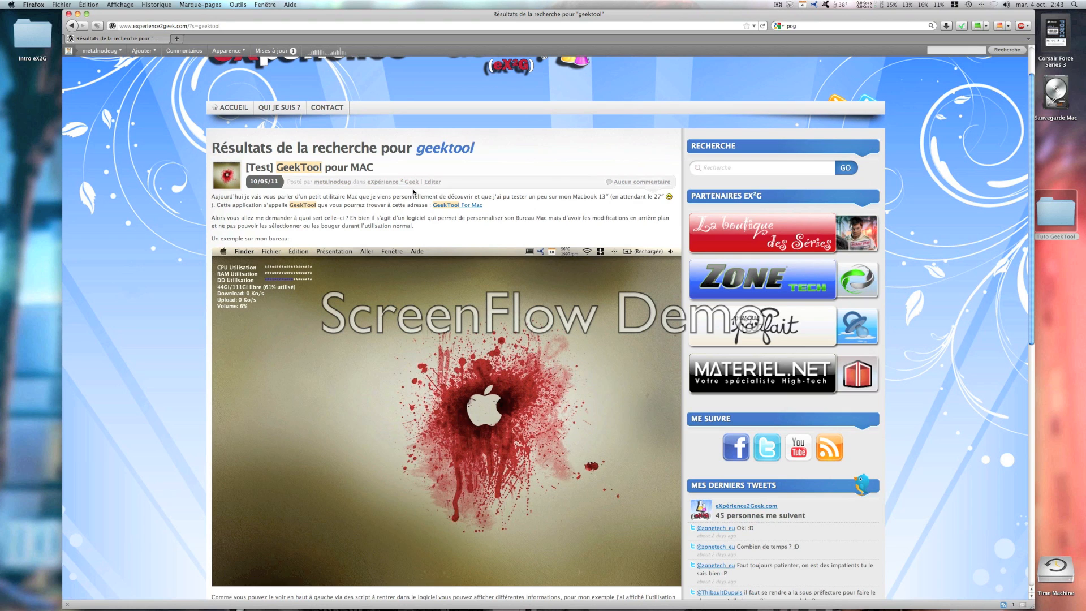
Read through the blog's GeekTool test article and examine its two example desktops.
scroll(460, 257, "down", 3)
scroll(459, 258, "down", 5)
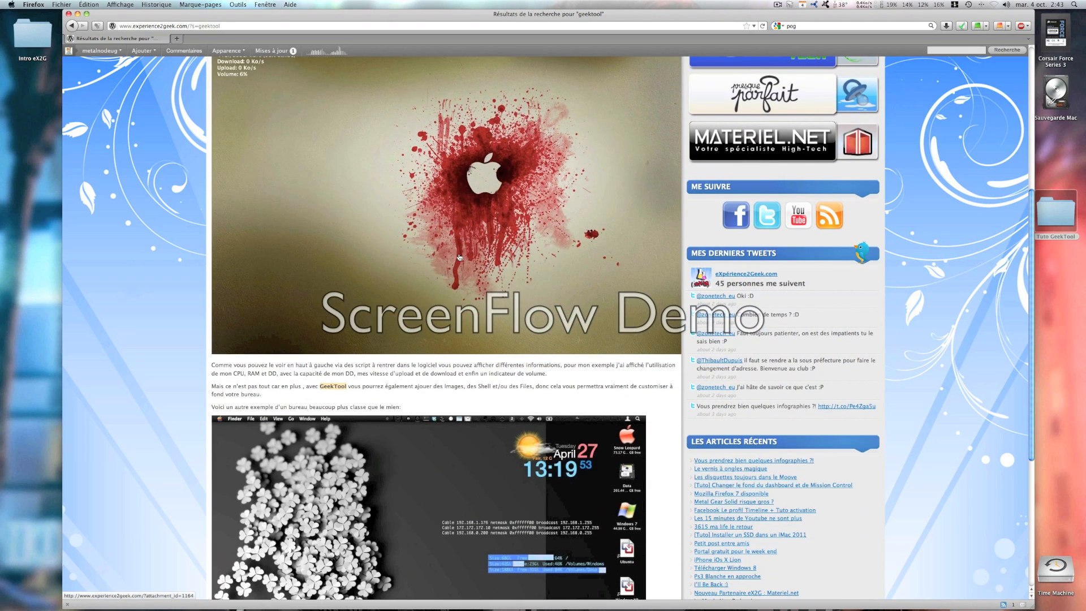
scroll(459, 255, "up", 6)
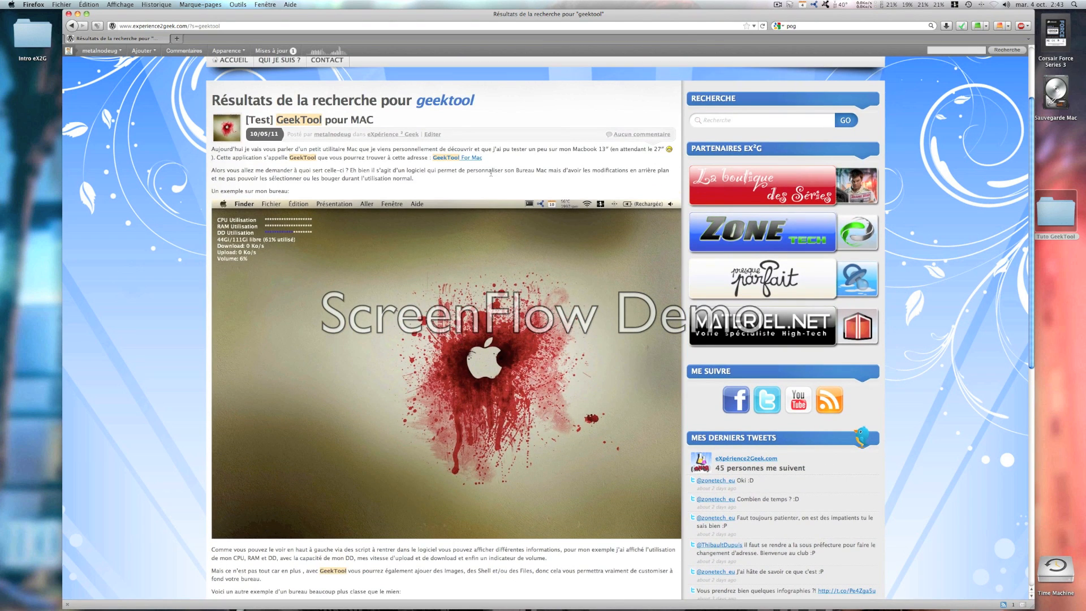
scroll(496, 173, "down", 15)
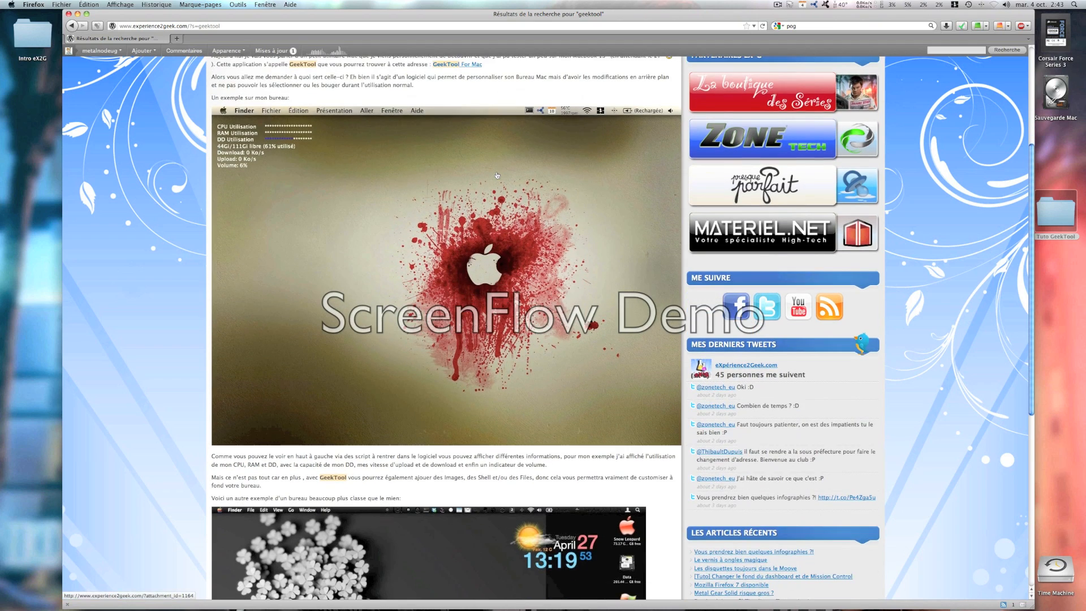
scroll(500, 177, "up", 18)
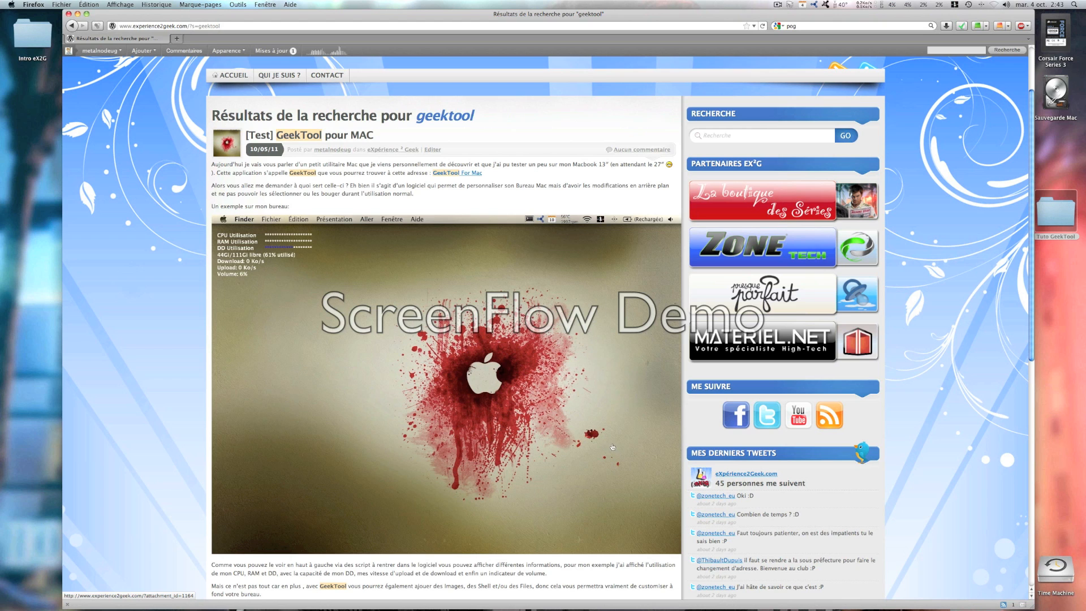
scroll(605, 444, "down", 10)
scroll(605, 444, "down", 1)
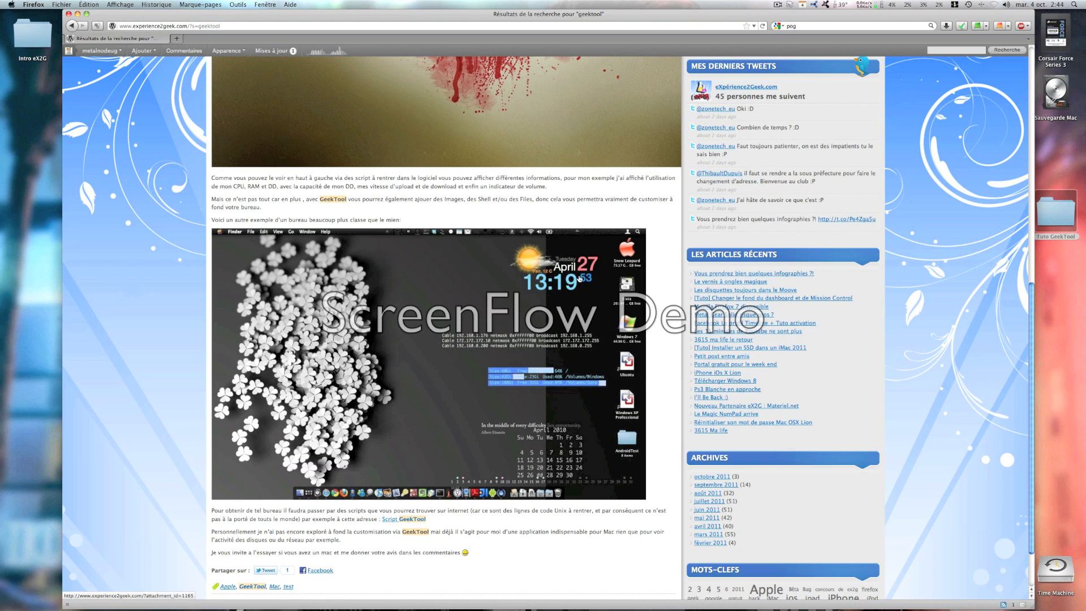
scroll(537, 382, "up", 10)
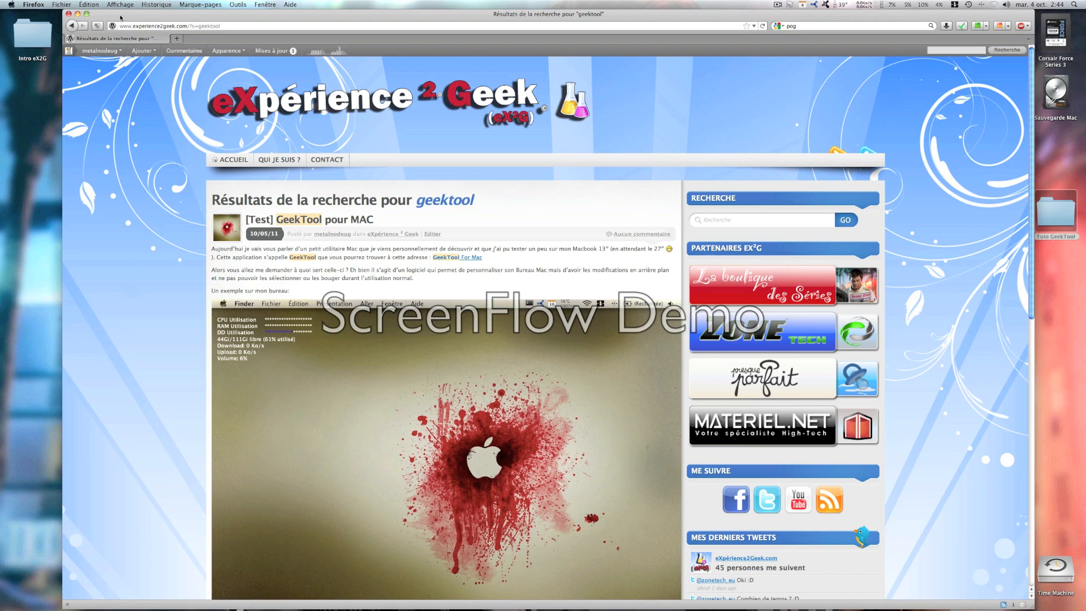
Search the Mac App Store for "geektool" and open the GeekTool product page.
left_click(15, 5)
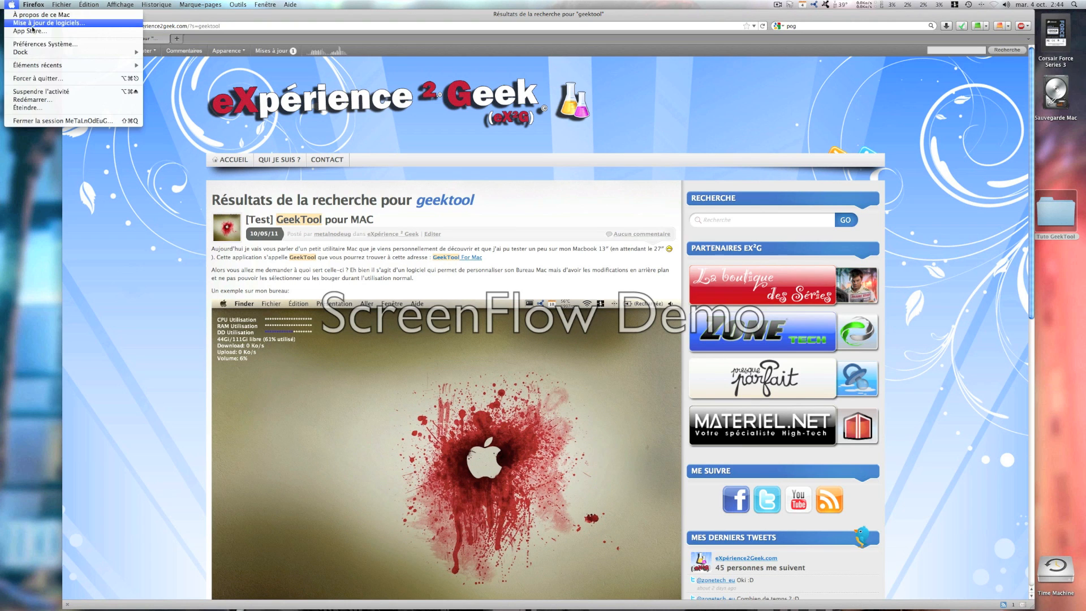
left_click(29, 31)
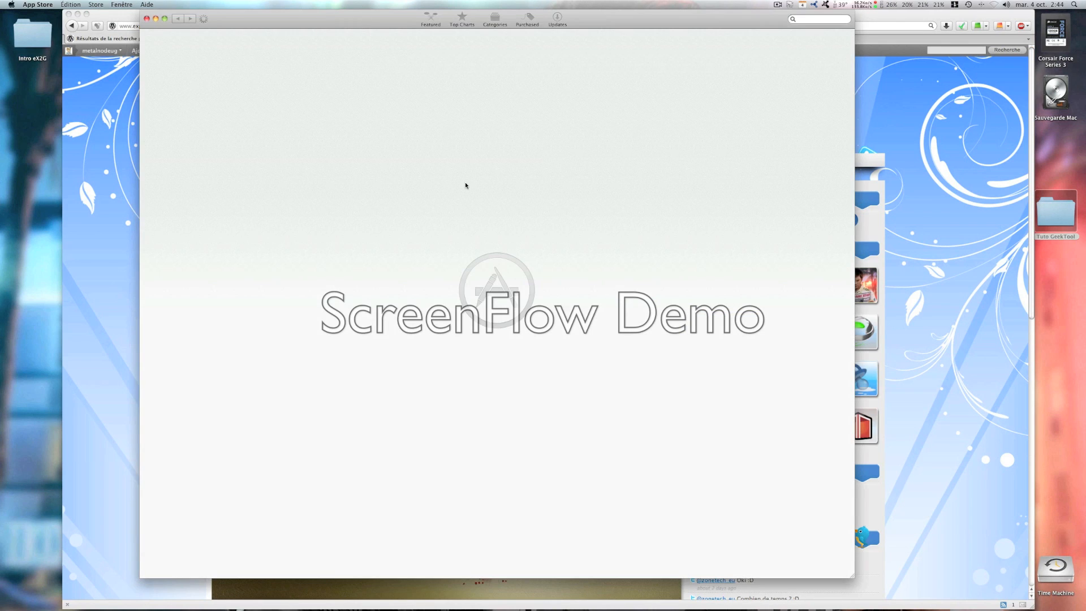
left_click(801, 21)
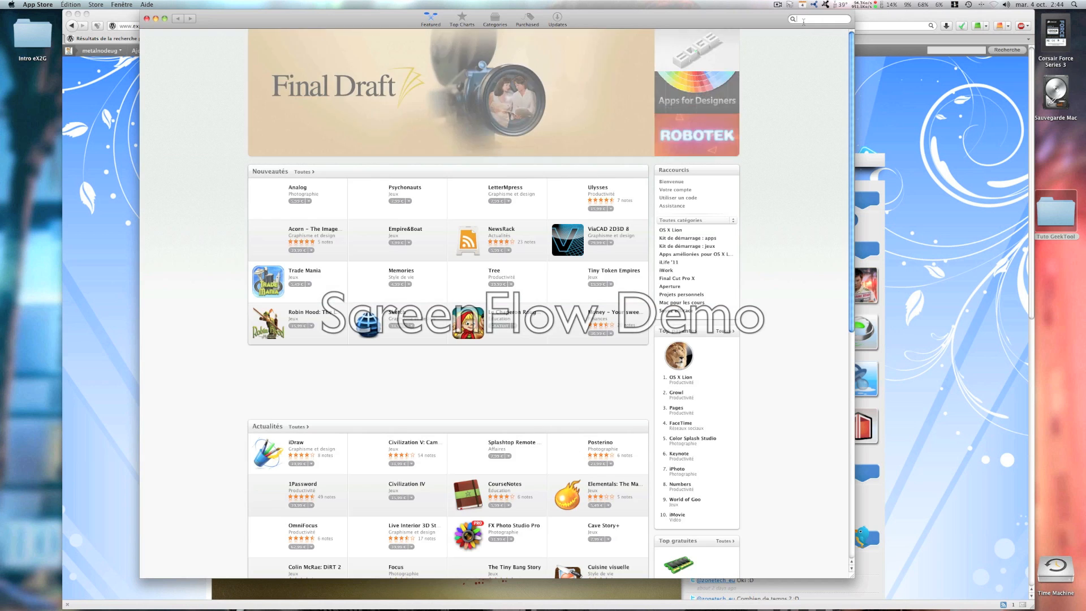
type("geektool")
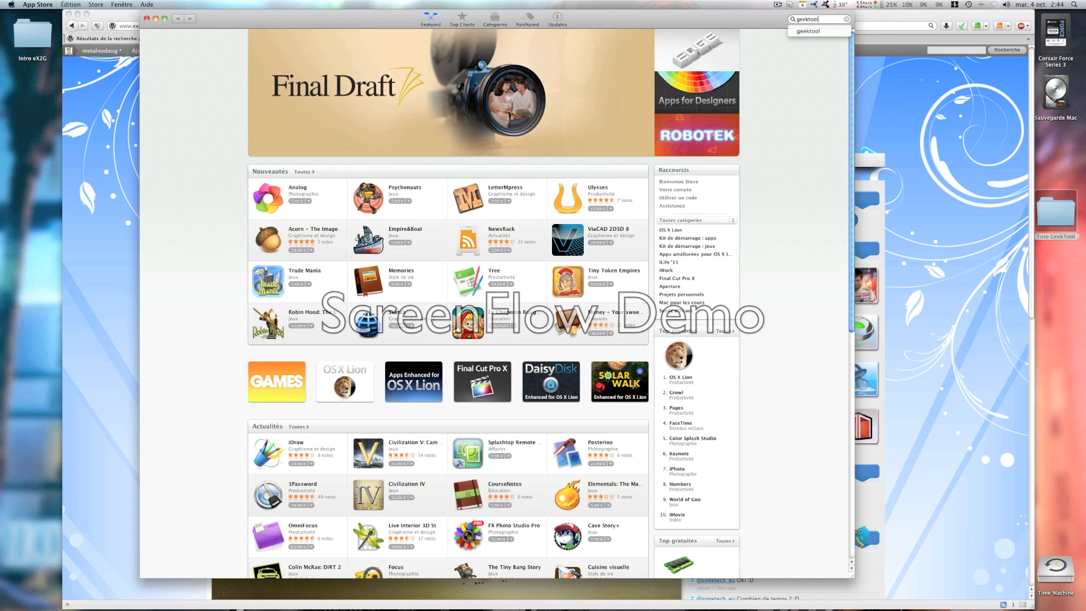
key("Return")
left_click(304, 60)
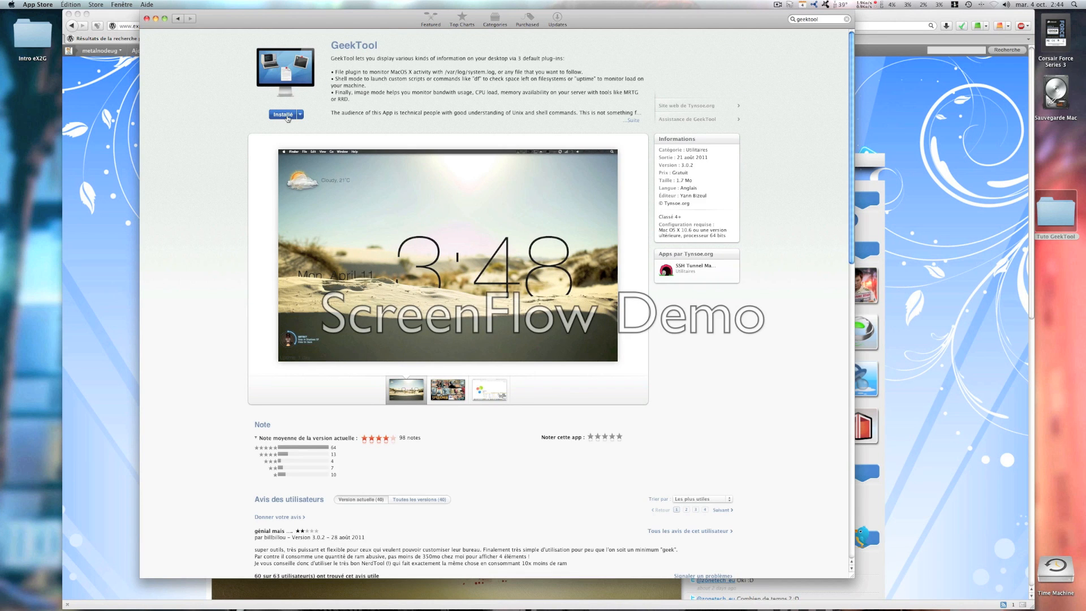
Close the browser window, quit Firefox and close the App Store window to clear the desktop.
left_click(68, 13)
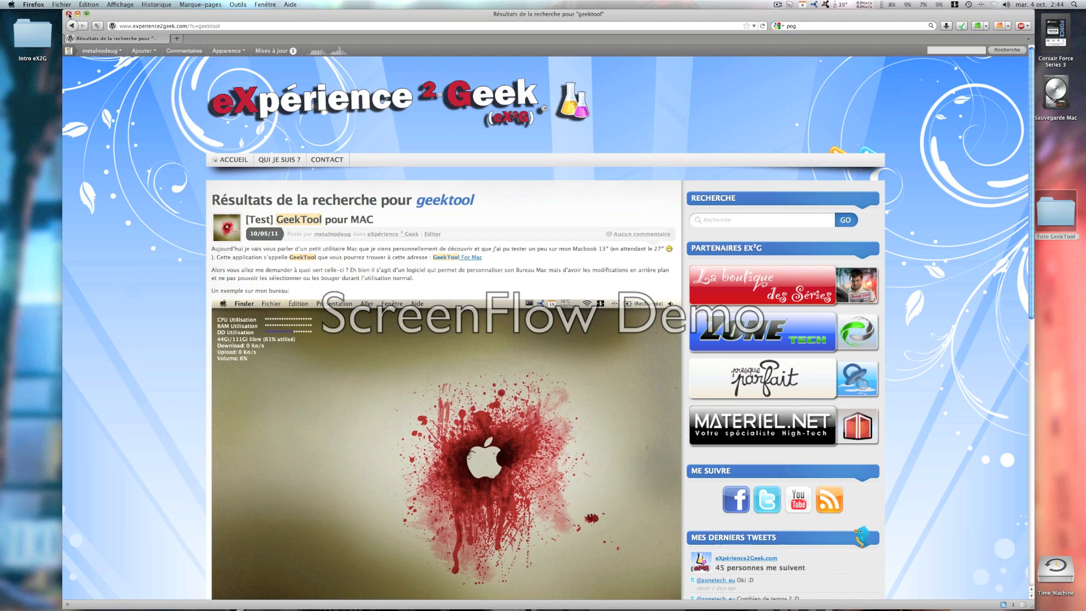
left_click(69, 13)
left_click(34, 5)
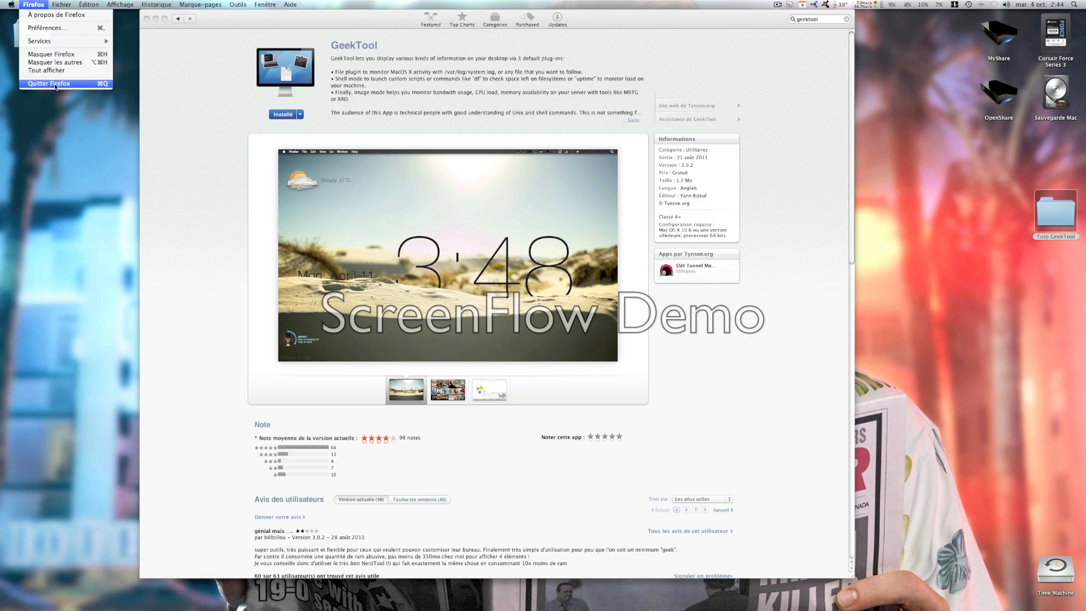
left_click(55, 84)
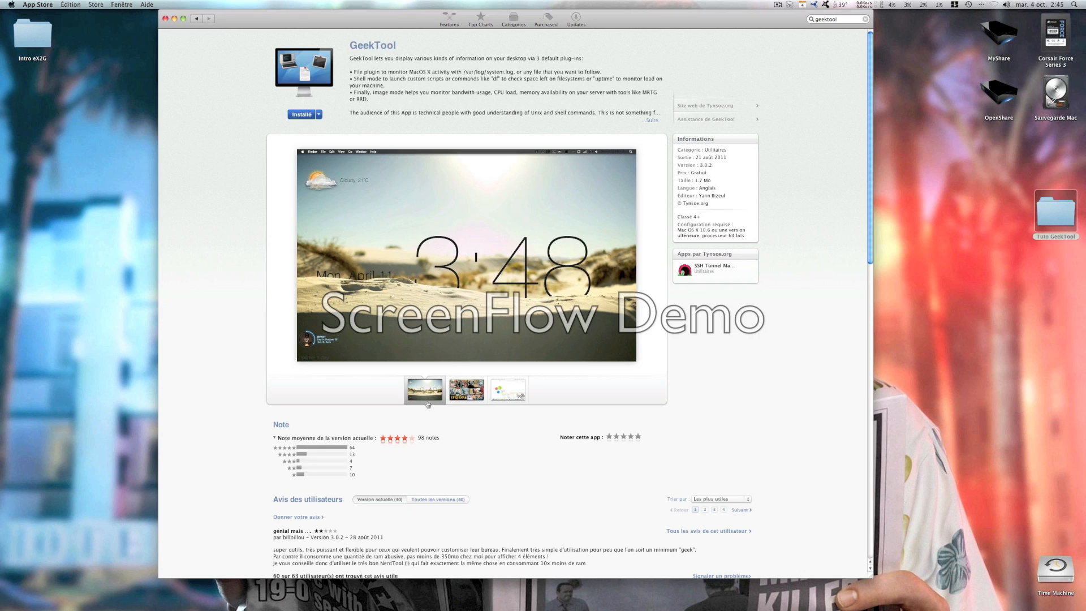
left_click(166, 19)
left_click(468, 185)
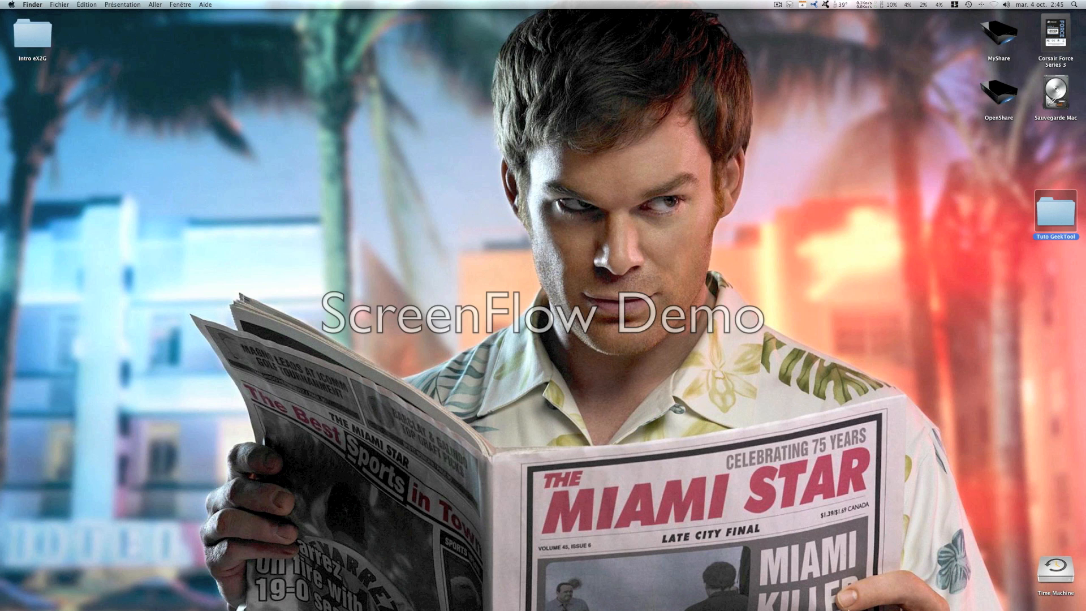
left_click(751, 273)
View the mini-sand-dunes wallpaper from the desktop folder Tuto GeekTool, then quit Preview.
double_click(1072, 226)
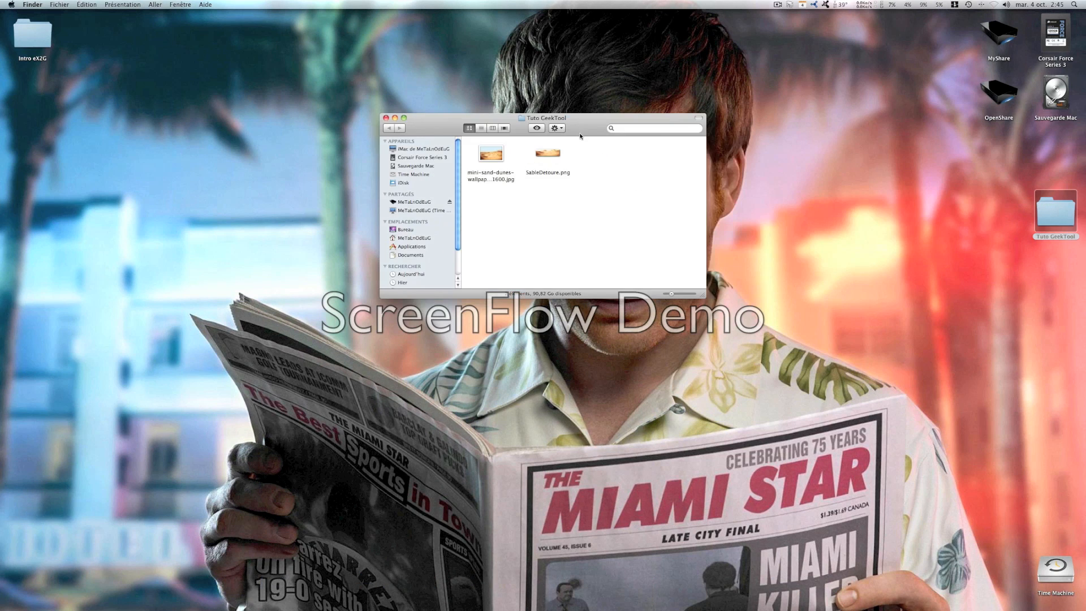
double_click(498, 158)
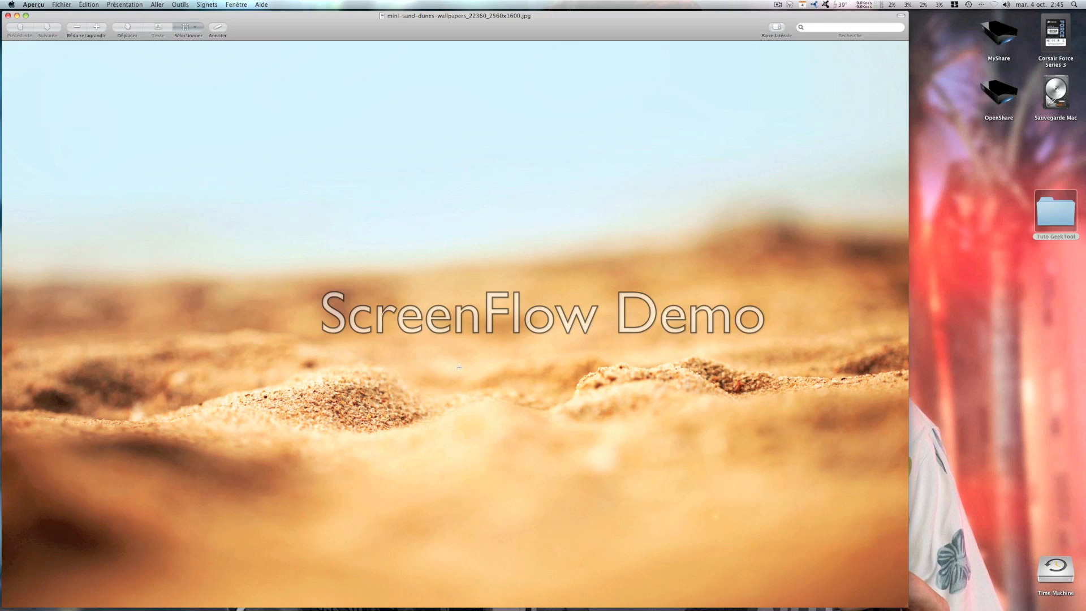
left_click(35, 4)
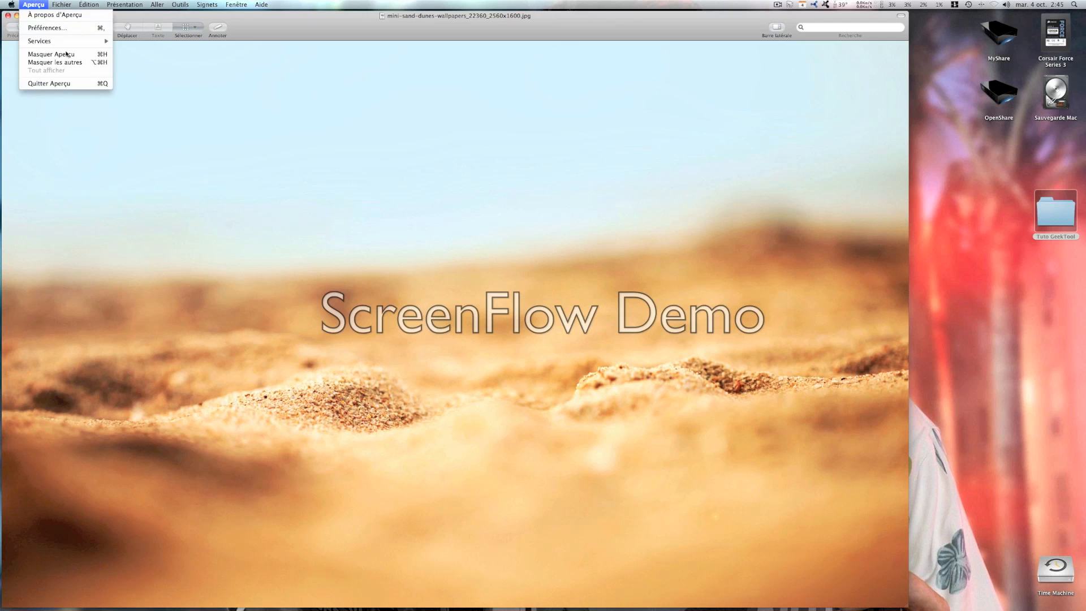
left_click(71, 84)
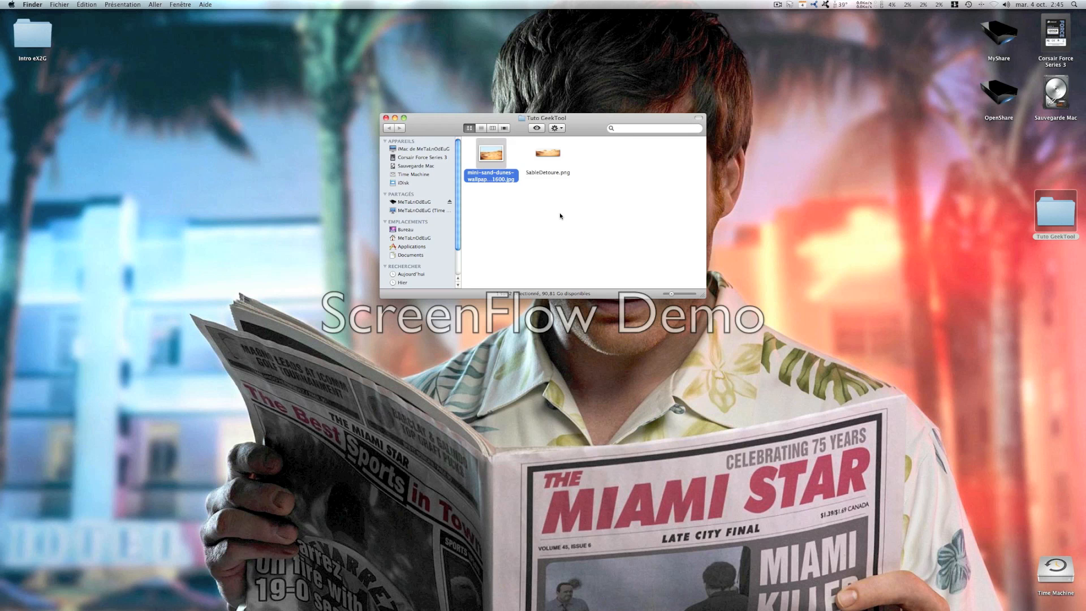
left_click(596, 200)
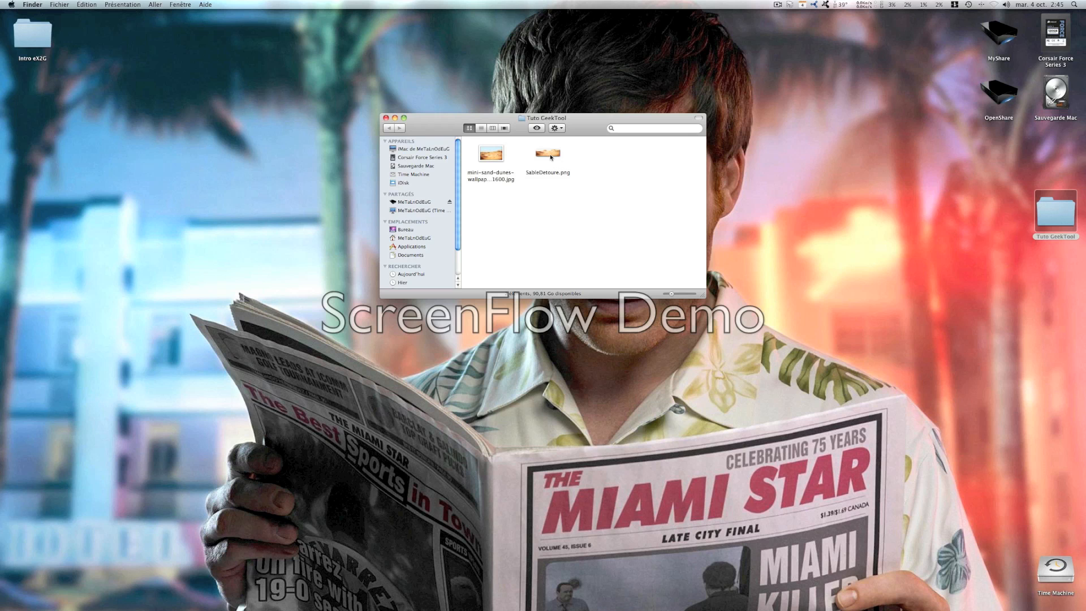
View the sand dunes wallpaper again and compare it with the cut-out image SableDetoure.png, closing each image.
double_click(491, 154)
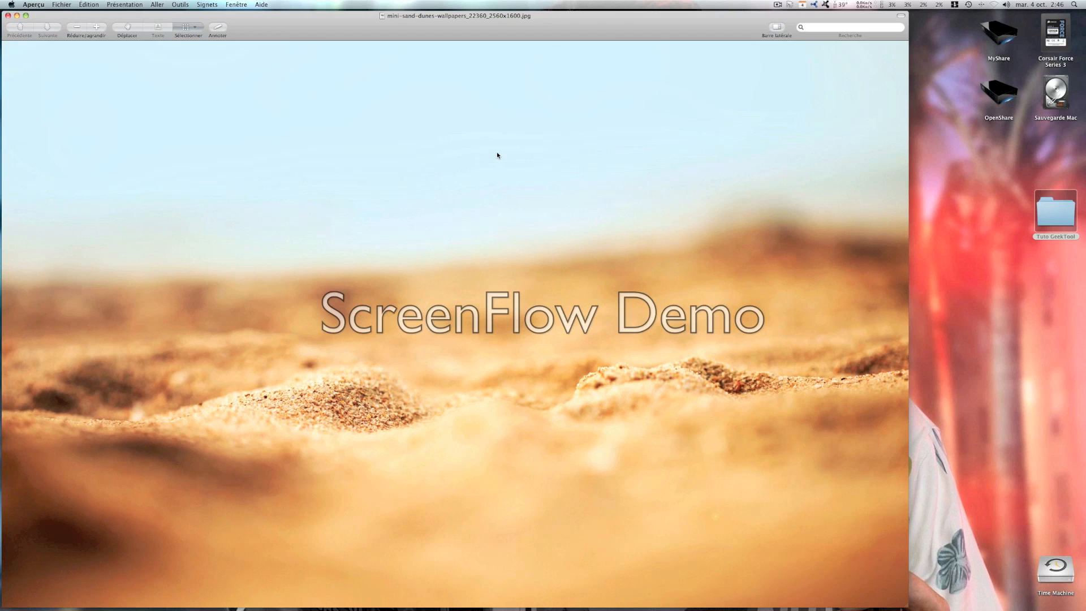
left_click(7, 16)
left_click(557, 160)
double_click(557, 160)
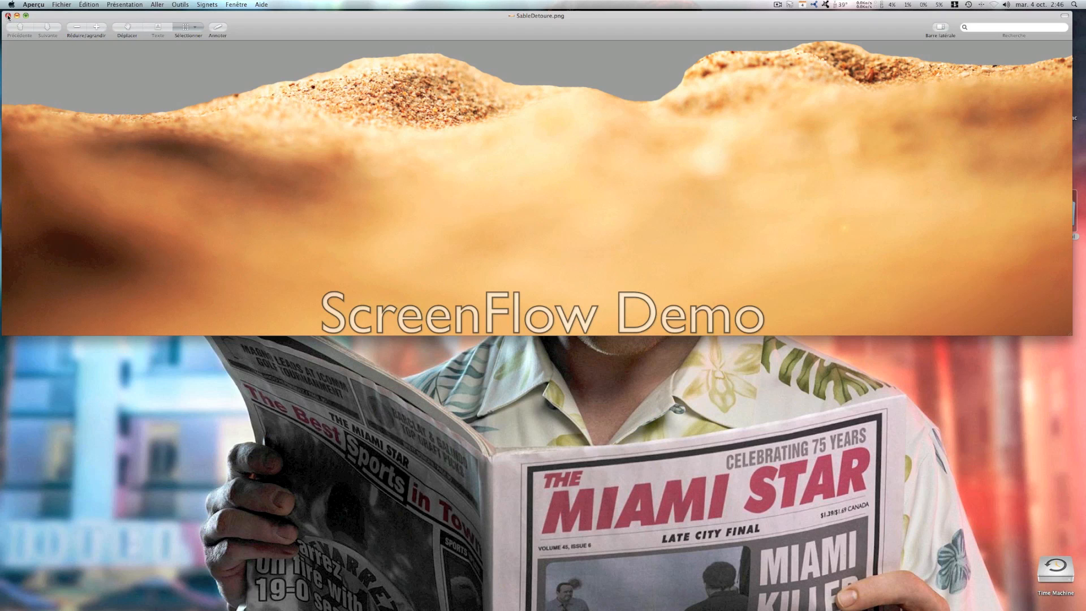
left_click_drag(95, 18, 95, 16)
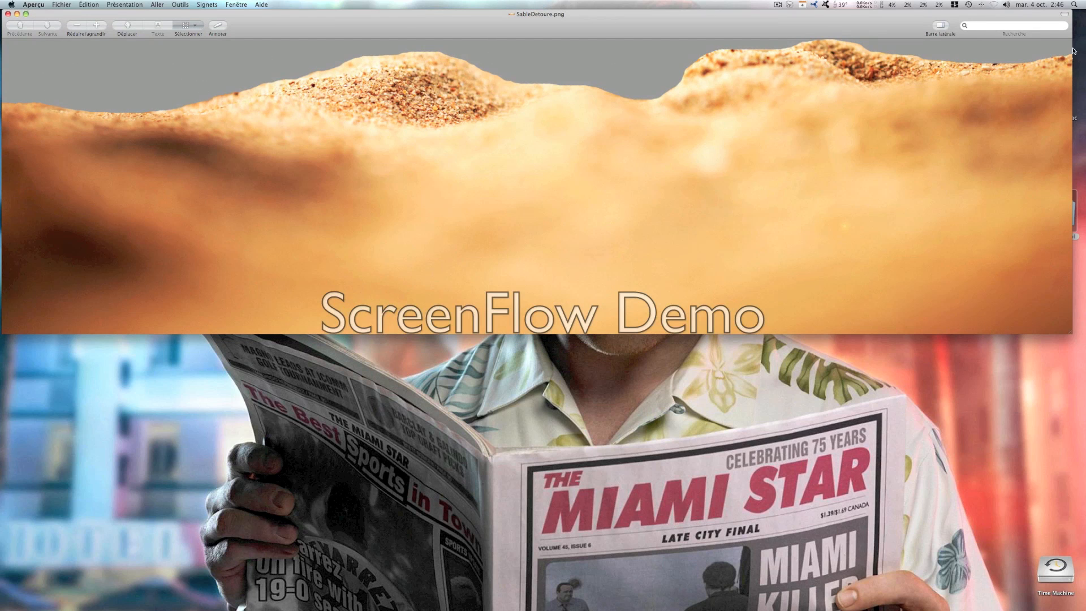
left_click(8, 14)
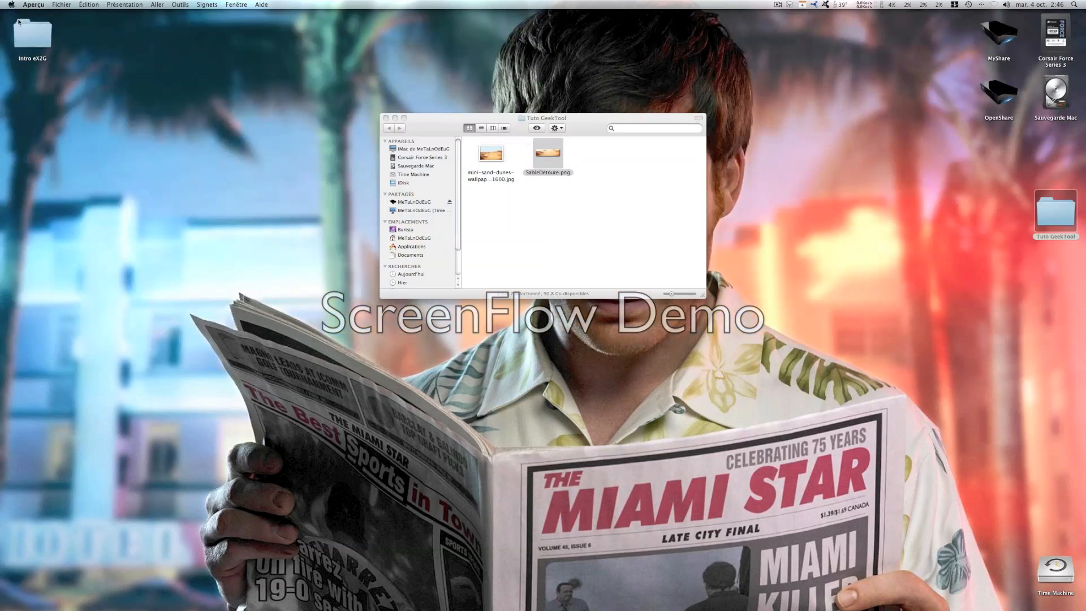
Set the mini-sand-dunes JPG as the desktop background and close the folder window.
left_click(502, 154)
right_click(501, 154)
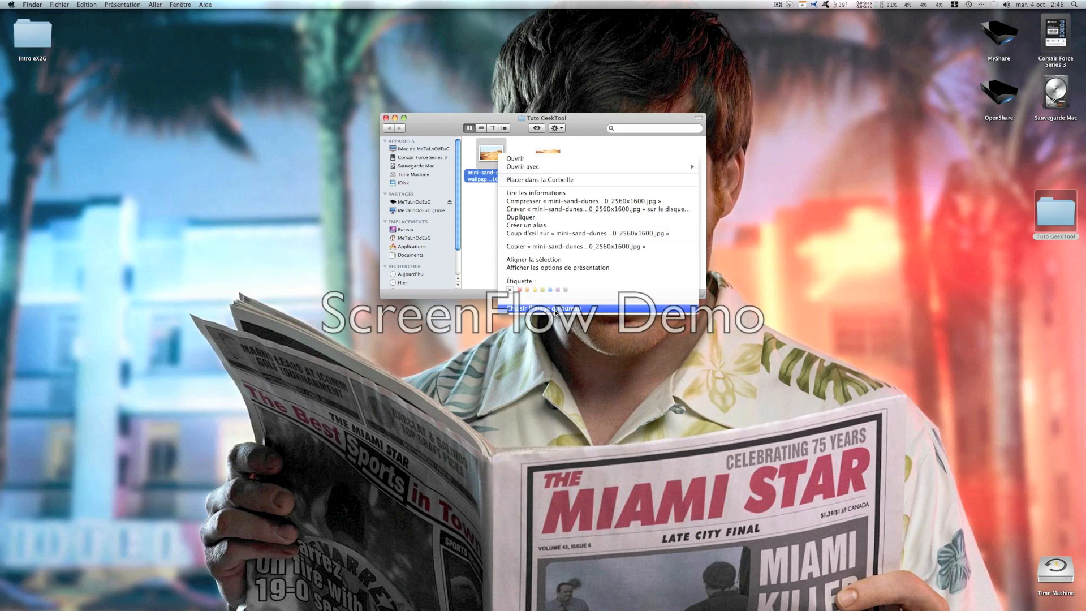
left_click(563, 310)
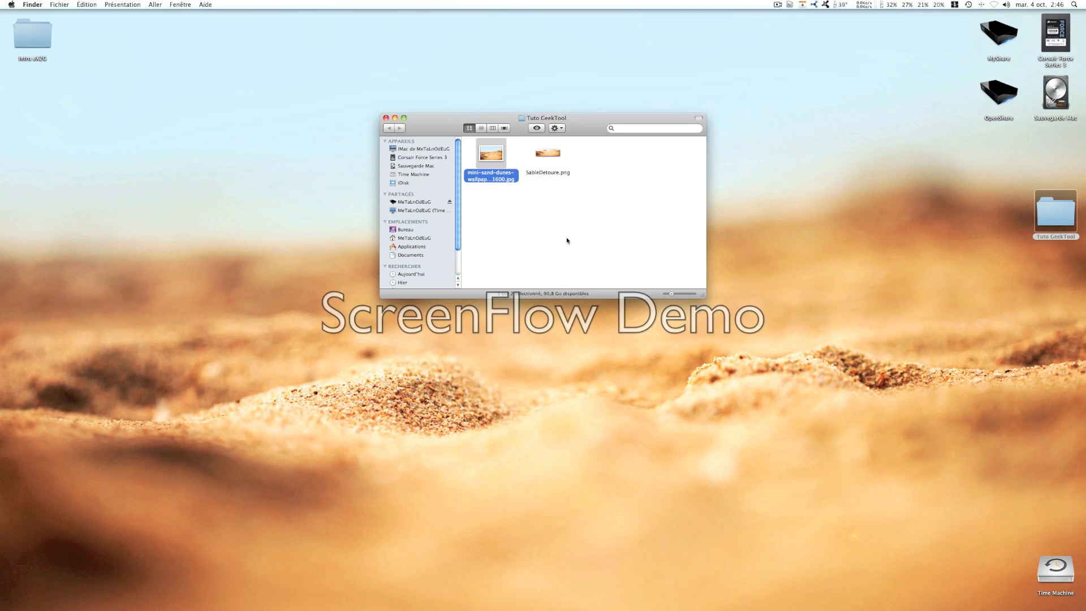
left_click(386, 119)
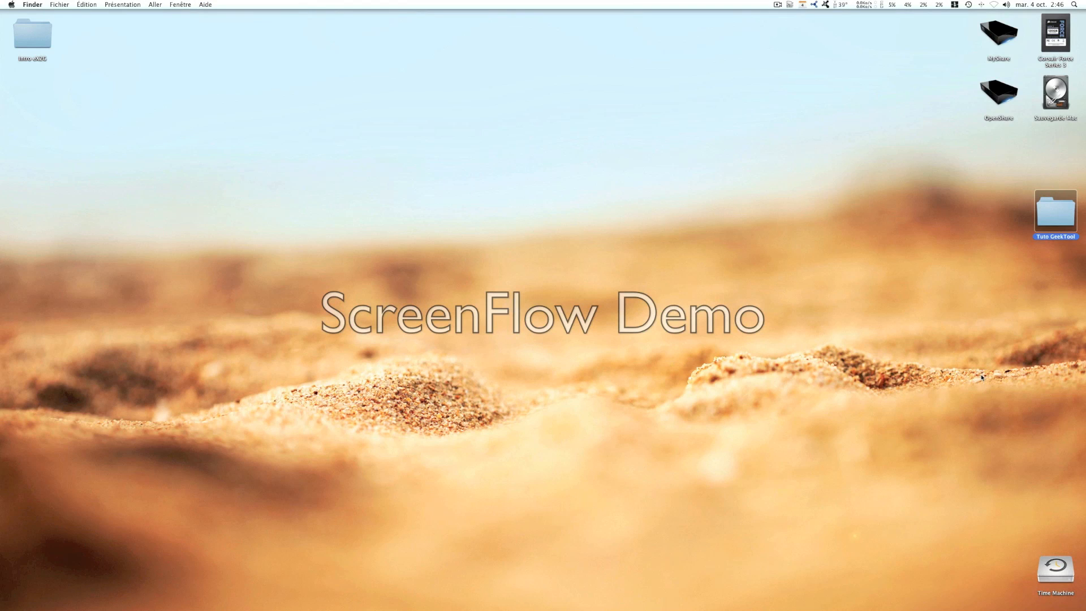
Reopen the Tuto GeekTool folder, select both image files to point them out, and close the folder.
left_click(719, 226)
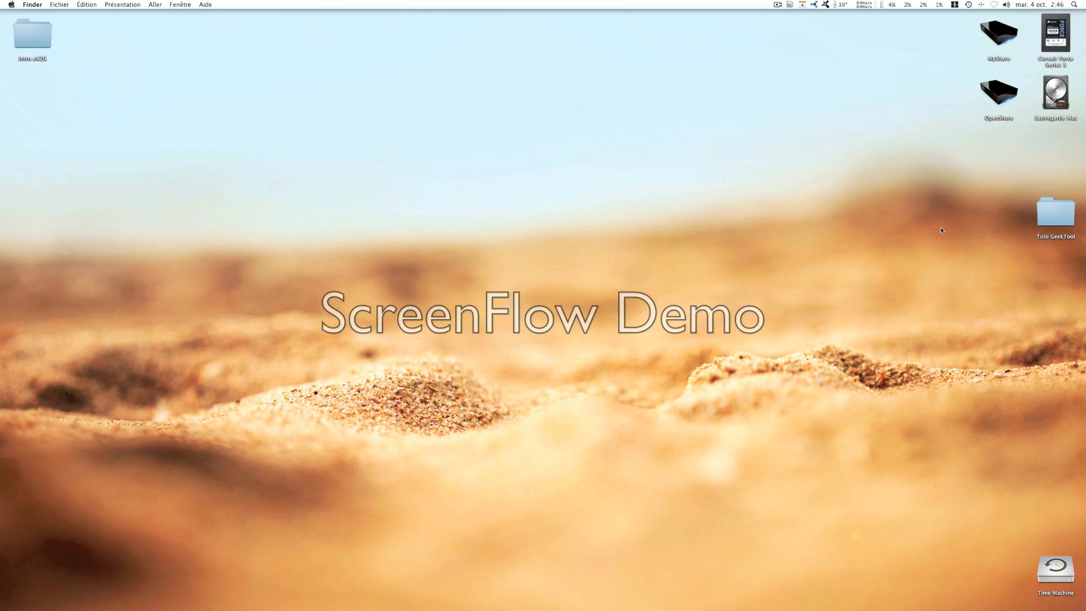
double_click(1057, 214)
left_click_drag(594, 196, 485, 160)
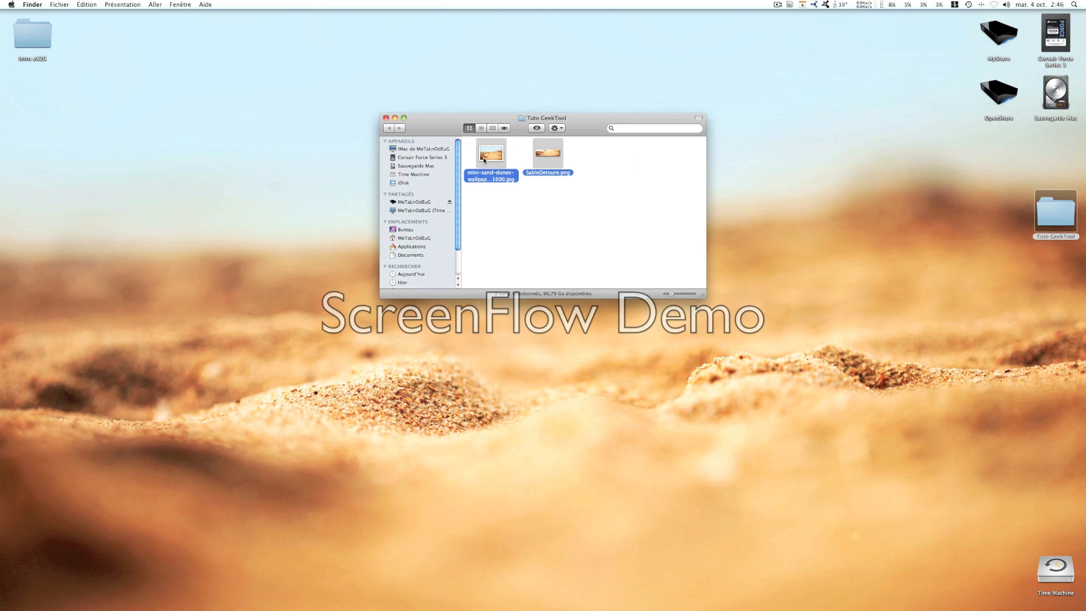
left_click(387, 117)
Quit the Preview application still running in the Dock.
mouse_move(729, 597)
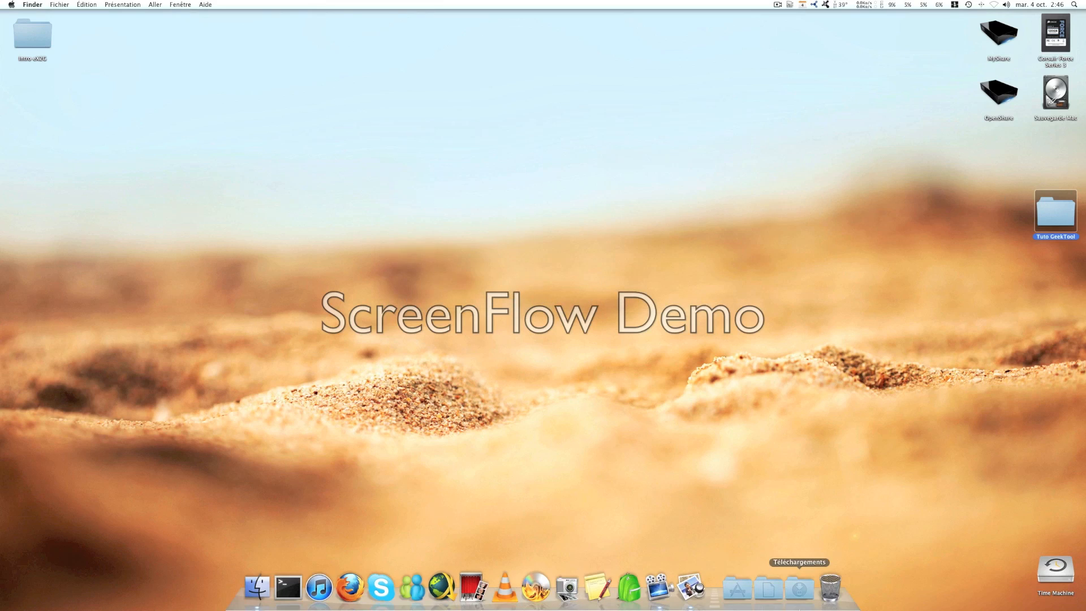
left_click(735, 596)
right_click(692, 590)
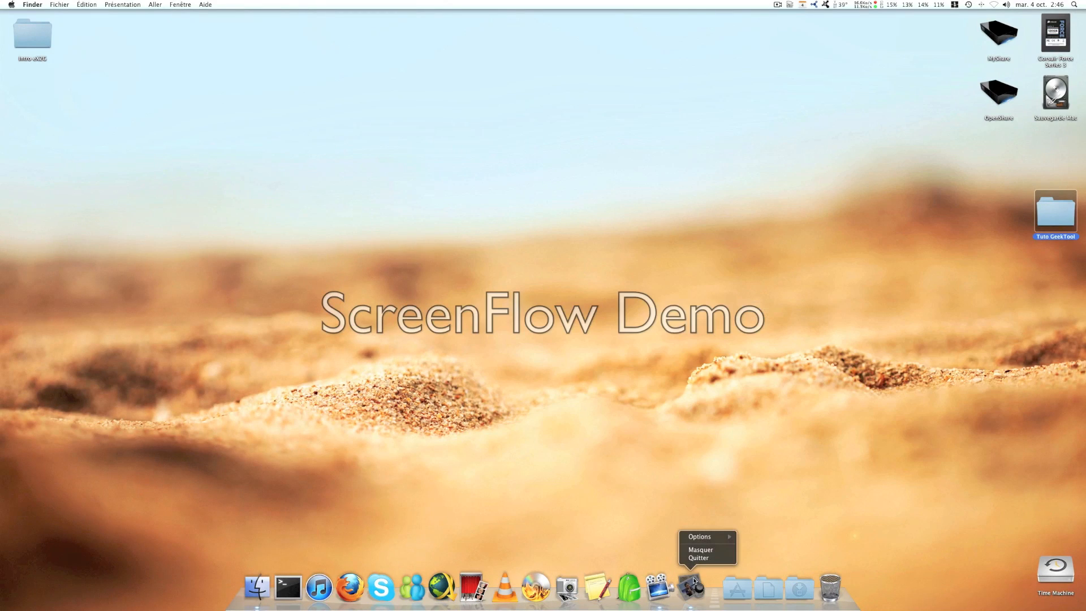
left_click(701, 558)
Launch GeekTool from the Applications folder and place its Properties window beside the main window.
left_click(720, 589)
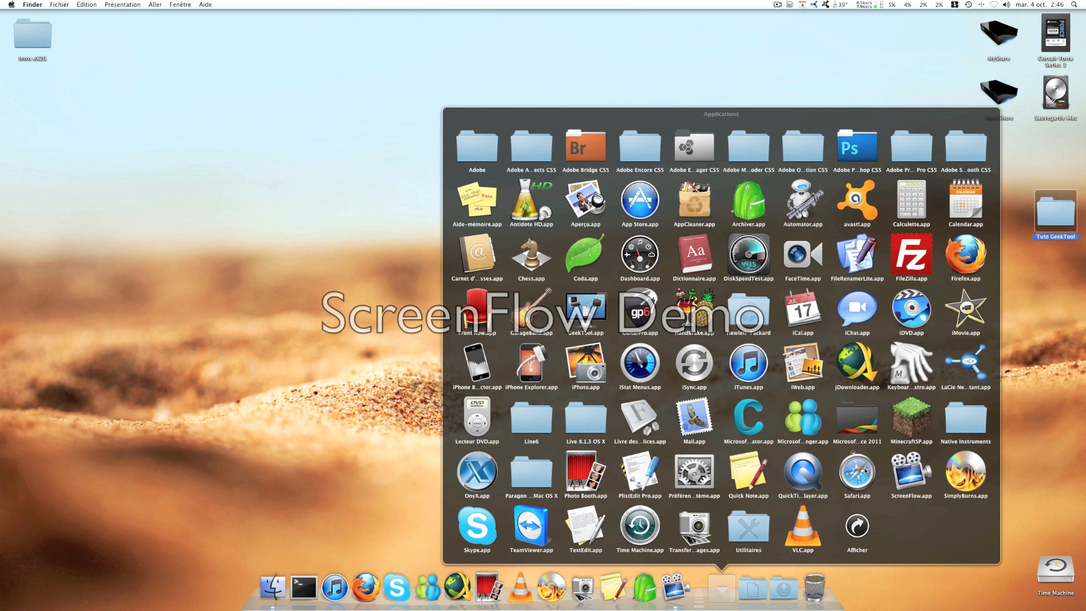
left_click(600, 314)
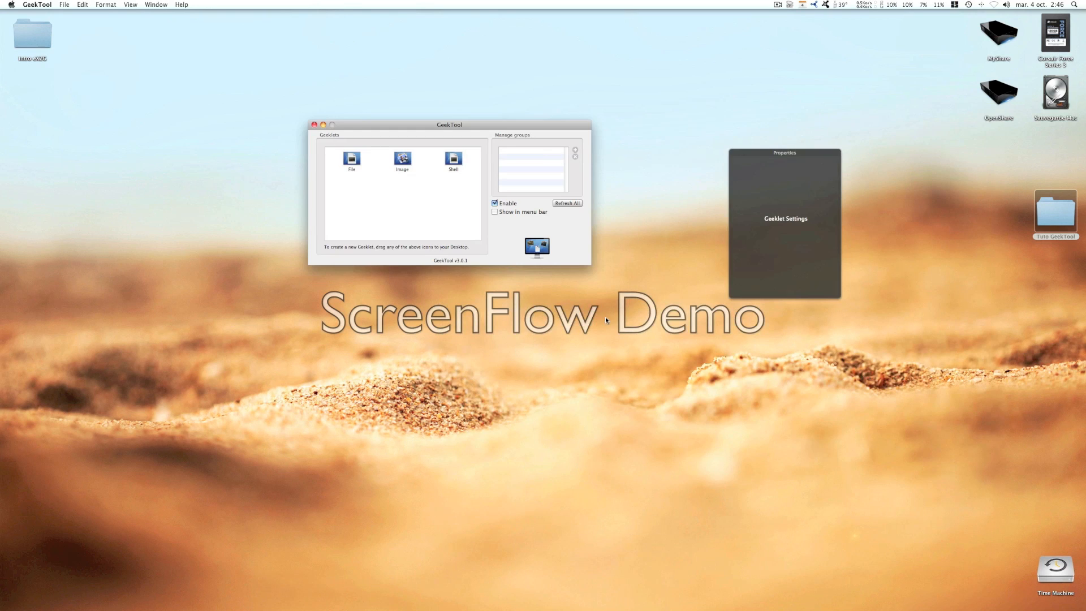
mouse_move(471, 124)
left_mouse_down()
mouse_move(504, 126)
mouse_move(489, 133)
left_mouse_up()
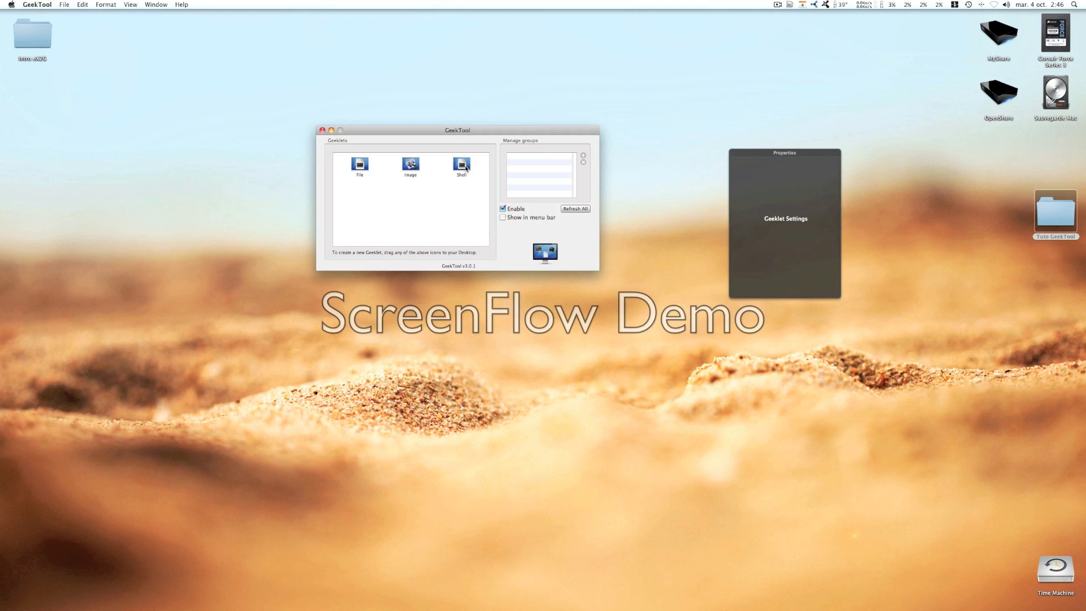
left_click_drag(782, 156, 683, 131)
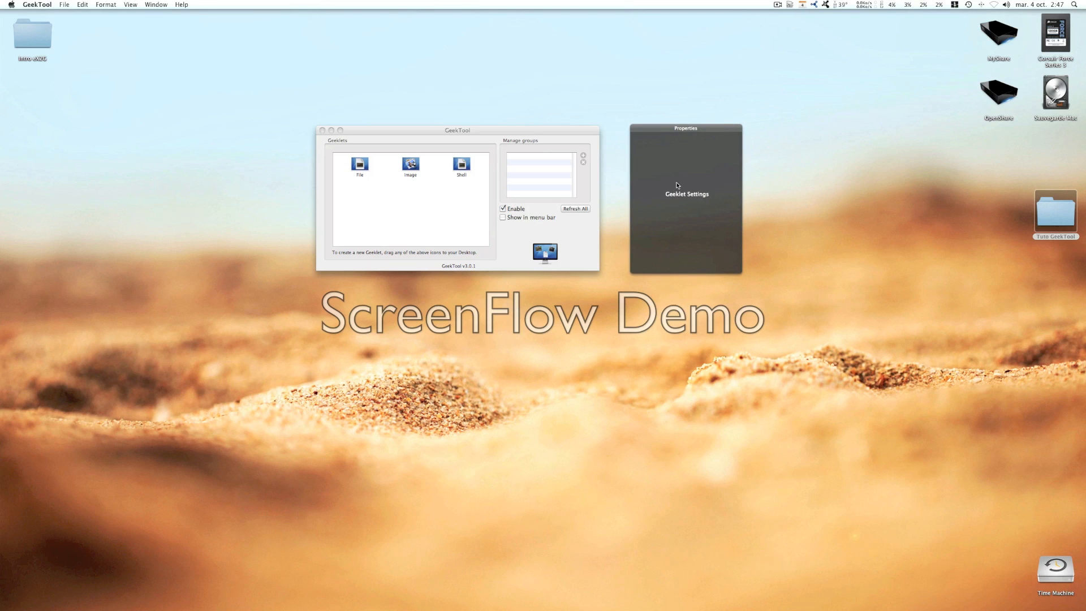
Arrange the GeekTool main window and its Properties window side by side directly beneath the menu bar.
left_click_drag(711, 129, 770, 131)
left_click_drag(568, 128, 536, 7)
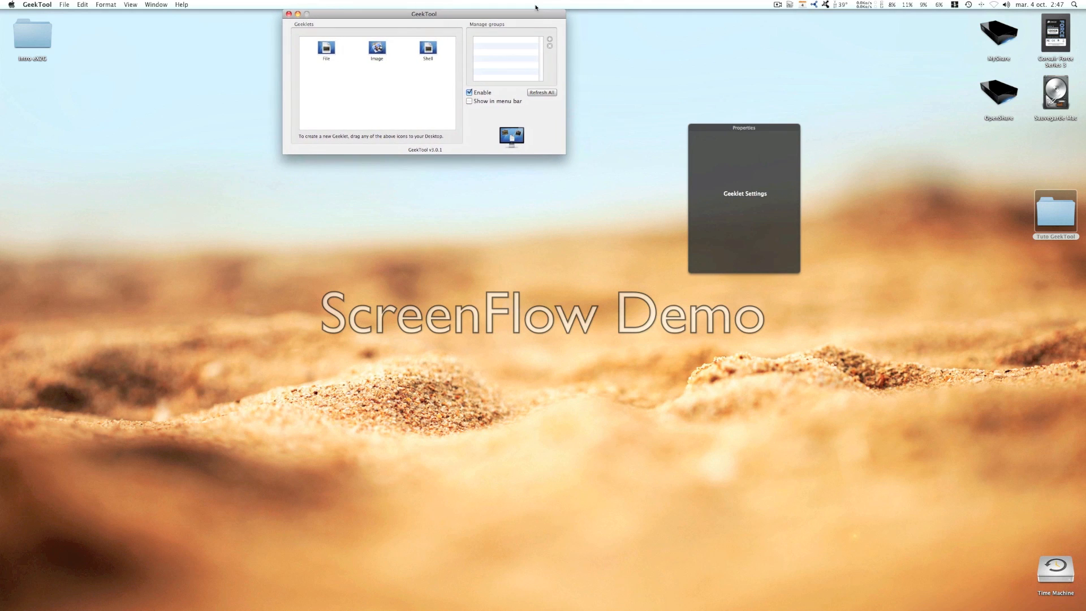
left_click(691, 44)
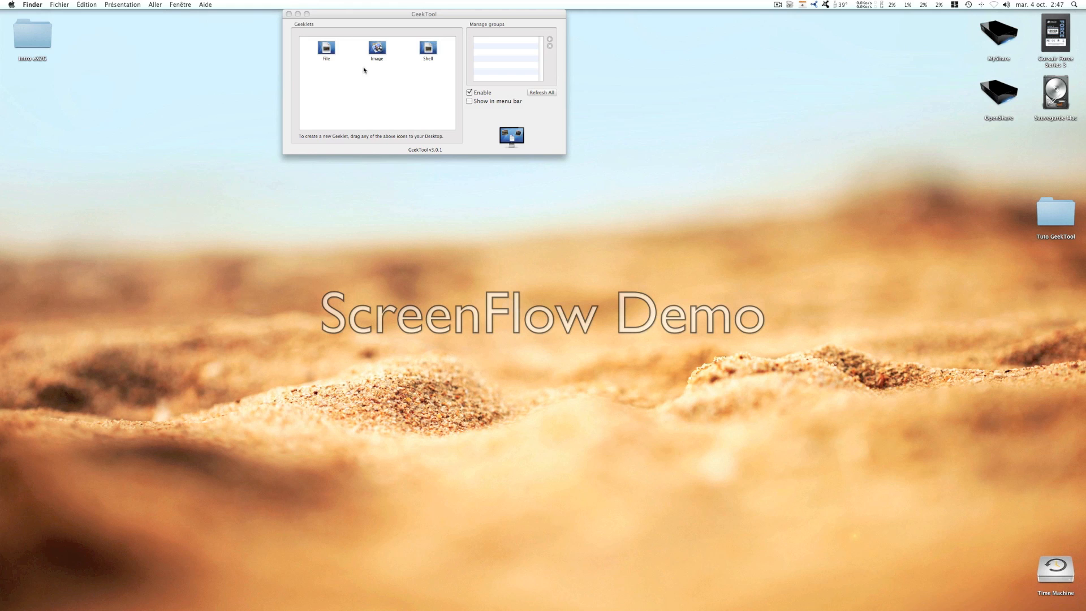
left_click(331, 53)
left_click(423, 55)
left_click_drag(758, 129, 655, 16)
left_click_drag(529, 15, 545, 14)
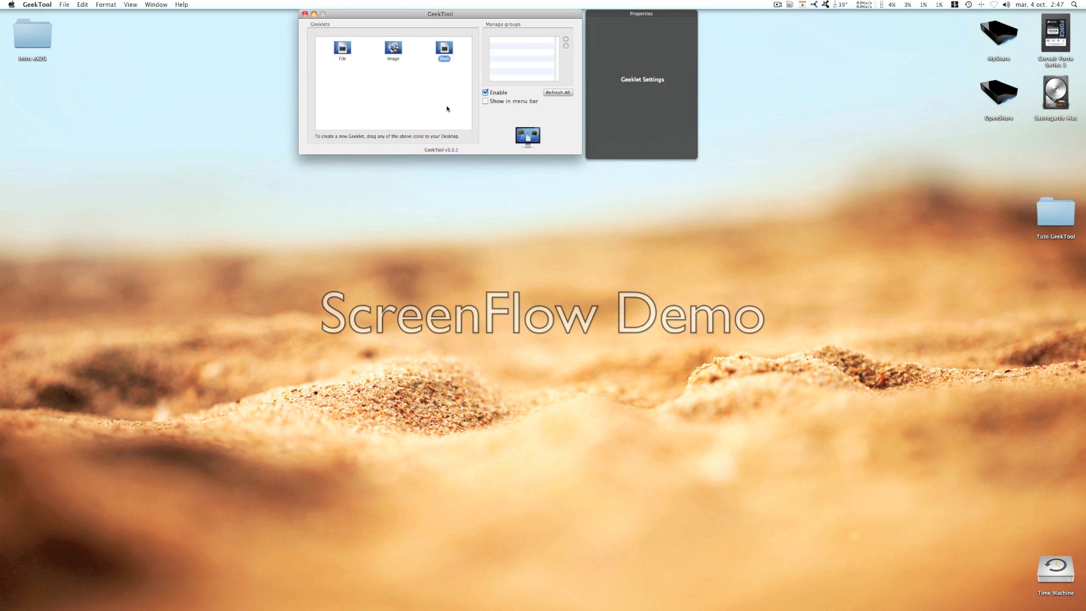
Create an Image geeklet on the desktop, name it "Avant plan" and move it to about 1004 × 490.
left_click(393, 48)
left_click_drag(393, 48, 404, 328)
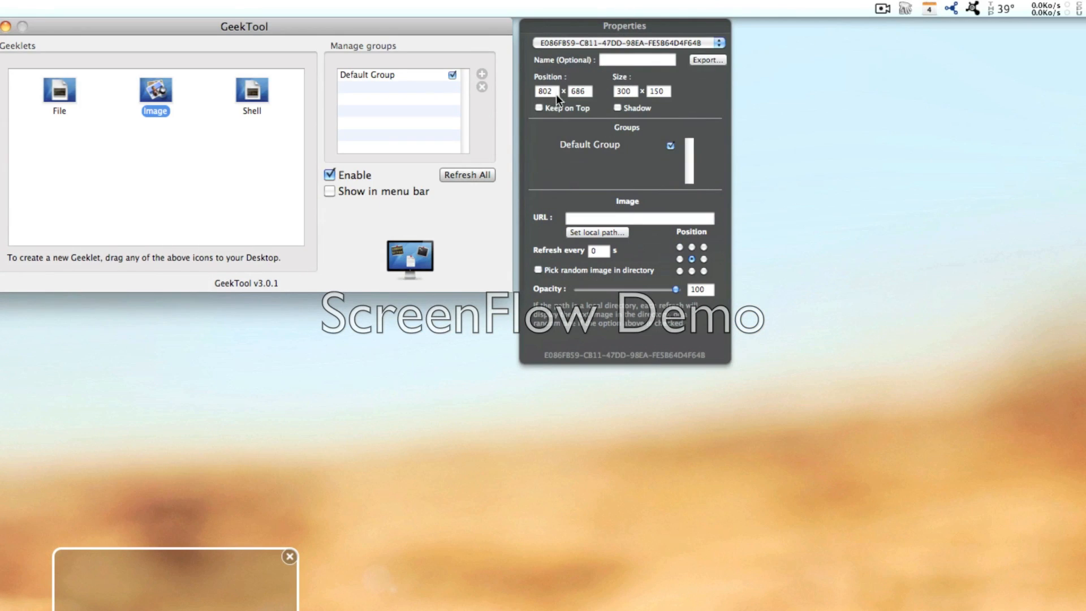
left_click(611, 59)
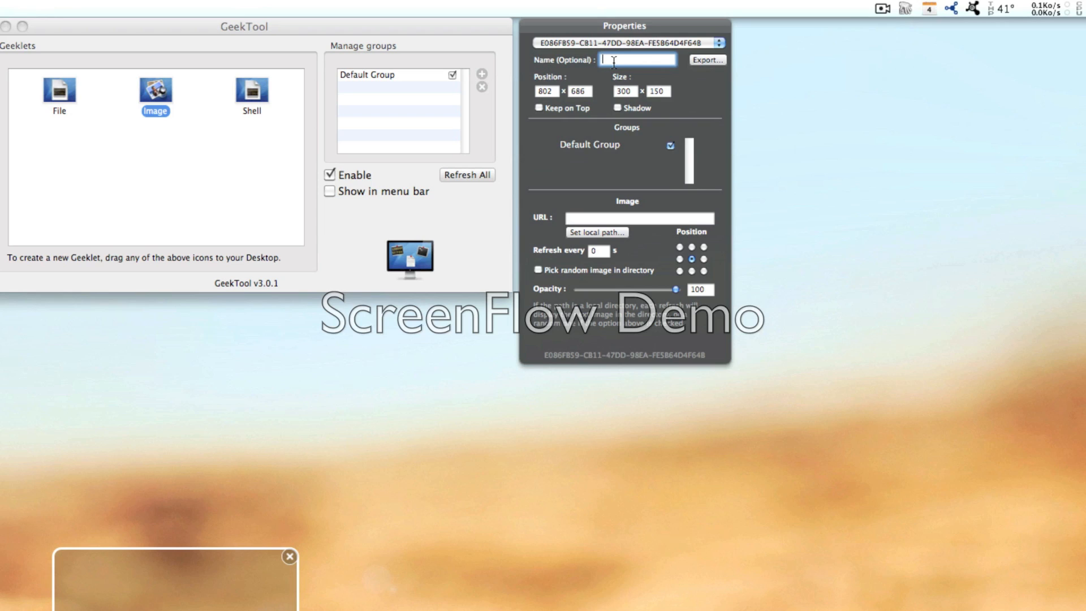
type("Avant plan")
left_click_drag(249, 558, 395, 428)
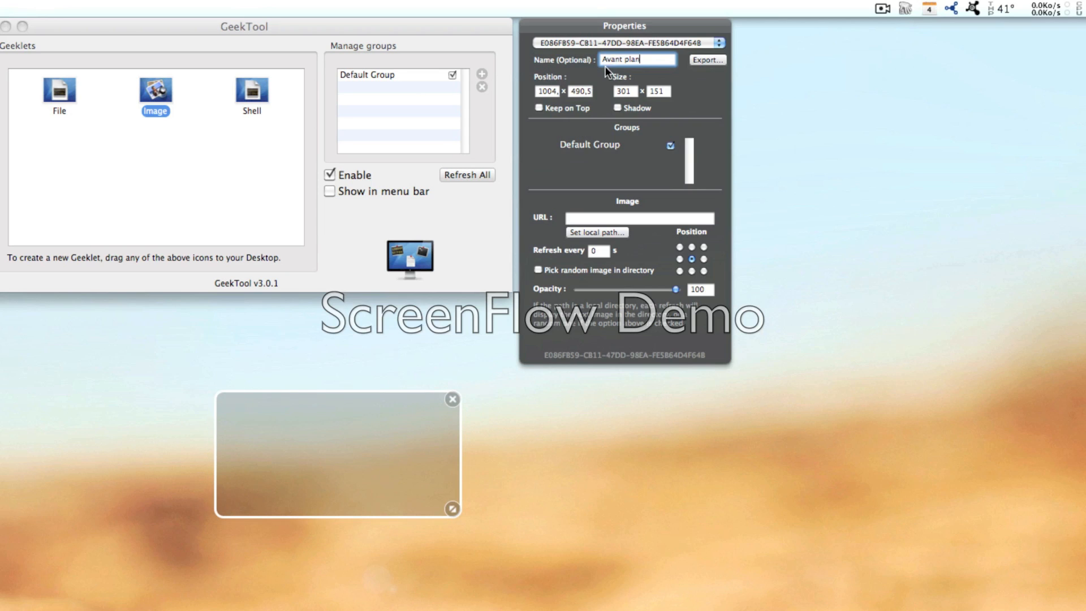
Set the "Avant plan" geeklet's size to 2560 × 400.
double_click(635, 92)
type("2560")
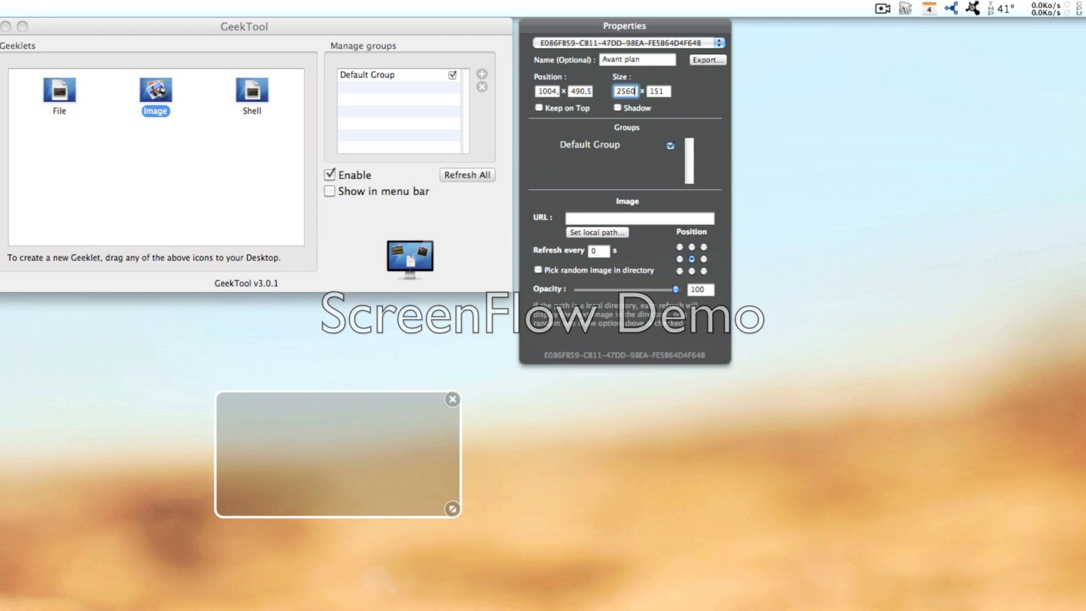
key("Return")
double_click(656, 91)
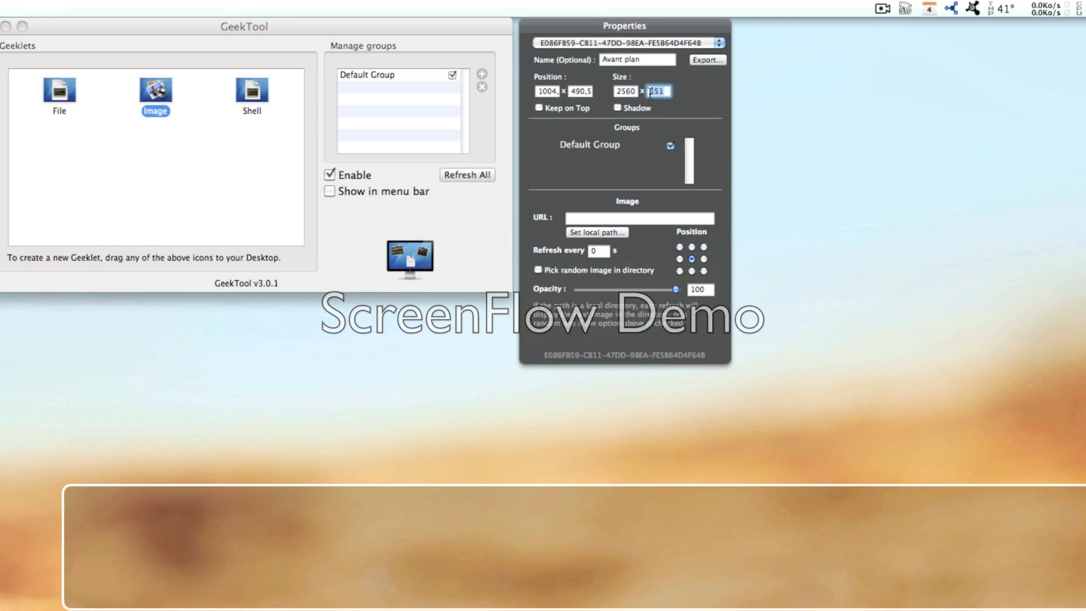
type("400")
key("Return")
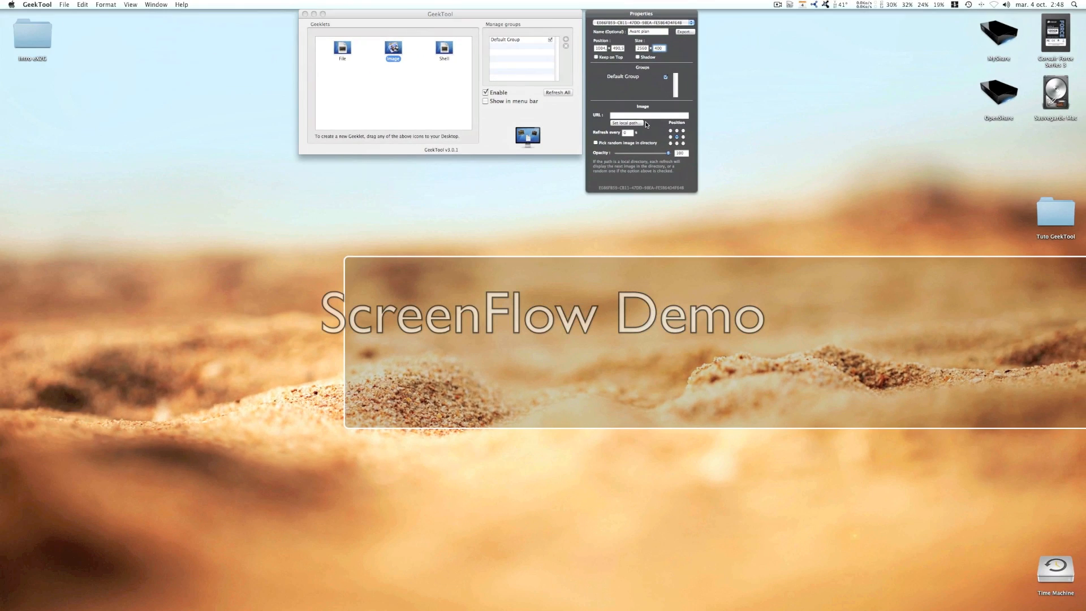
Align the "Avant plan" geeklet with the screen's left edge and load the cut-out dunes image into it.
left_click(643, 116)
left_click_drag(737, 318, 392, 311)
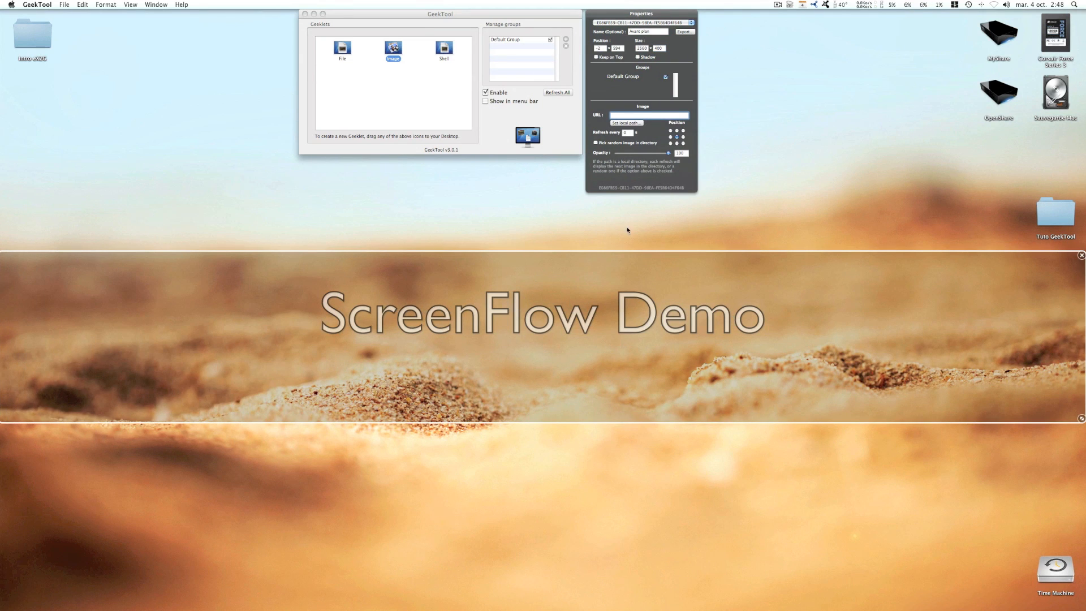
left_click(638, 124)
left_click_drag(547, 121, 415, 70)
double_click(478, 112)
double_click(484, 109)
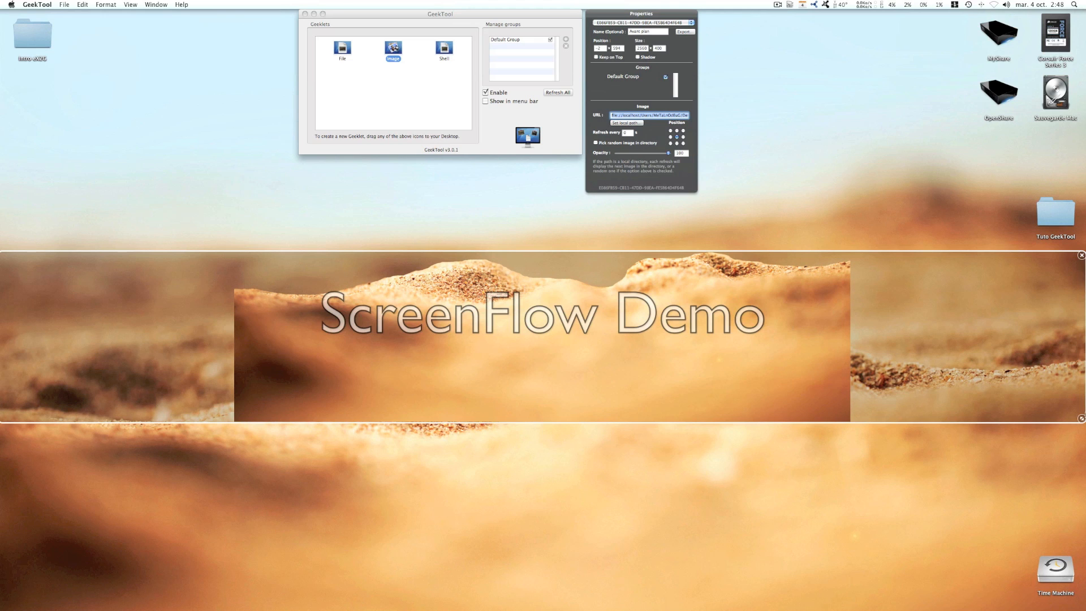
Shrink the "Avant plan" geeklet's frame by hand and set its width back to 2560.
left_click_drag(1080, 421, 765, 420)
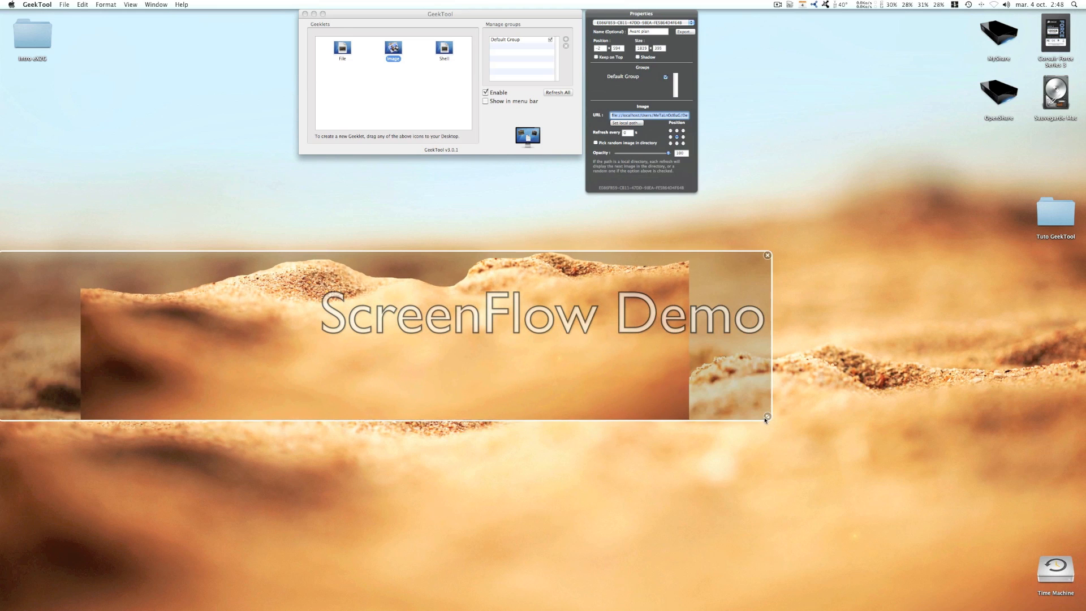
double_click(648, 49)
type("256")
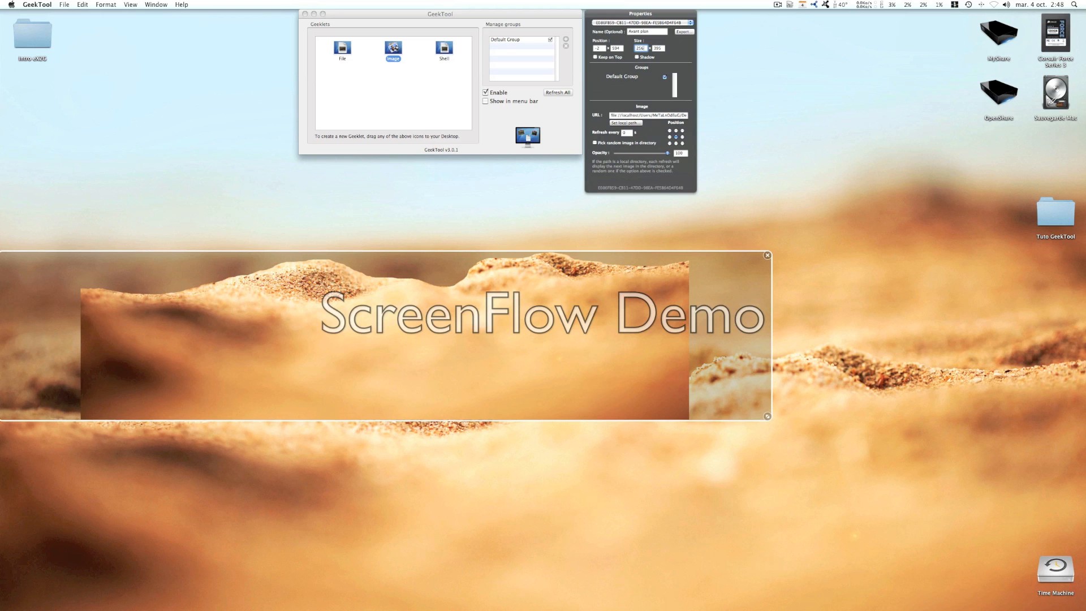
type("0")
key("Return")
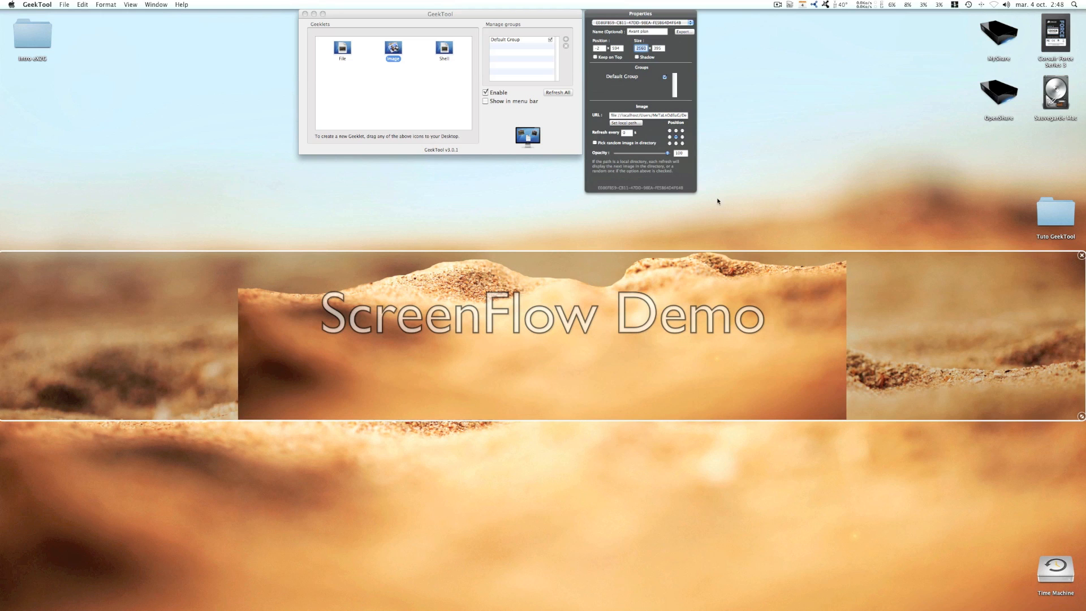
Shift the "Avant plan" geeklet down over the desktop dunes, bring its close control into view and delete the geeklet.
left_click_drag(708, 354, 724, 393)
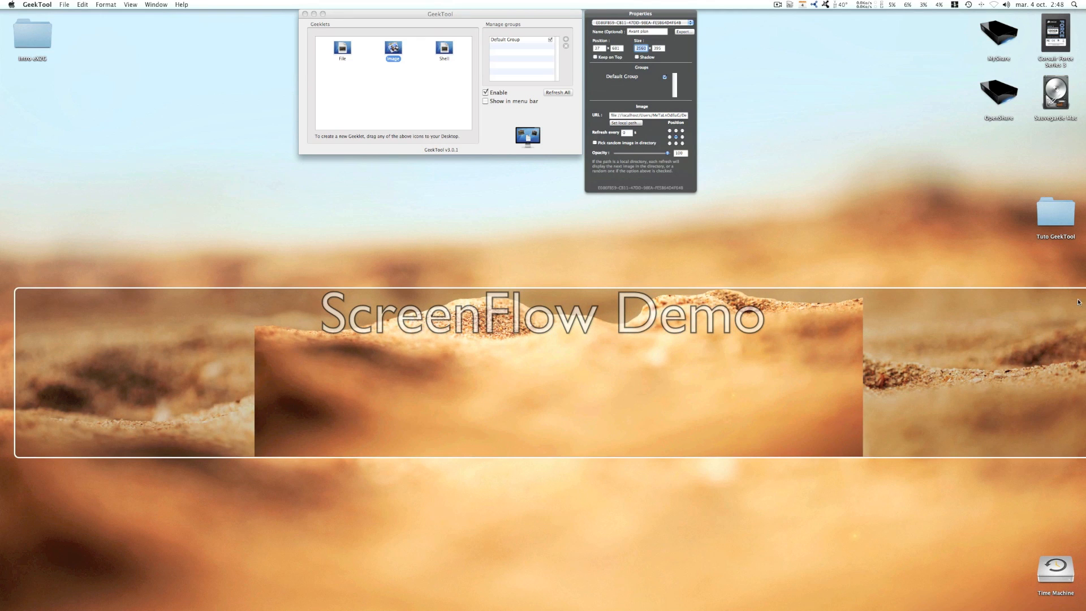
left_click_drag(1072, 304, 884, 318)
left_click(913, 306)
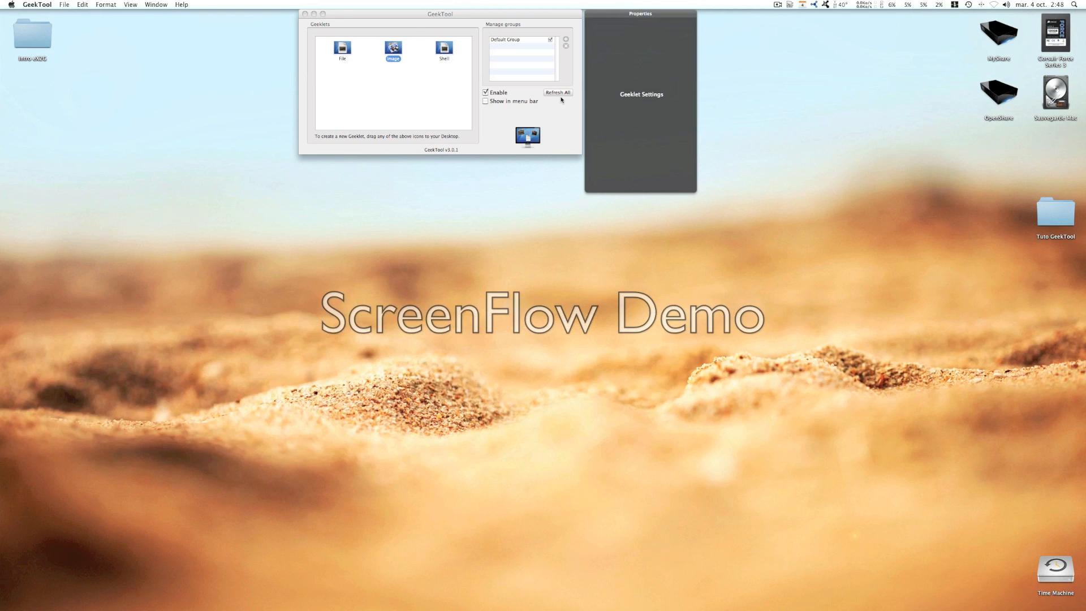
Create a new Image geeklet on the desktop and load the cut-out dunes image from the Tuto GeekTool folder.
left_click_drag(393, 48, 438, 291)
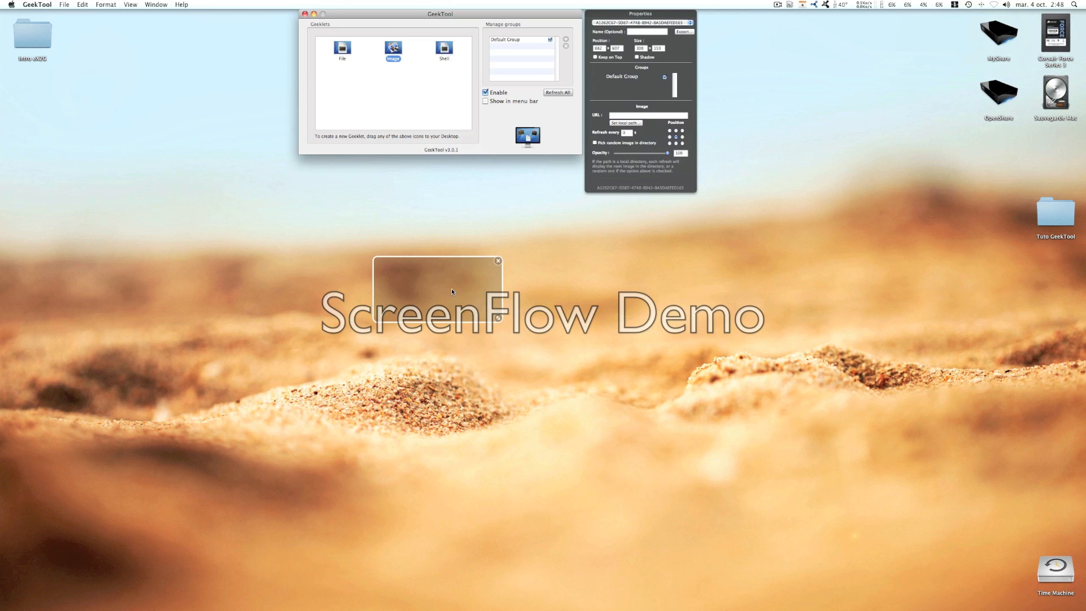
left_click(627, 123)
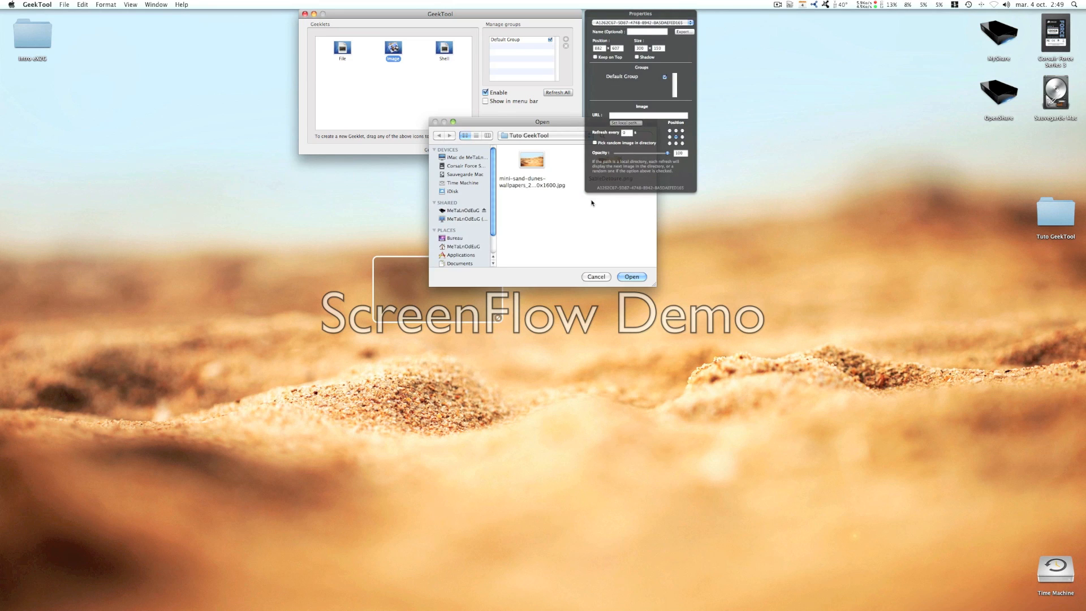
left_click_drag(563, 122, 469, 86)
double_click(511, 126)
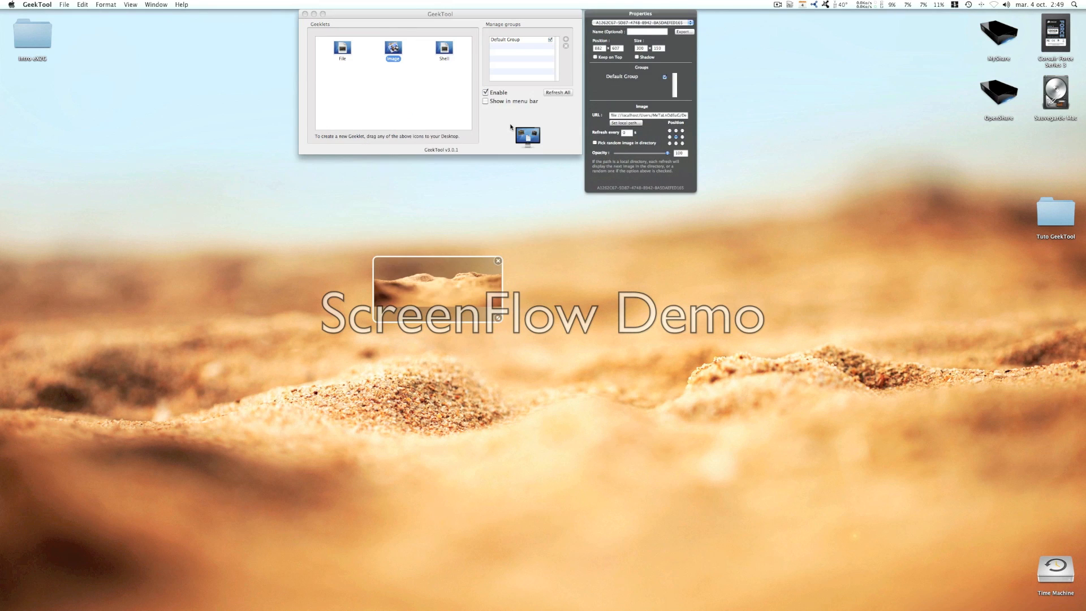
Set the new image geeklet's size to 2560 × 800 and align its dunes over the matching foreground of the wallpaper.
double_click(641, 49)
type("2560")
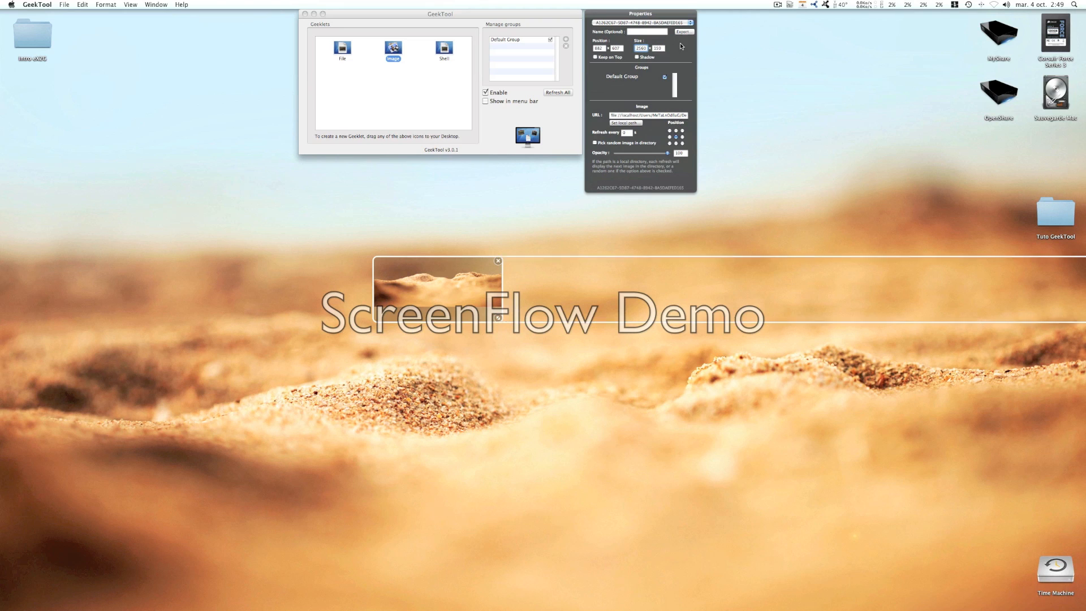
left_click(663, 49)
type("1")
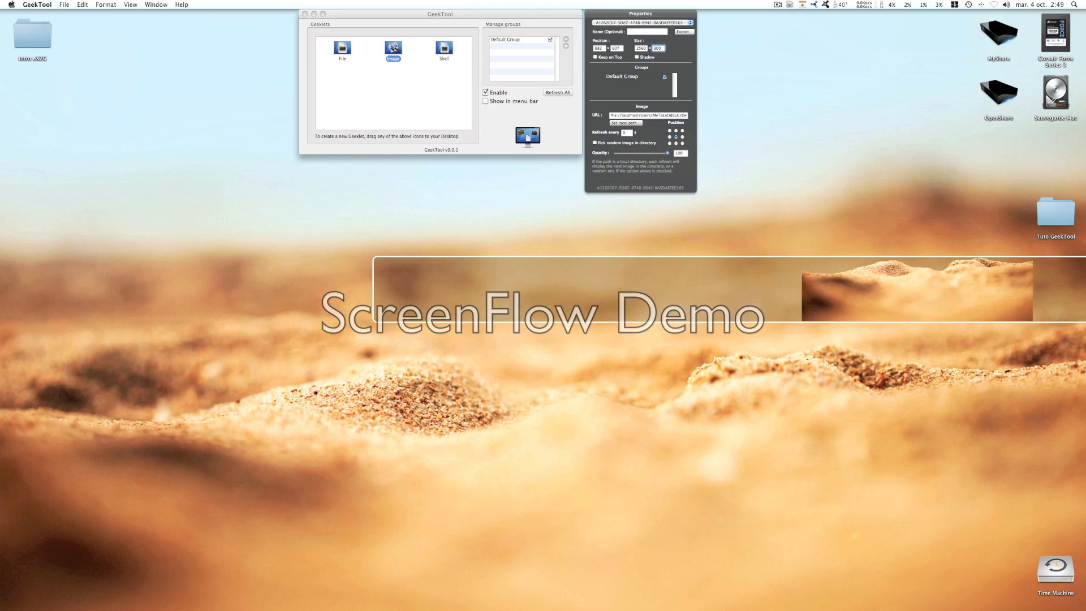
key("Return")
left_click_drag(851, 364, 476, 427)
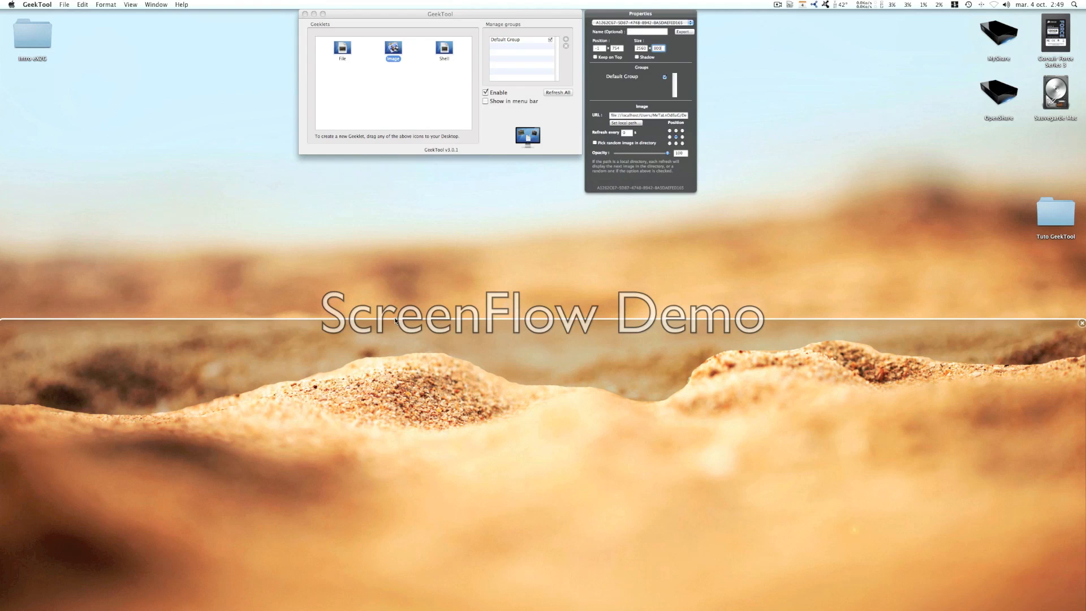
left_click(454, 259)
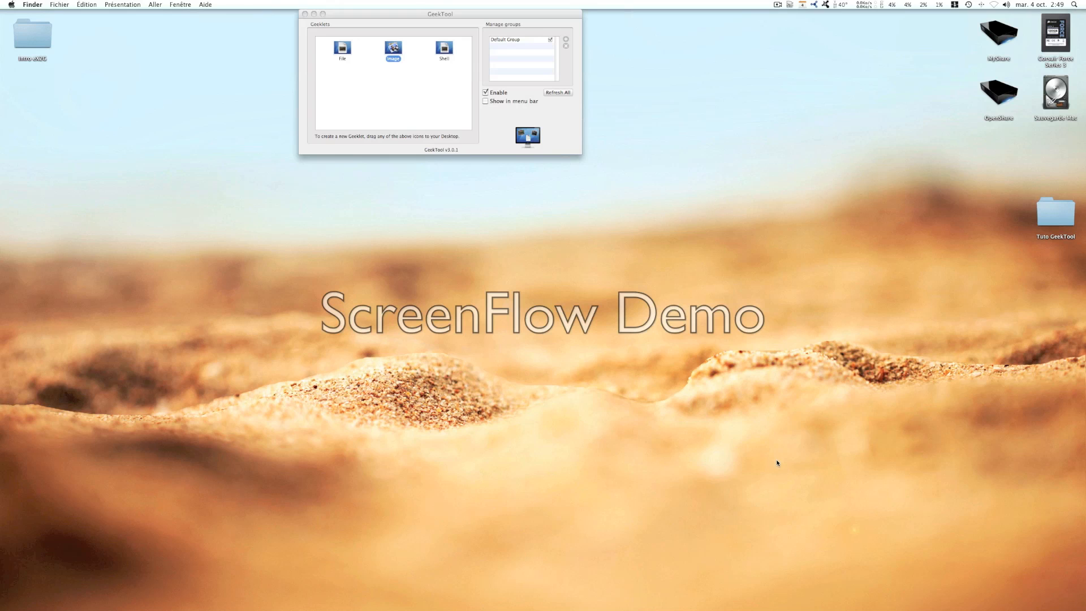
Add a blank group beside the Default Group in the geeklet group list and remove it again.
left_click(506, 41)
left_click(506, 41)
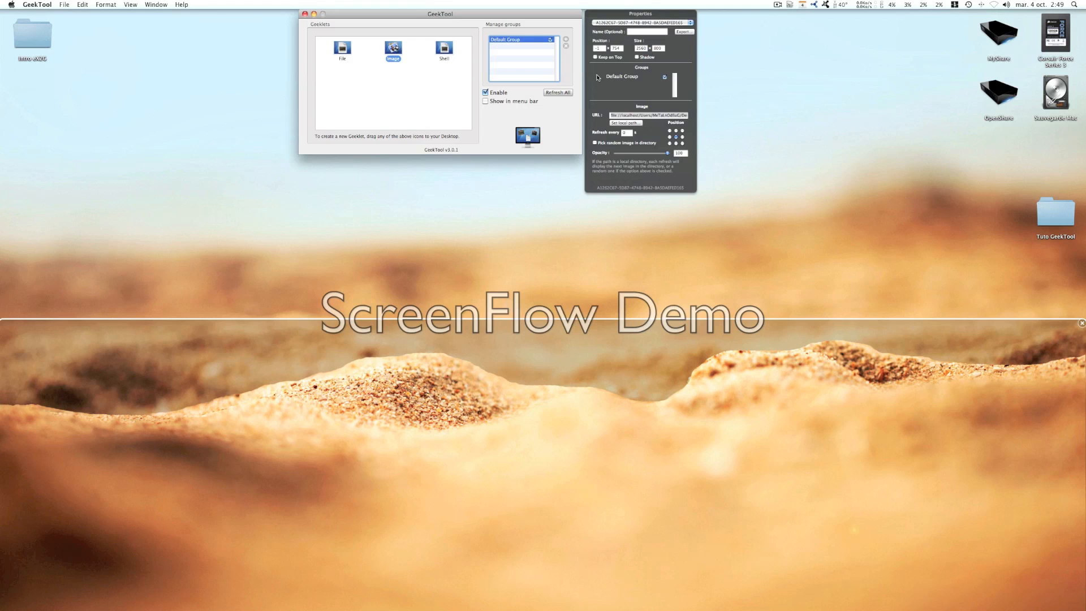
left_click(526, 52)
left_click(566, 40)
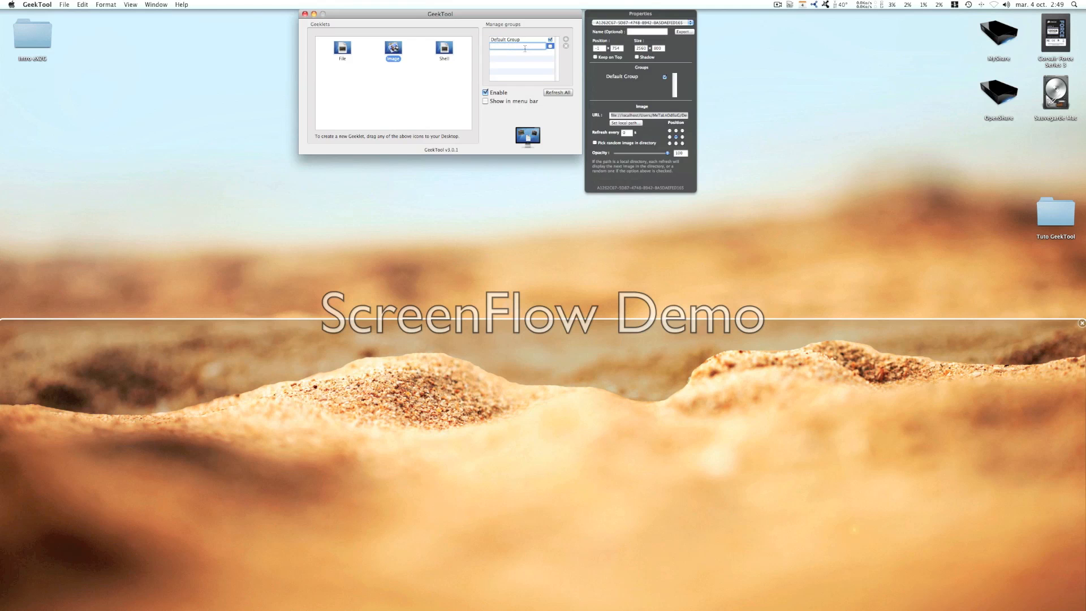
left_click(532, 61)
left_click(546, 46)
left_click(566, 47)
left_click(514, 40)
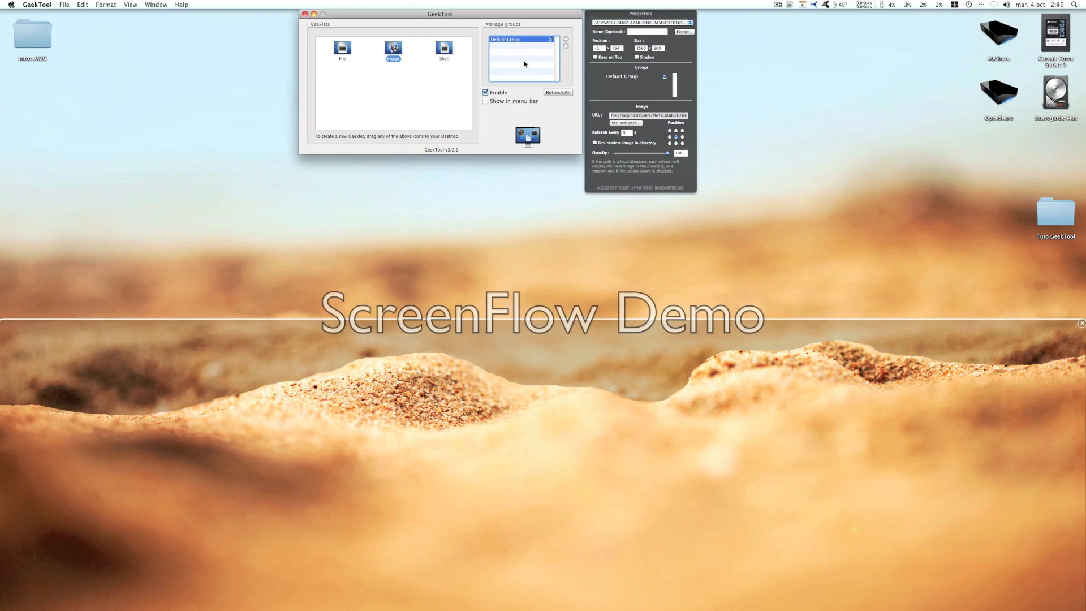
left_click(491, 182)
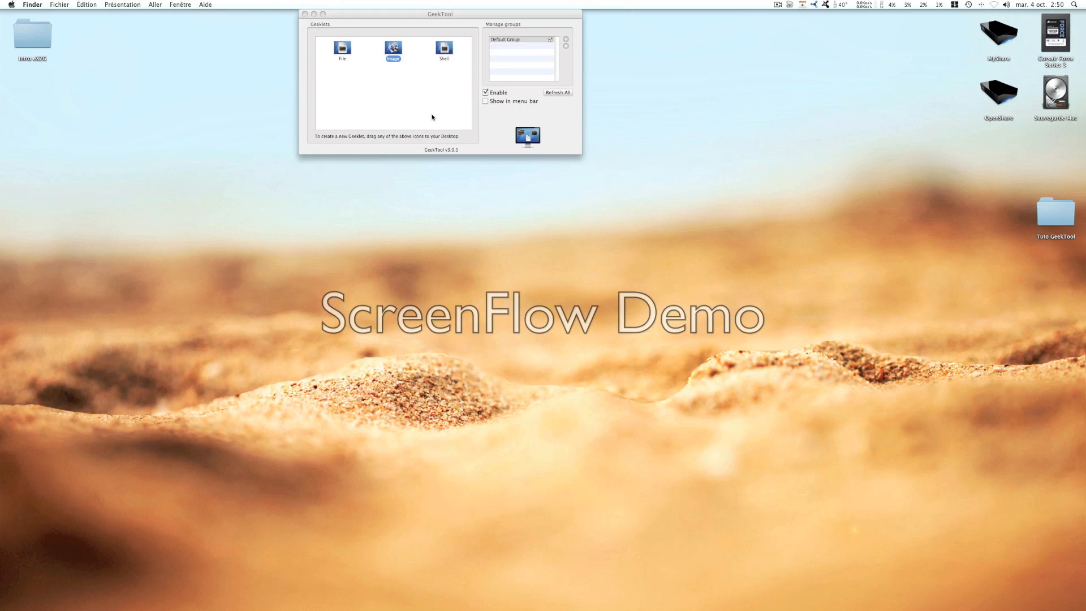
Move the Tuto GeekTool folder up beneath the drive icons and check the desktop with GeekTool active.
left_click_drag(1069, 214, 1064, 154)
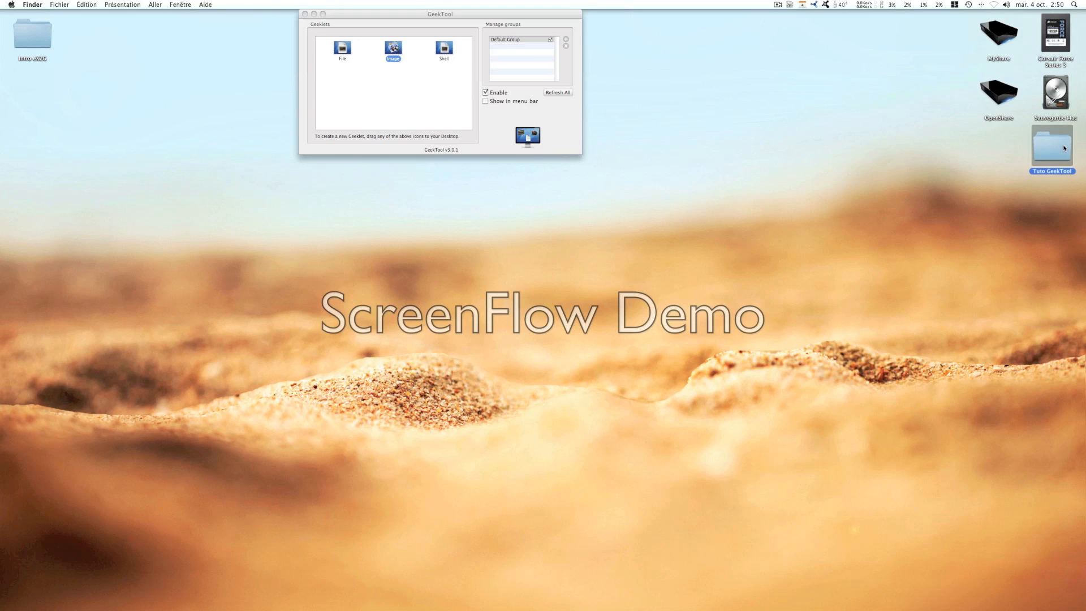
left_click(428, 76)
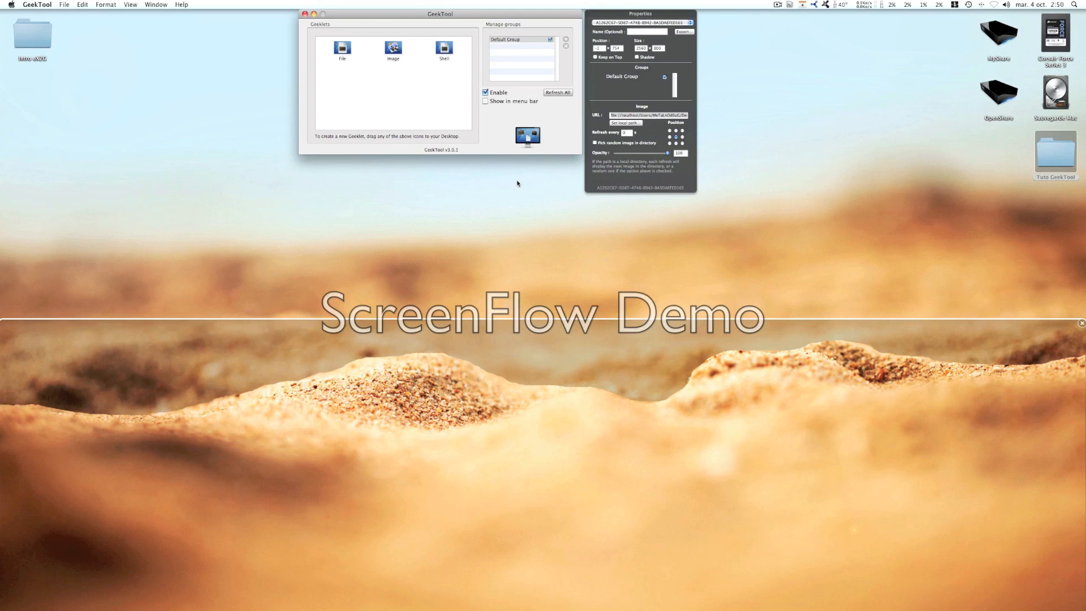
left_click(640, 268)
Switch to Firefox and search Google for "geeklet".
left_click(350, 602)
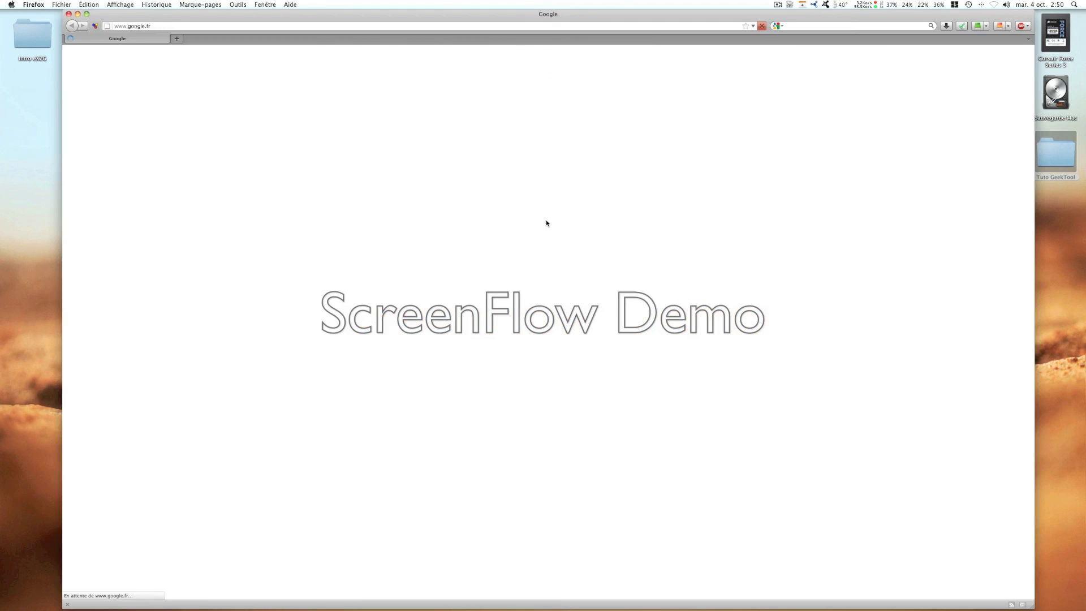
left_click(586, 89)
left_click(855, 25)
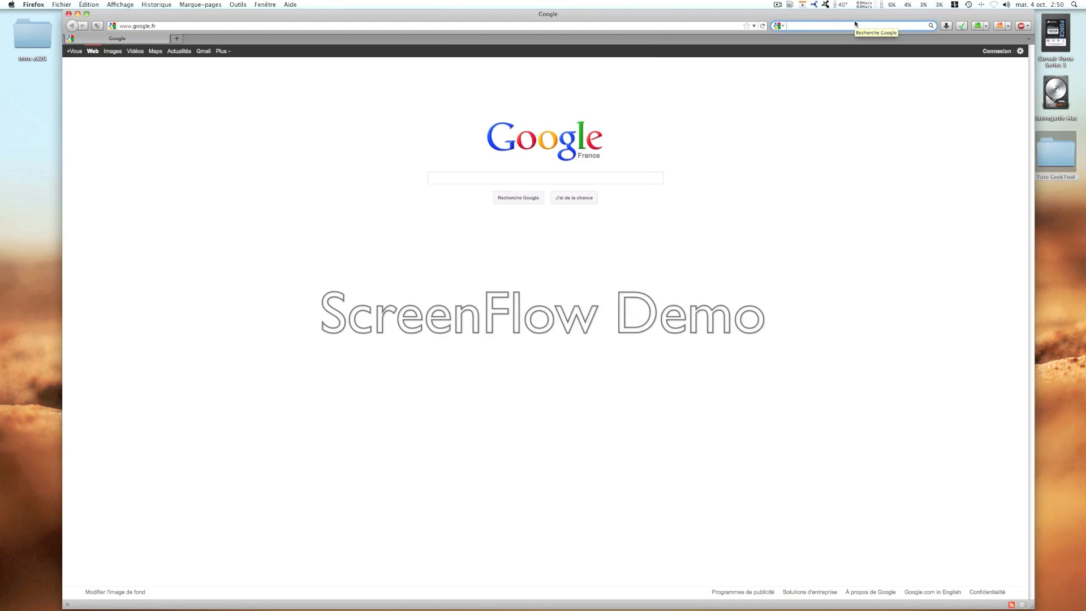
type("geeklet")
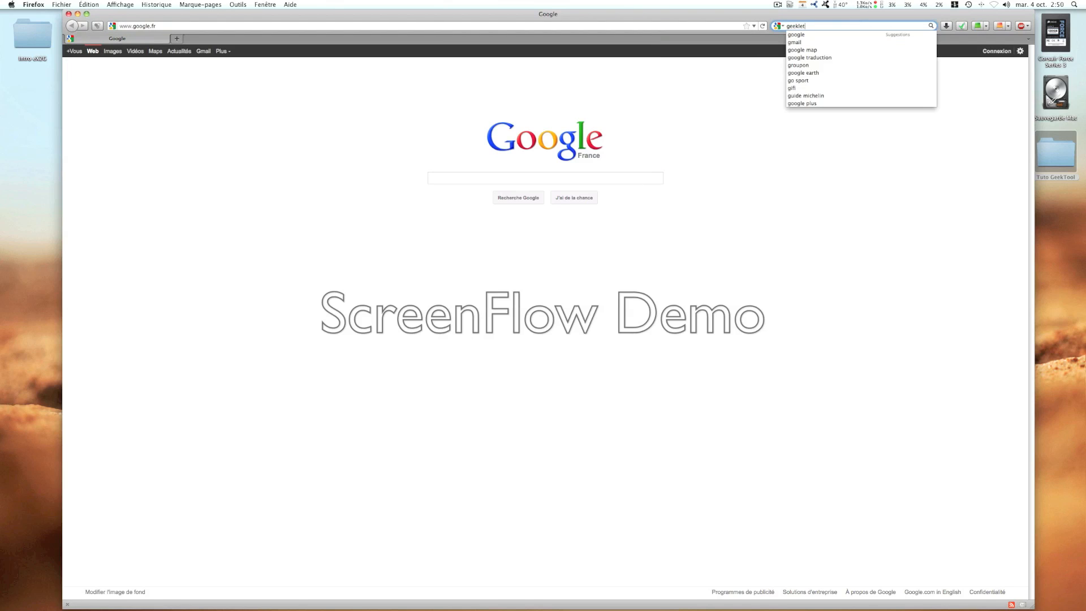
key("Return")
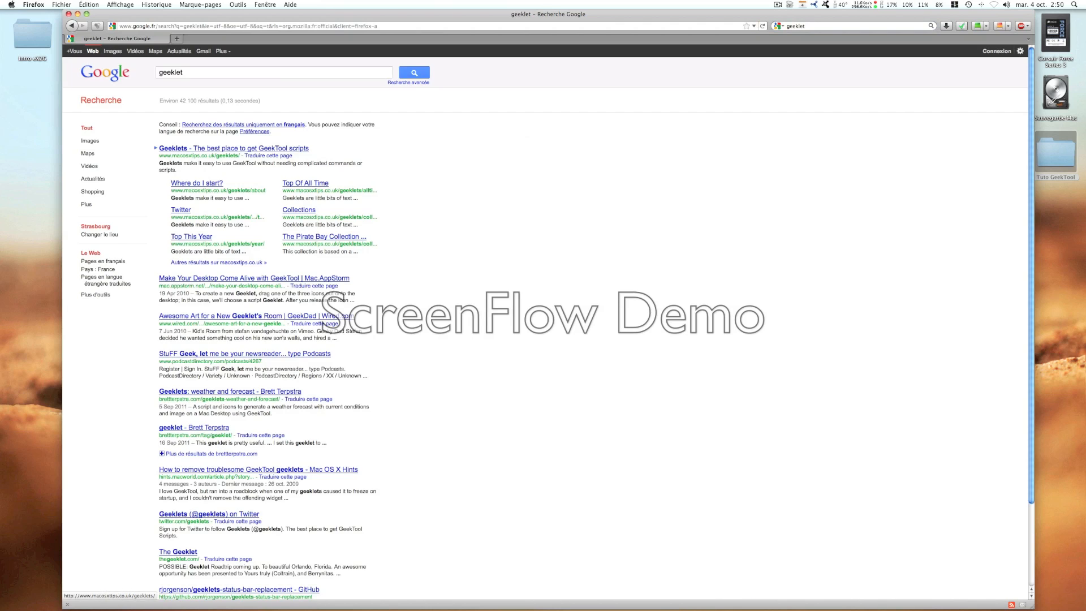
Open the Geeklets site from the search results, dismiss the master password prompt and list the Weather category.
left_click(291, 148)
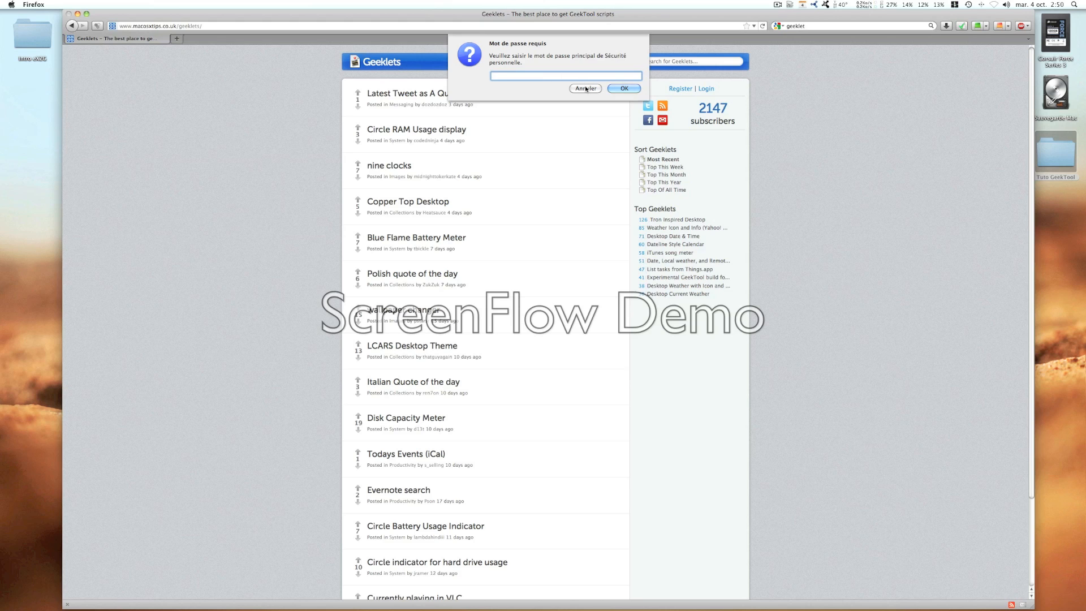
left_click(586, 91)
mouse_move(604, 68)
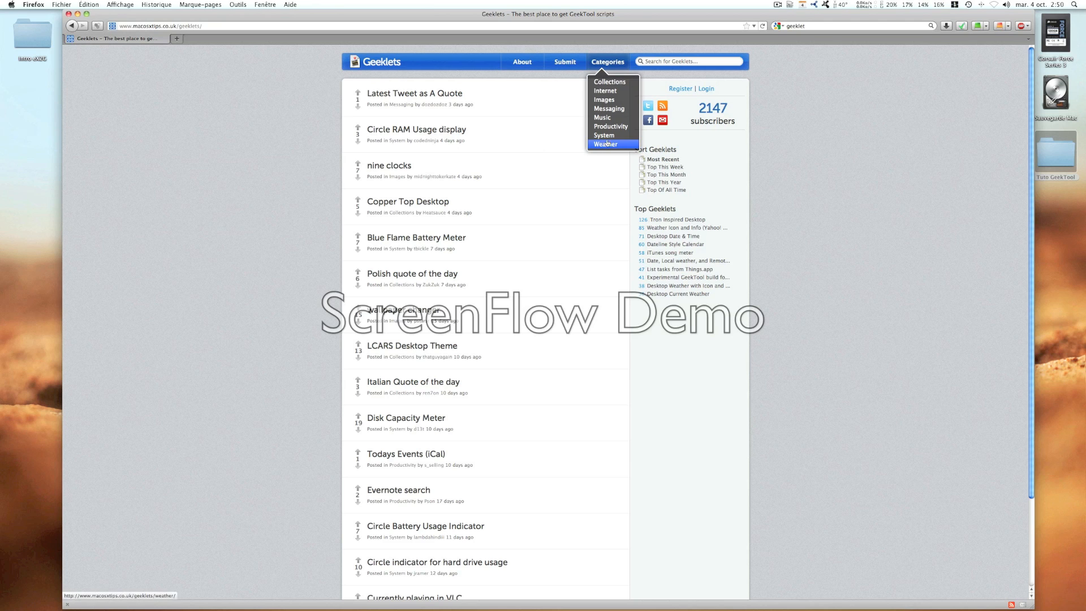
scroll(300, 360, "down", 4)
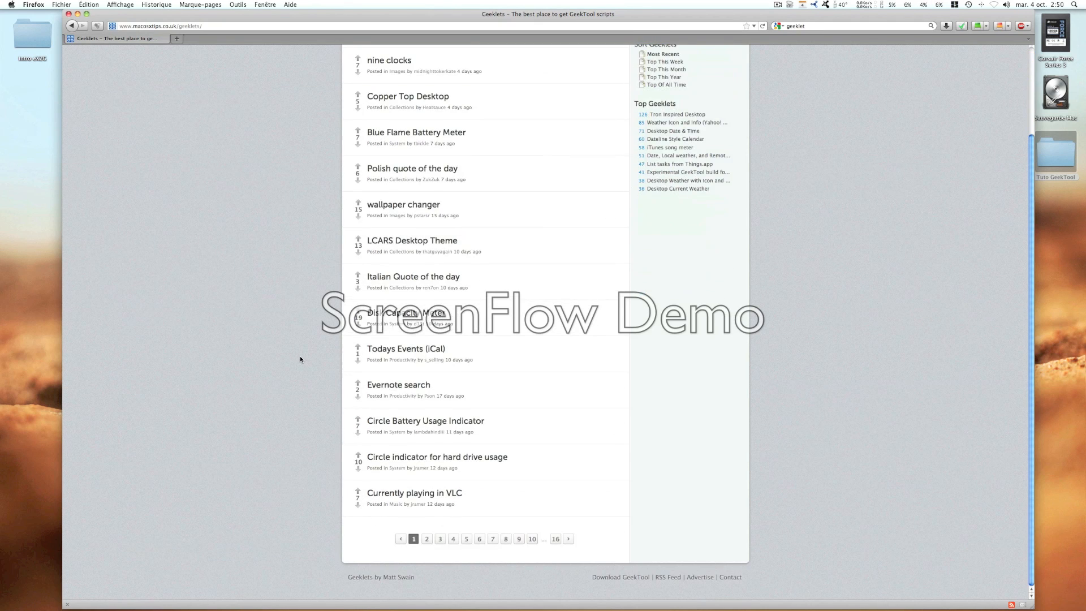
scroll(302, 360, "up", 4)
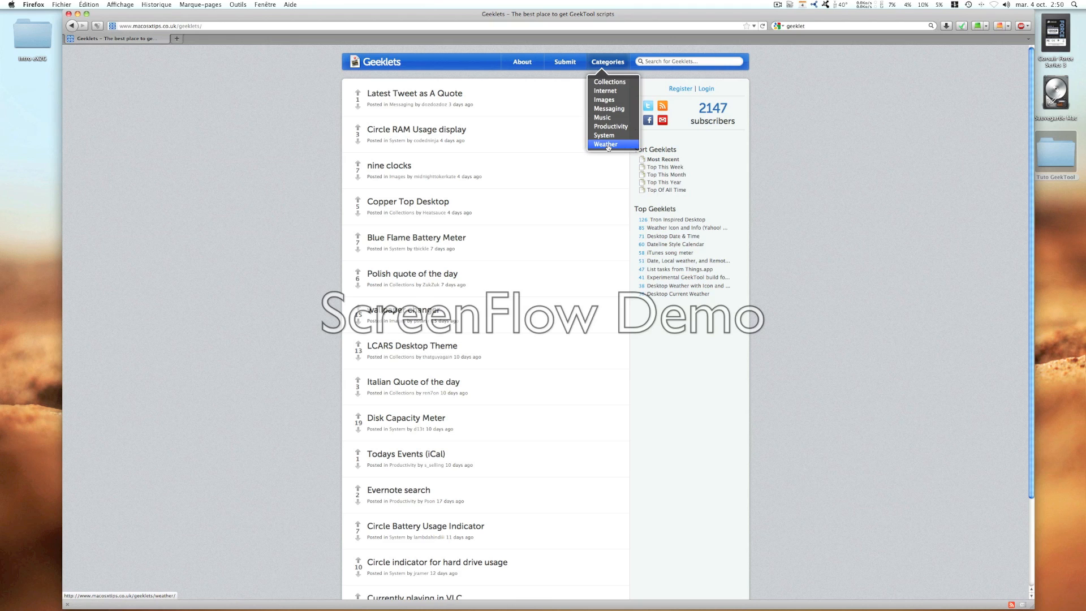
left_click(607, 144)
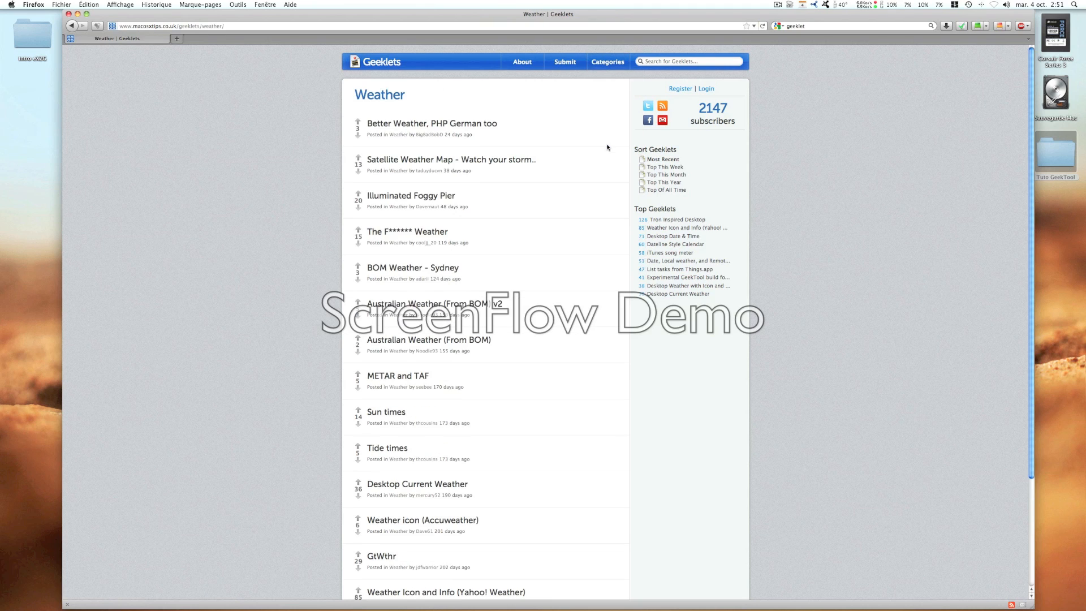
Browse the Weather geeklets, examine the Sun times entry and return to the category list.
mouse_move(606, 63)
scroll(246, 140, "down", 3)
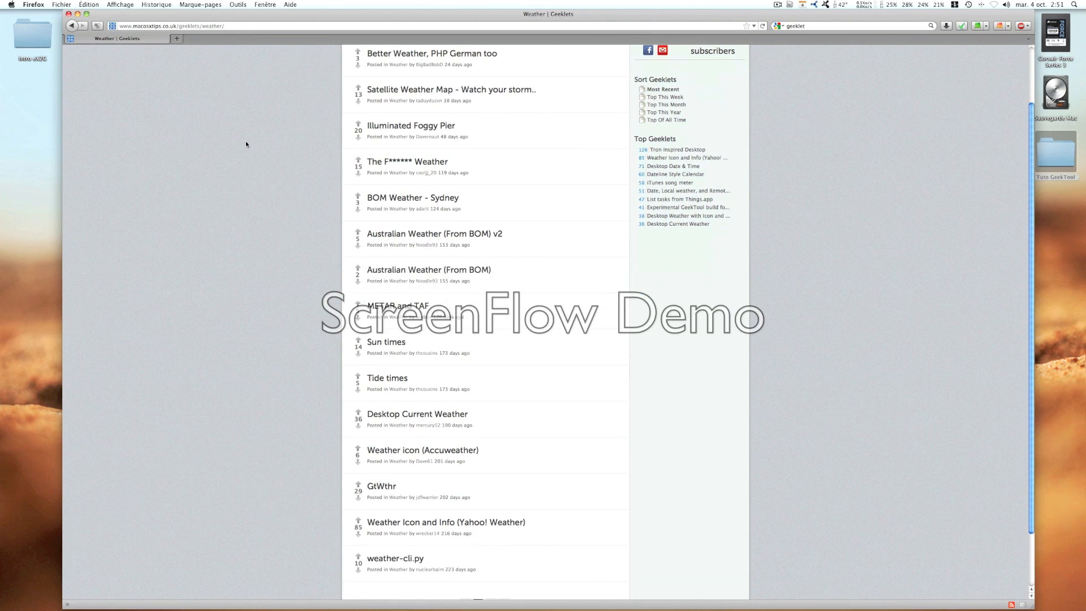
scroll(246, 141, "down", 2)
left_click(395, 280)
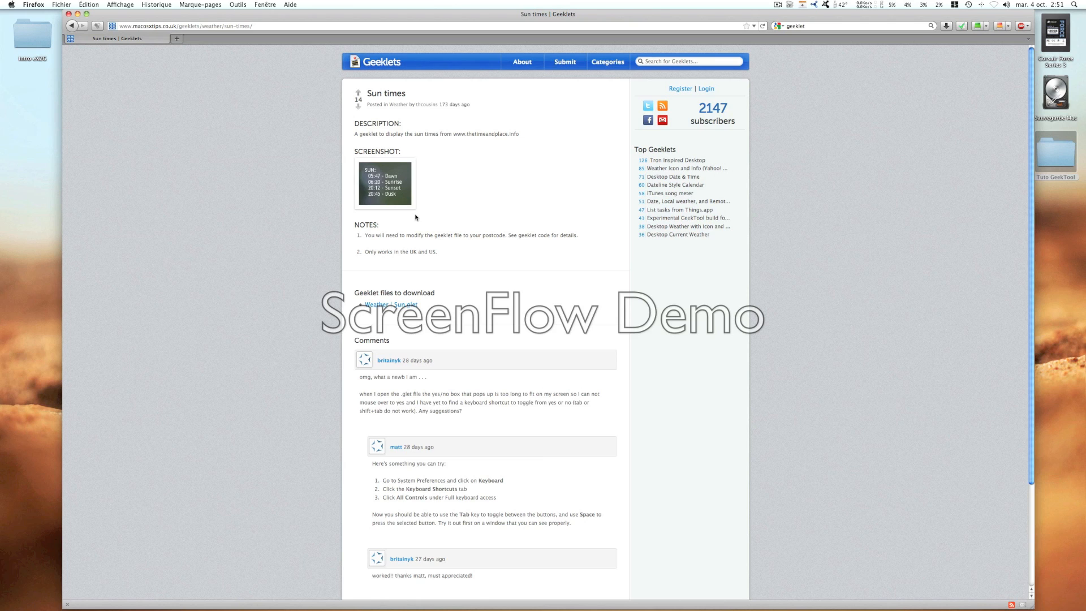
left_click(72, 25)
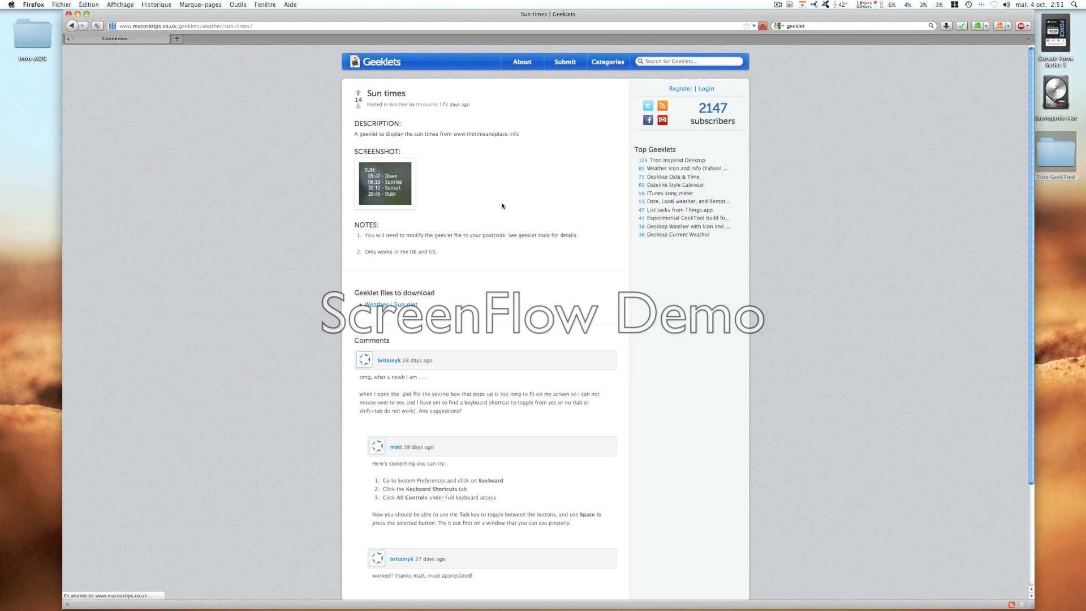
Download Curr_Cond_Icon.glet from the Desktop Current Weather page and close the browser window.
left_click(457, 355)
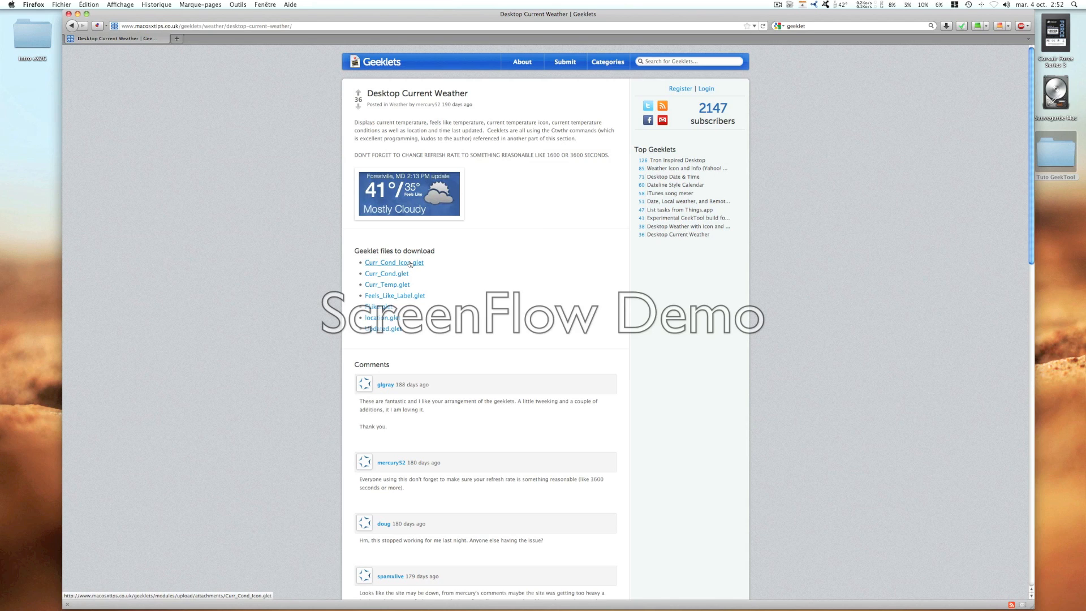
left_click(411, 263)
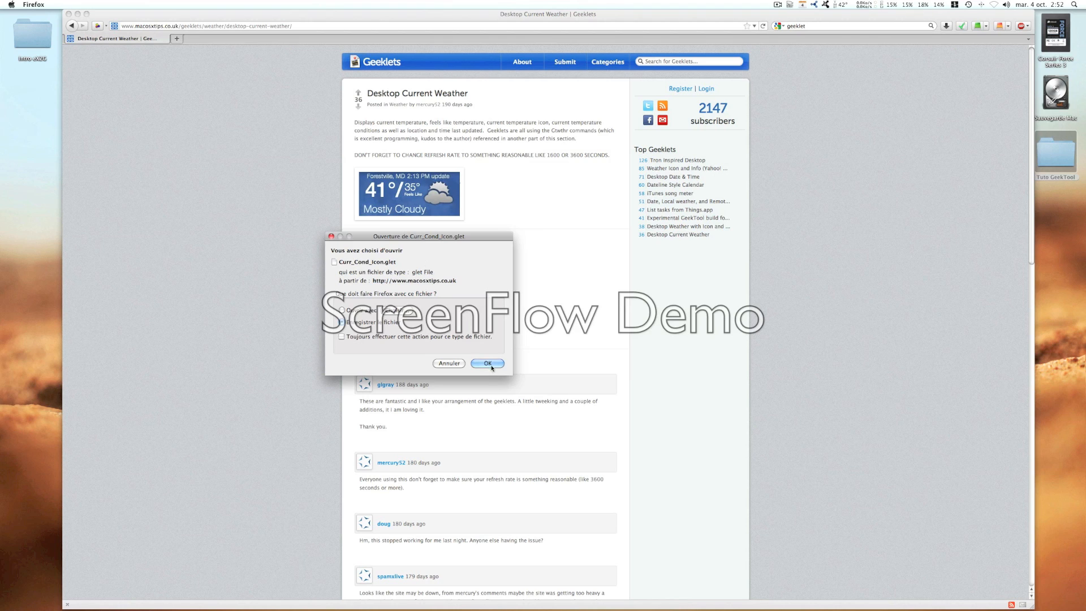
left_click(488, 365)
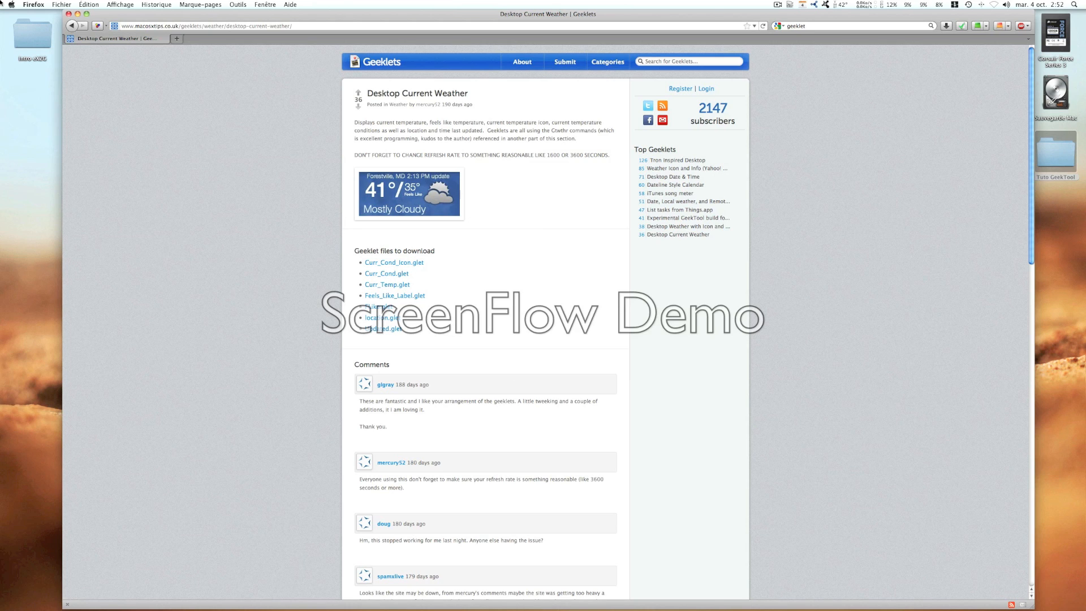
left_click(69, 13)
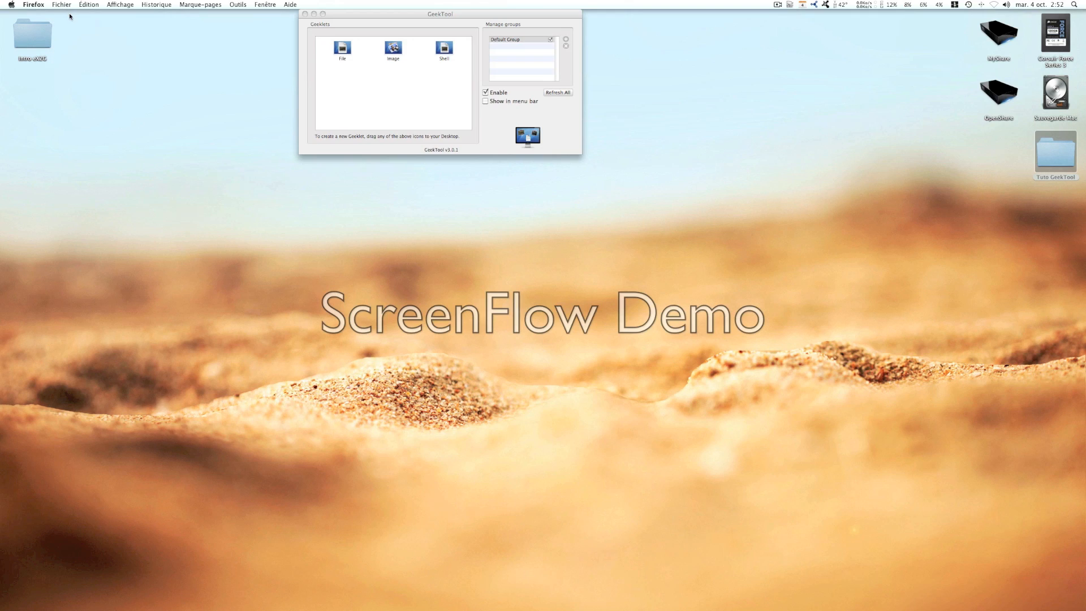
Place the downloaded Curr_Cond_Icon.glet on the desktop and open it to add it as a geeklet.
mouse_move(764, 610)
left_click(795, 586)
left_click_drag(773, 525, 774, 214)
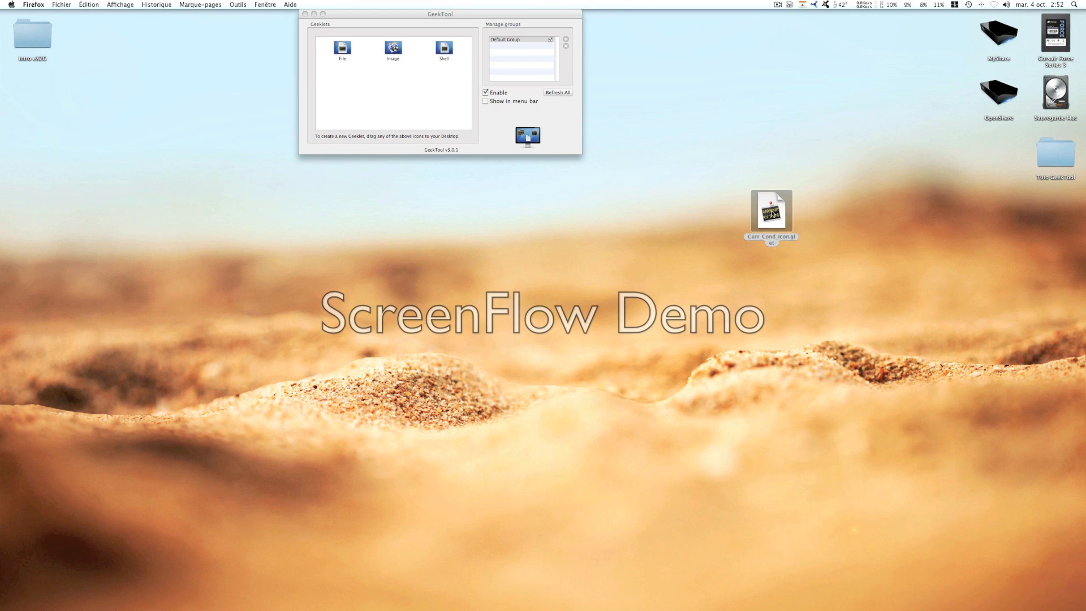
double_click(773, 214)
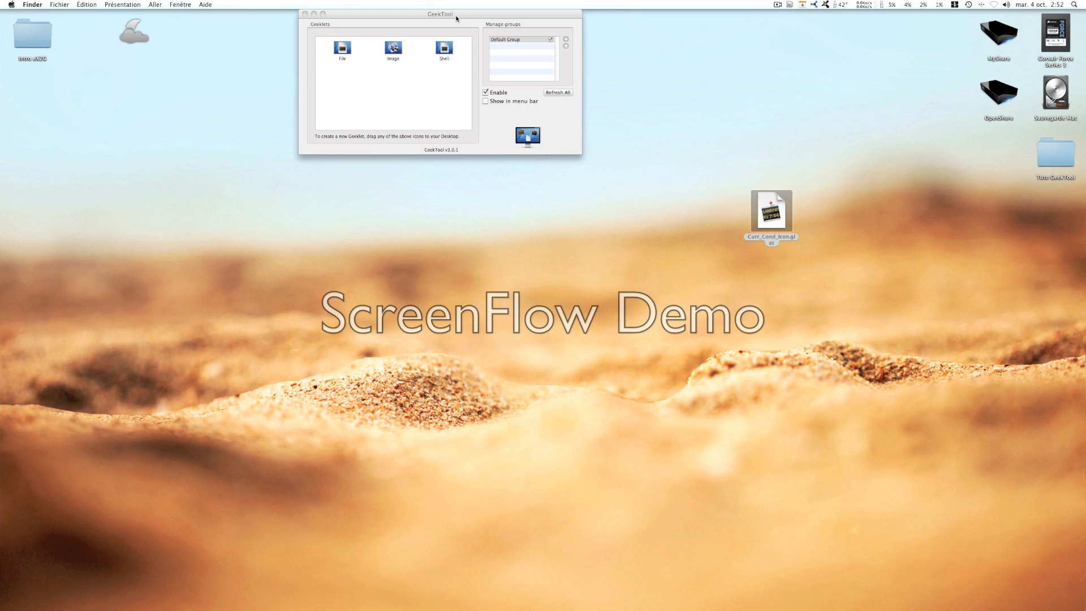
Move the weather icon geeklet below the GeekTool window and enlarge it to about 520 × 320.
left_click(139, 29)
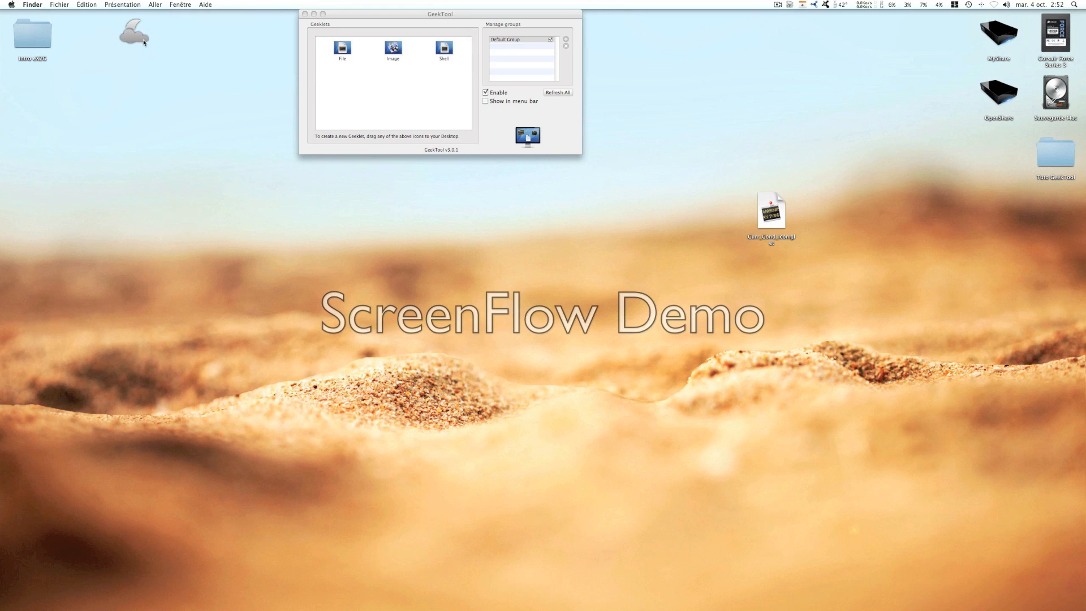
left_click(501, 39)
left_click_drag(142, 37, 433, 231)
left_click(415, 241)
left_click_drag(395, 198, 499, 315)
mouse_move(377, 176)
left_mouse_down()
mouse_move(479, 265)
mouse_move(414, 236)
mouse_move(369, 185)
left_mouse_up()
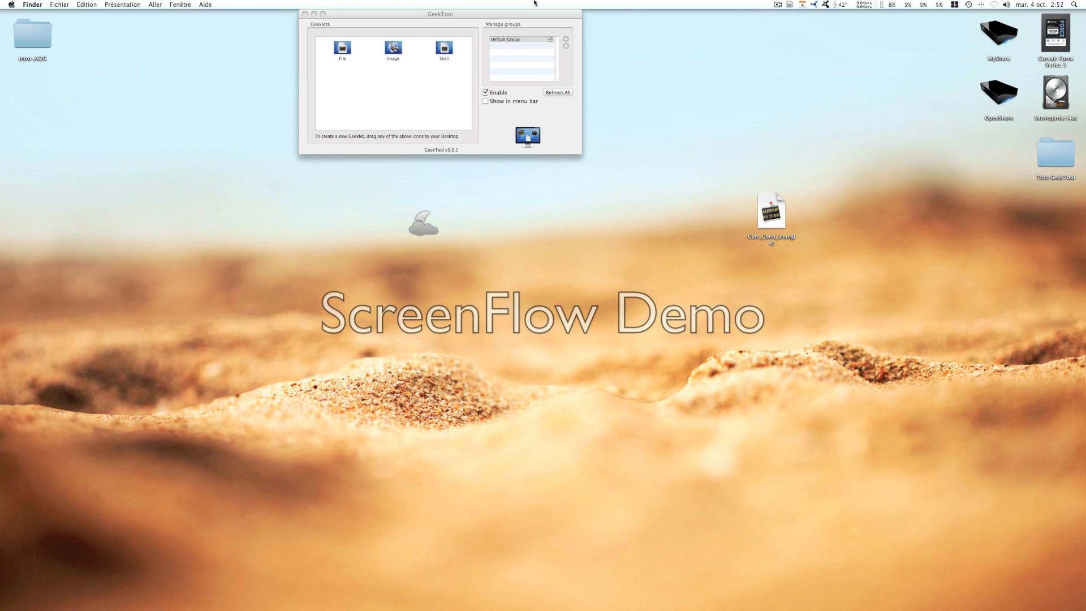
left_click(513, 40)
left_click_drag(421, 222, 582, 325)
left_click_drag(512, 272, 471, 268)
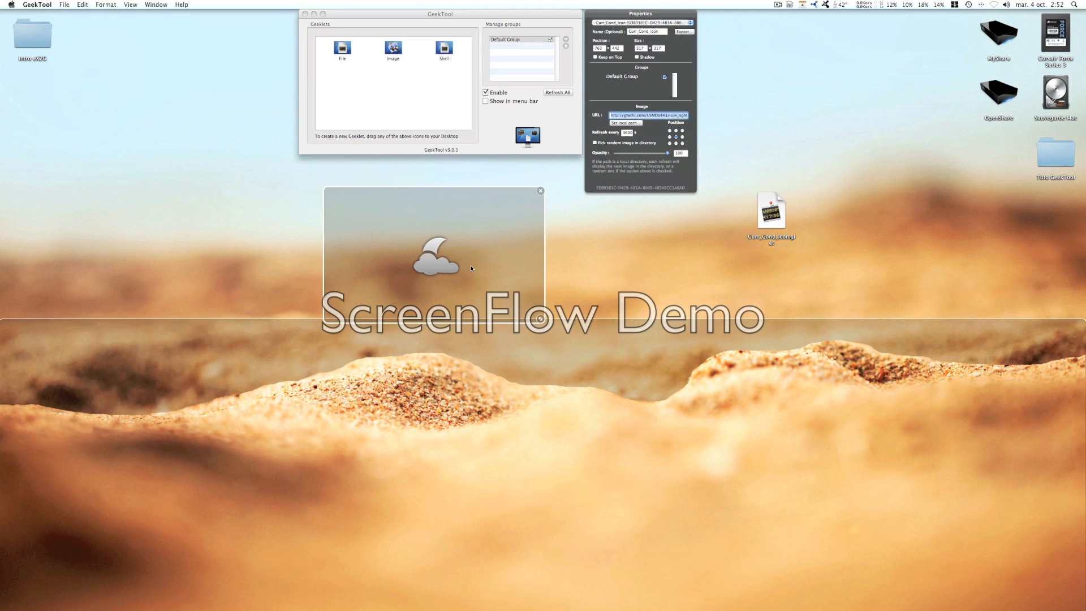
Delete the weather icon geeklet and move the Curr_Cond_Icon.glet file to the trash.
left_click(540, 191)
left_click_drag(759, 229, 830, 593)
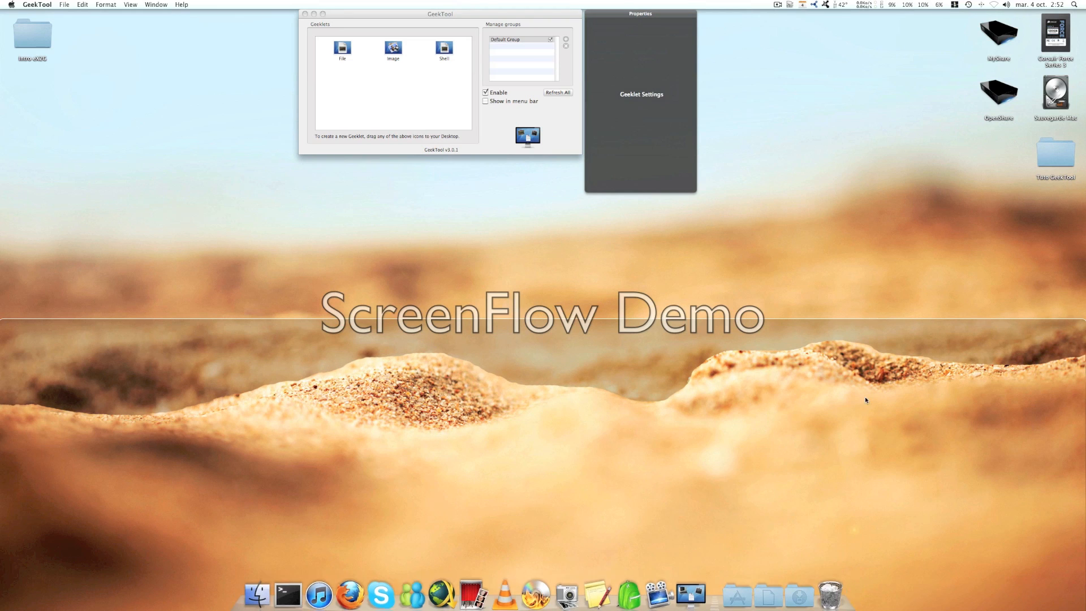
left_click(498, 185)
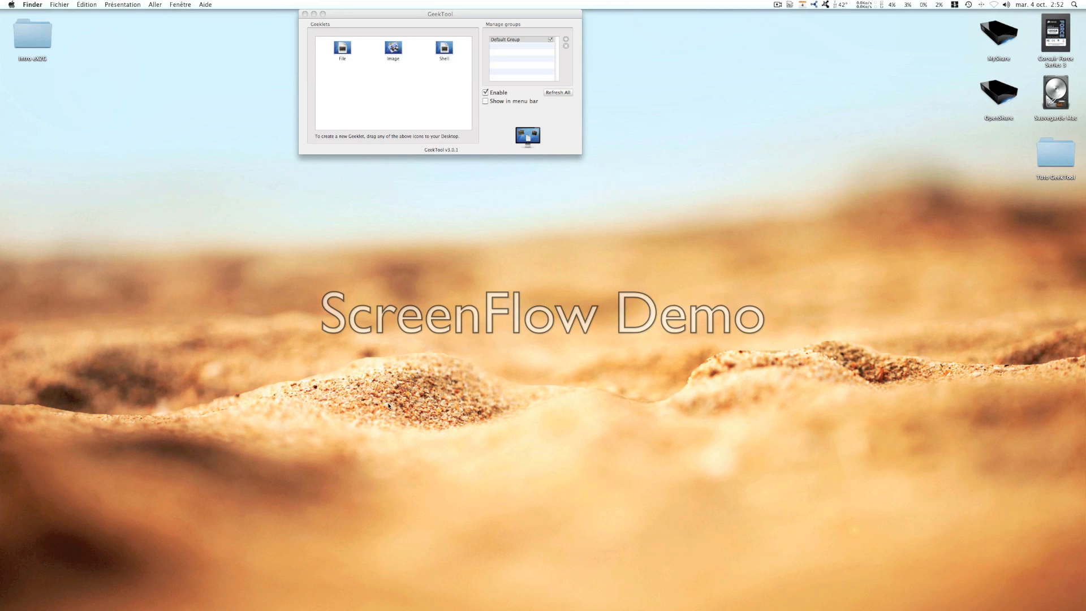
Switch to the App Store, search for "geektool" and open the GeekTool product page.
left_click(11, 4)
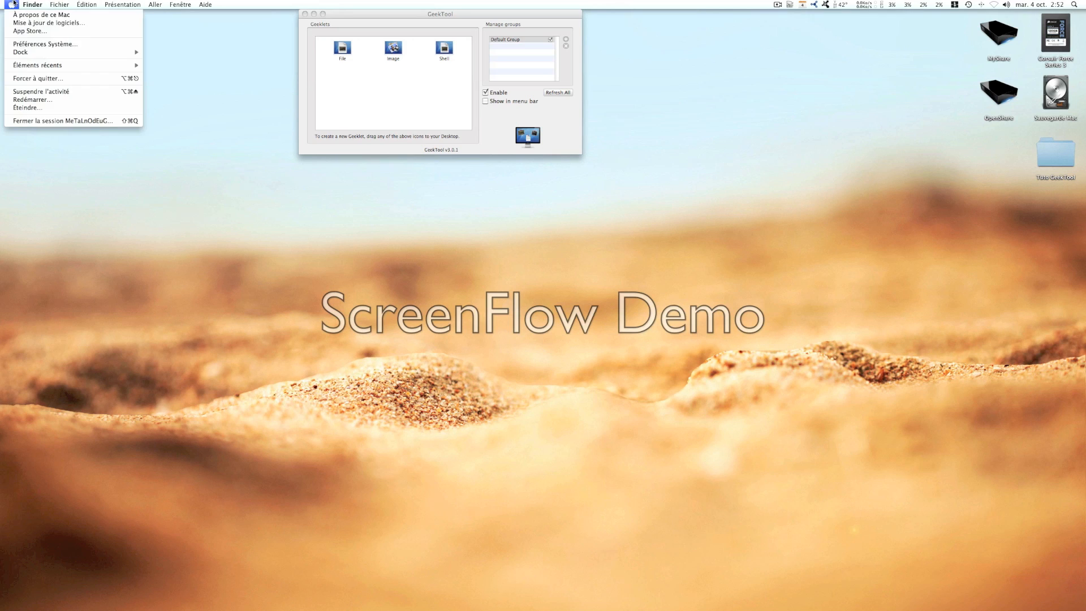
left_click(28, 29)
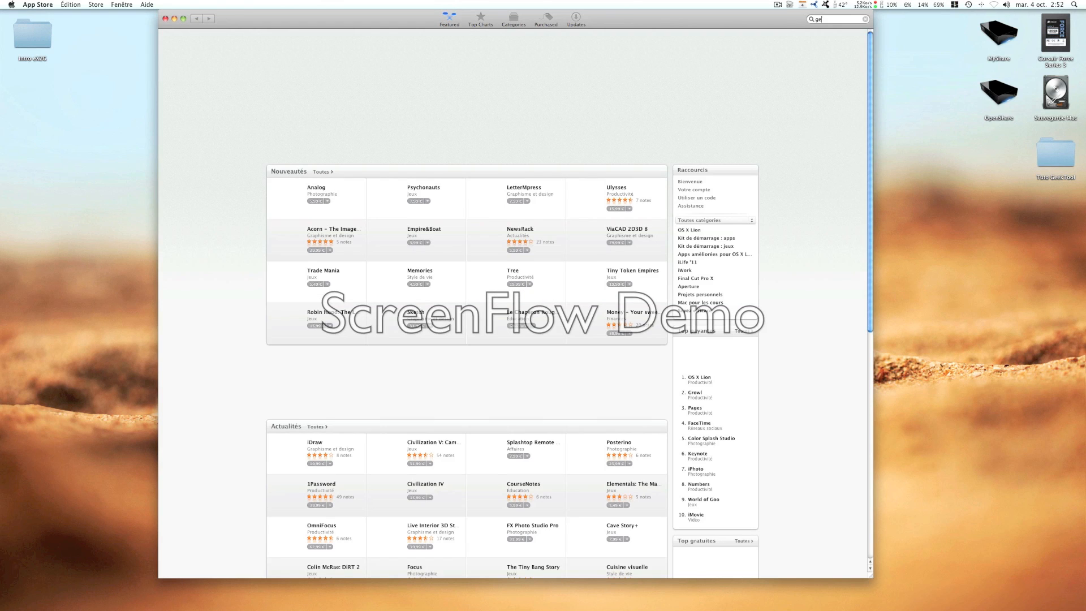
type("geektool")
key("Return")
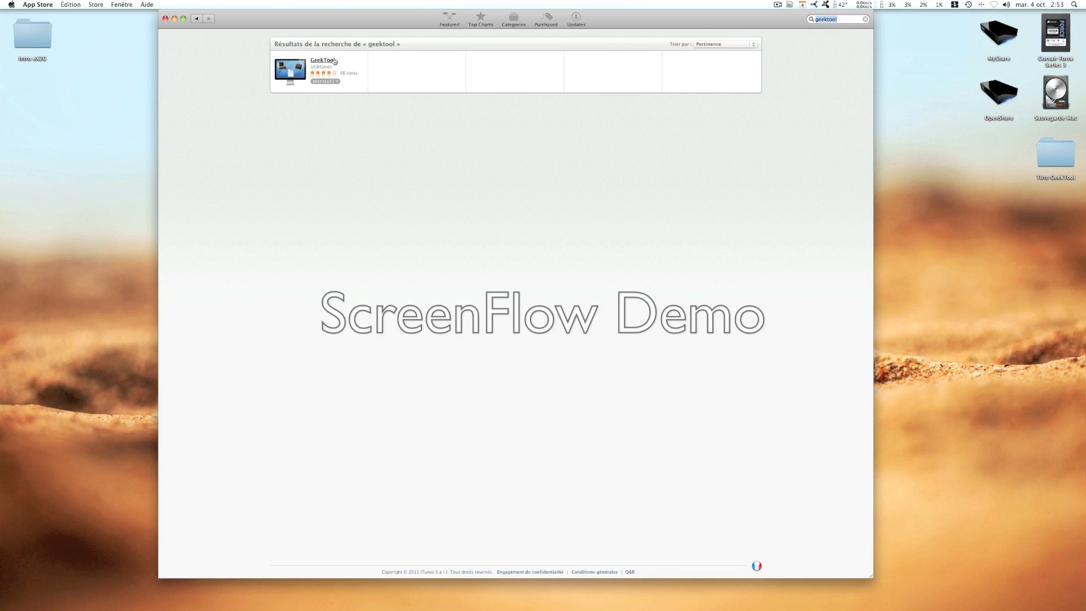
left_click(335, 61)
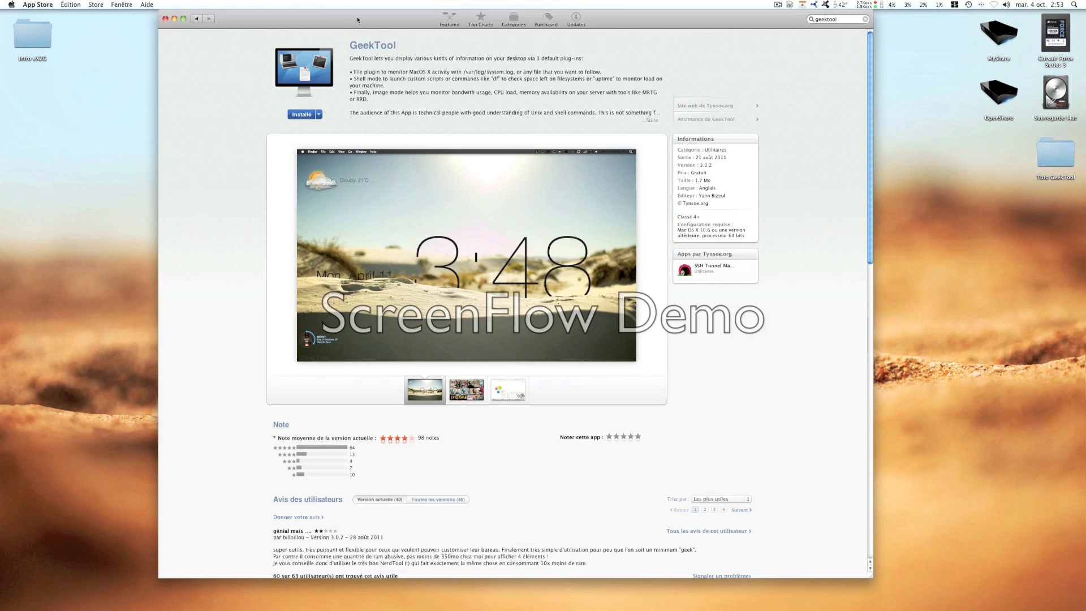
Move the App Store window away from the GeekTool window and close the App Store.
left_click_drag(356, 19, 436, 176)
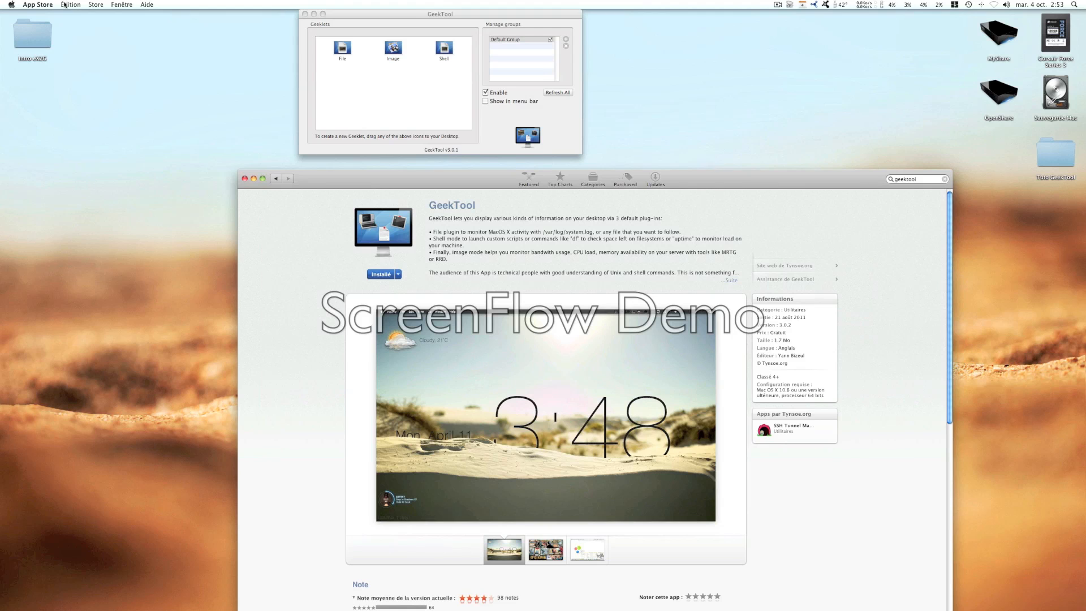
left_click(39, 5)
left_click(70, 70)
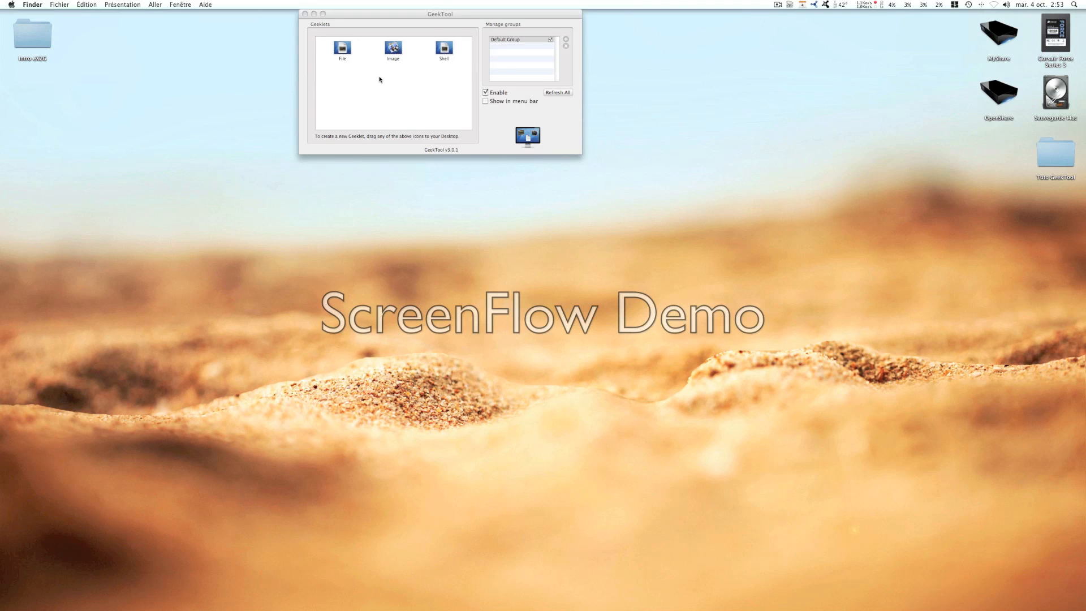
Add a Shell geeklet to the desktop below the GeekTool window and give it the "date" command.
left_click(444, 49)
left_click_drag(444, 50, 361, 242)
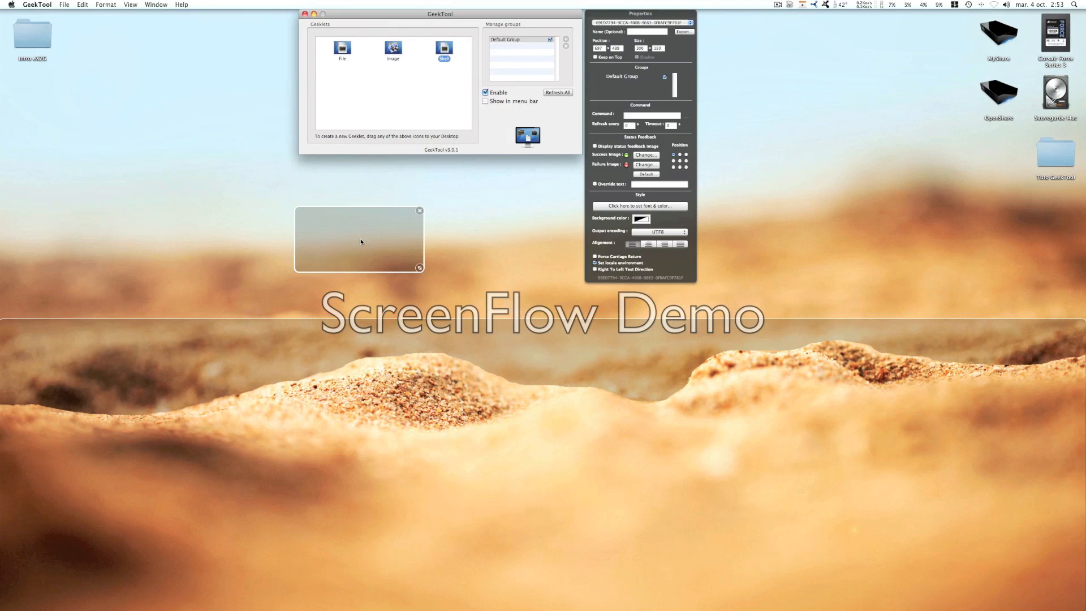
left_click(640, 31)
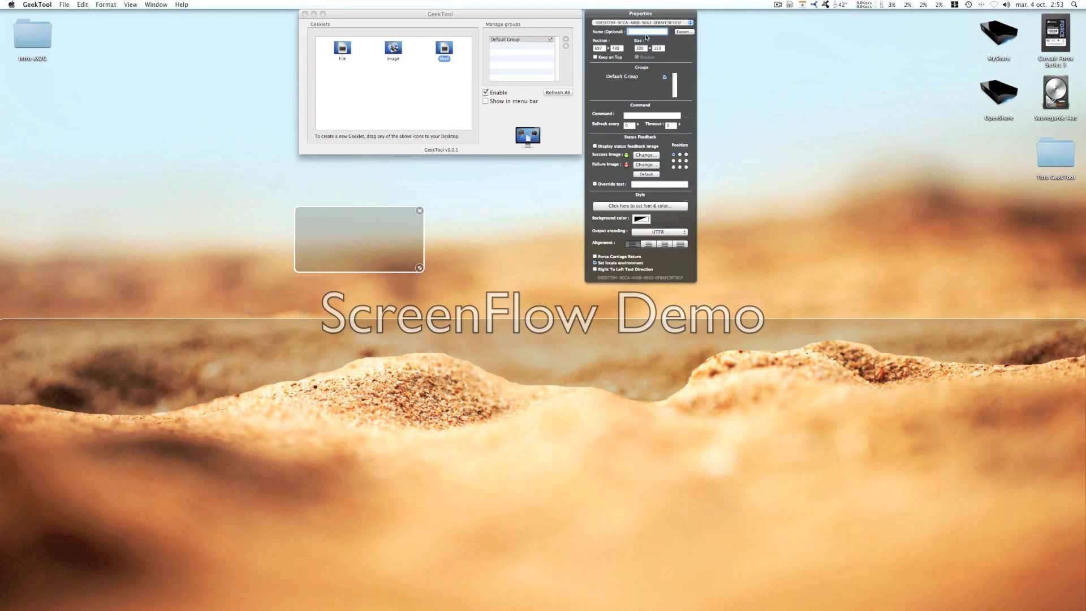
left_click(634, 116)
type("date")
key("Return")
Set the shell geeklet to refresh every 1 s, format its date command as hours and minutes, and shift it slightly up.
left_click(631, 126)
left_click(642, 115)
key("BackSpace")
left_click_drag(315, 214, 339, 189)
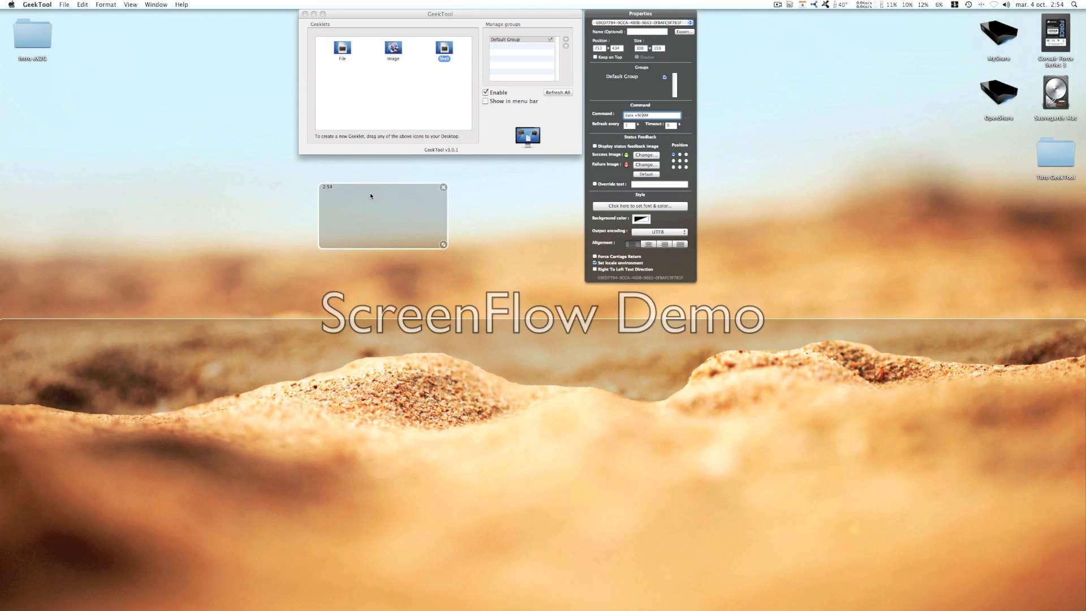
Set the clock geeklet's font size to 288 and enlarge its frame to about 1000 × 350 to fit the time.
left_click(646, 207)
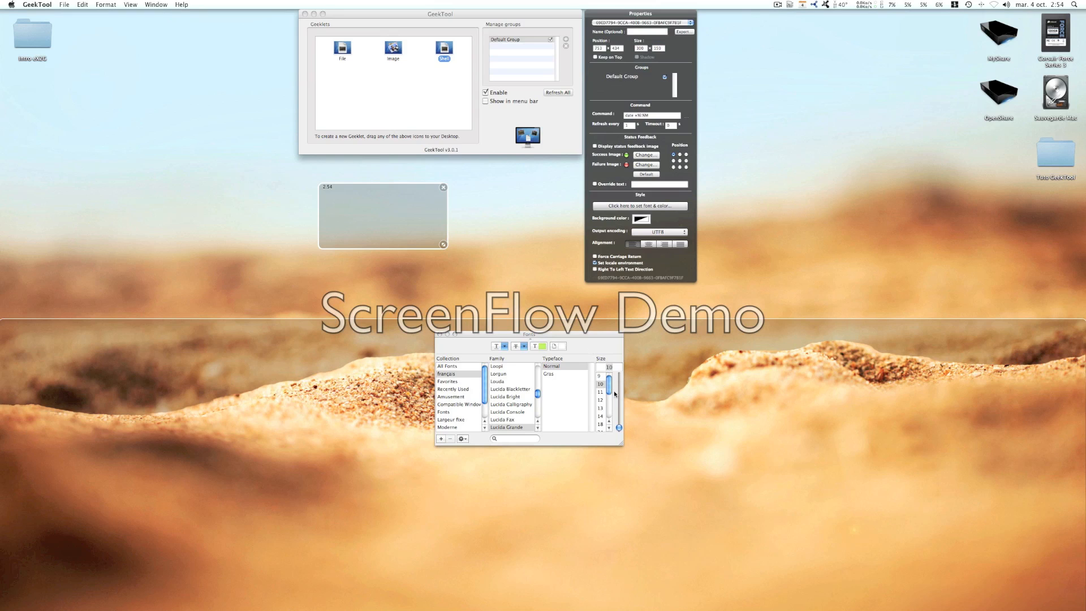
left_click_drag(609, 389, 608, 423)
left_click(602, 427)
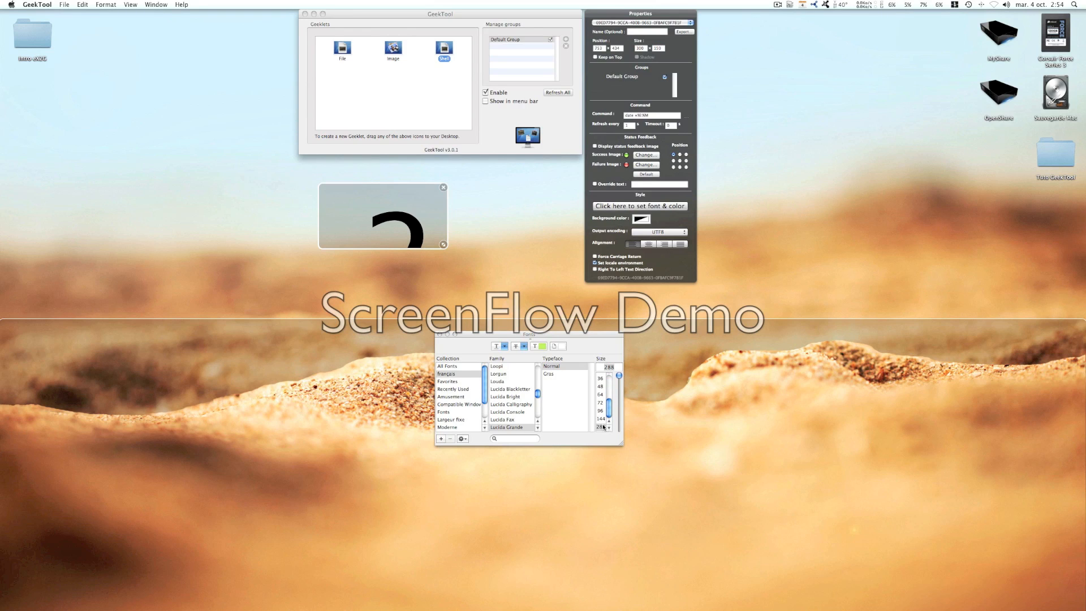
left_click_drag(444, 245, 741, 333)
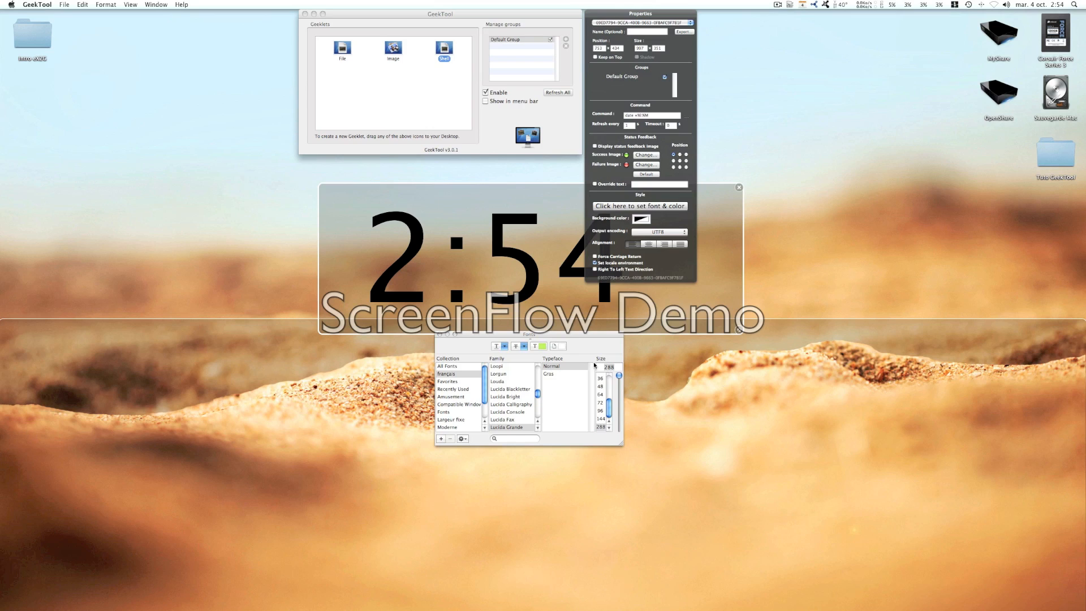
Preview the Gras typeface on the clock, return to Normal and set the text color to white.
left_click(549, 374)
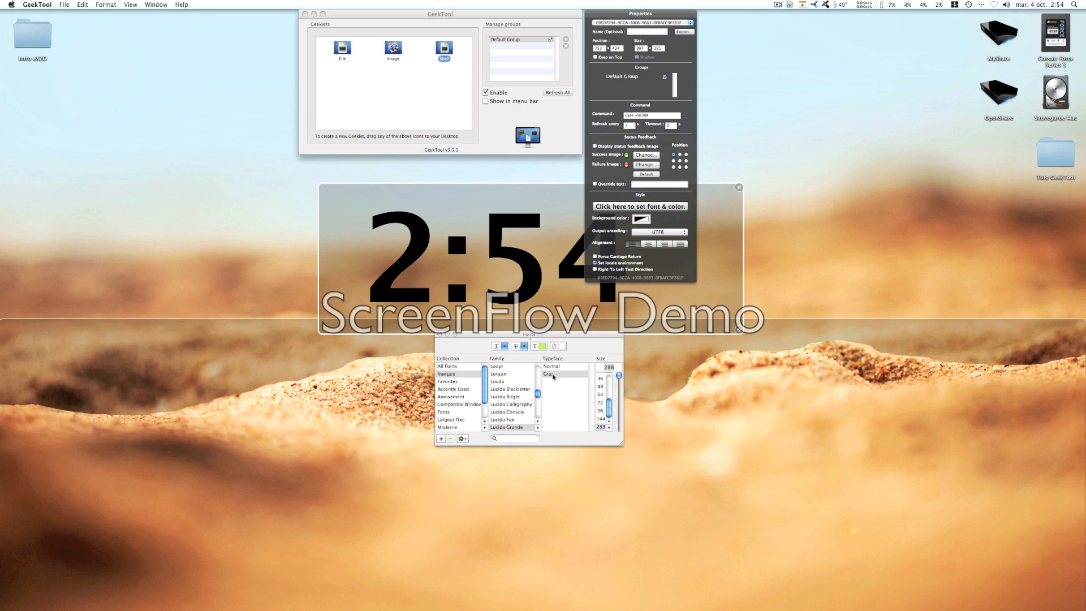
left_click(553, 368)
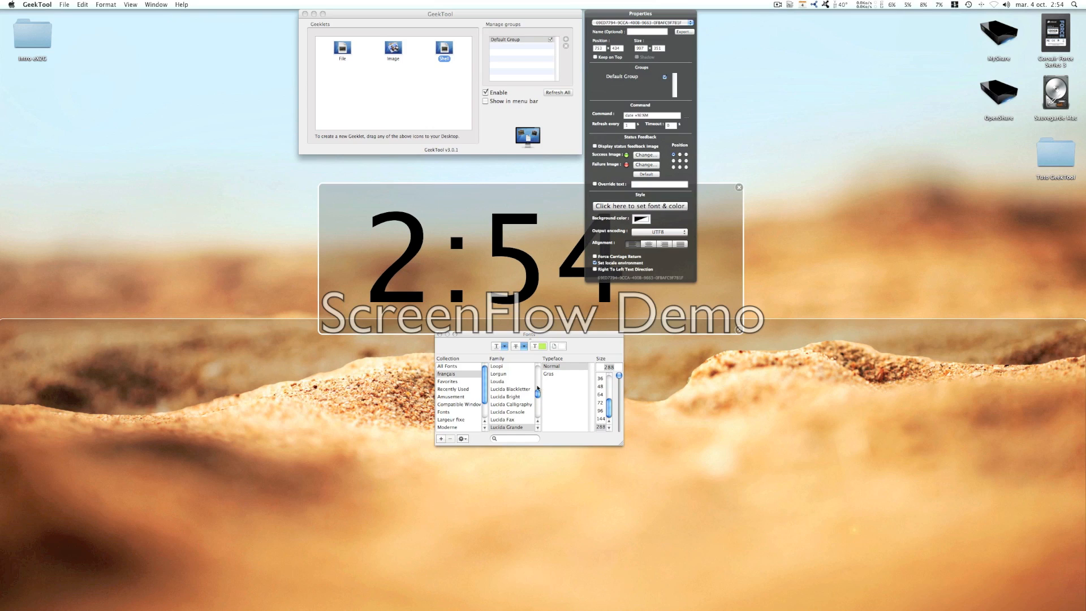
left_click(543, 347)
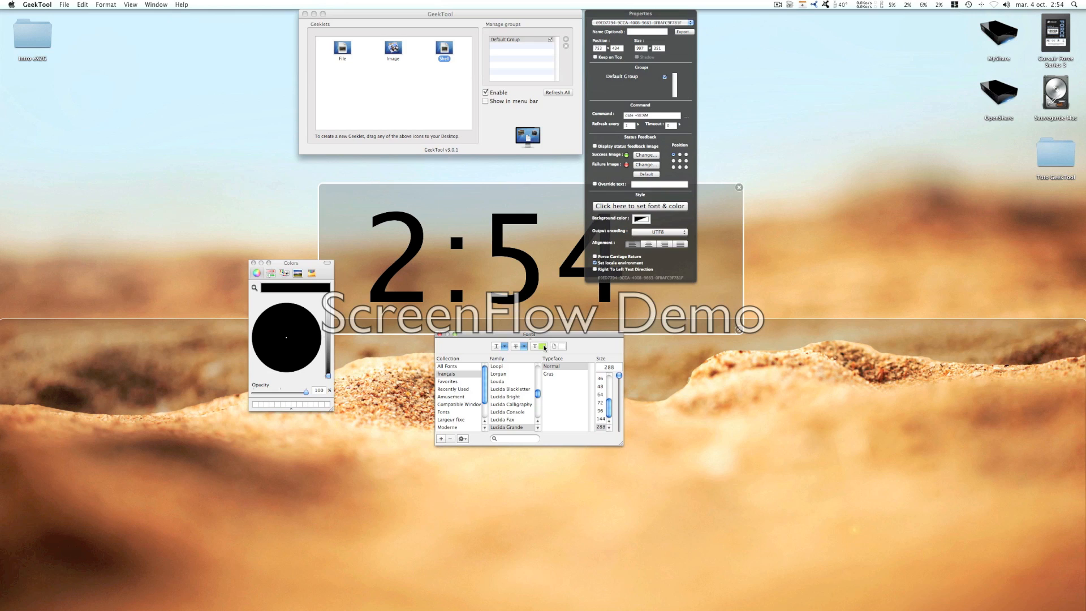
left_click_drag(328, 376, 330, 297)
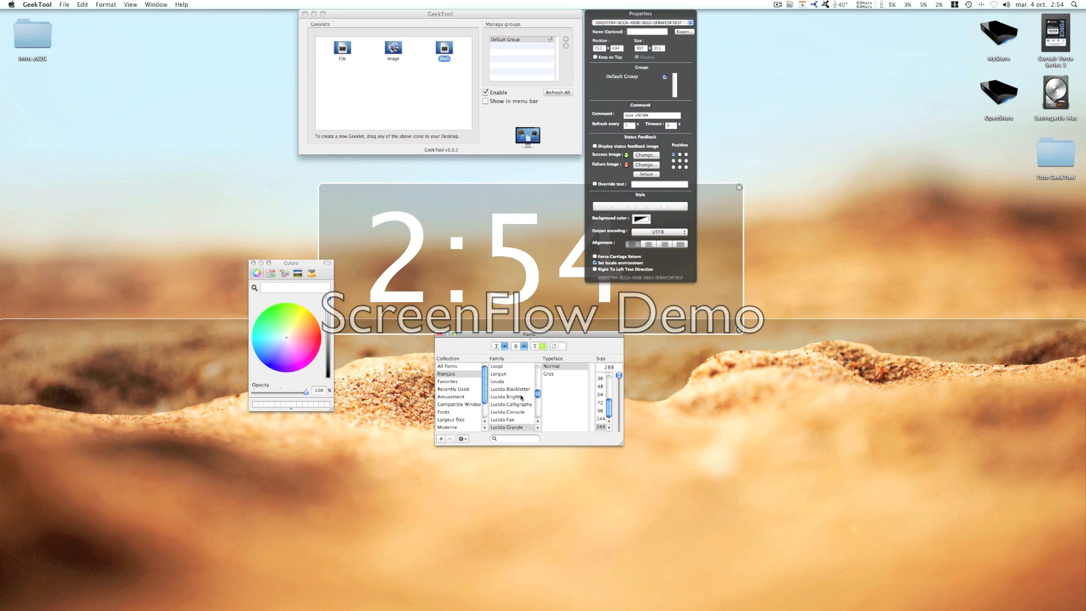
Change the clock's font family to Helvetica Neue.
left_click_drag(537, 395, 537, 390)
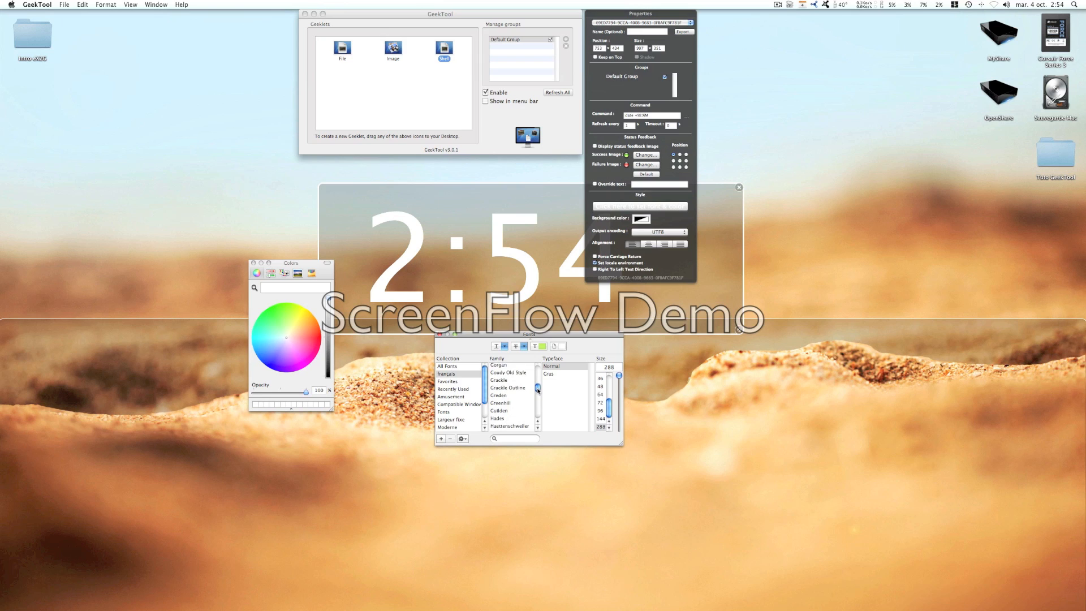
left_click(538, 430)
left_click(538, 430)
left_click(538, 430)
left_click(537, 430)
left_click(538, 430)
left_click(538, 430)
left_click(538, 430)
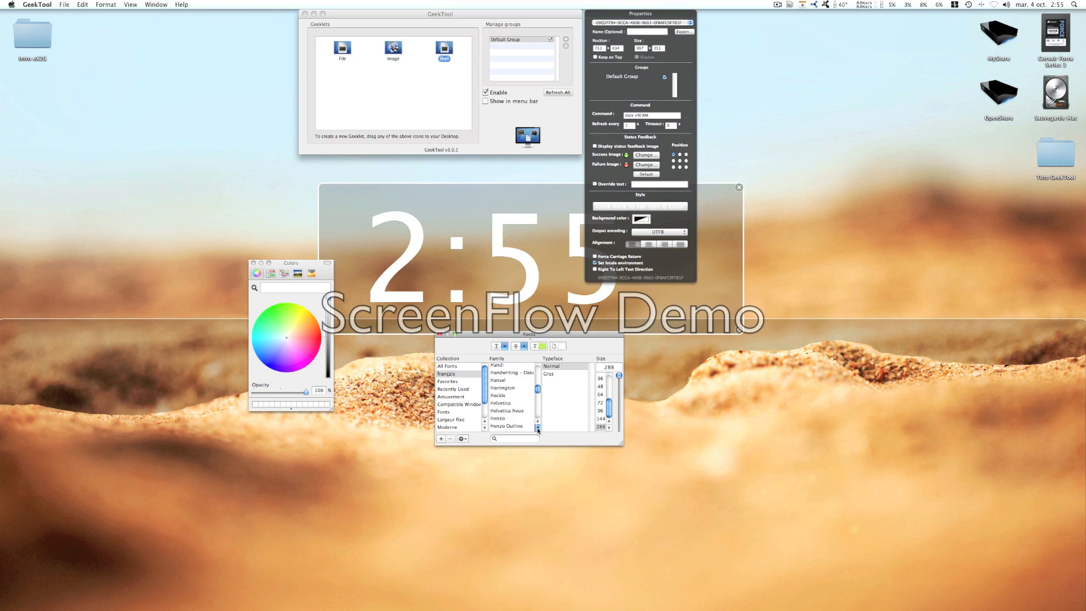
left_click(520, 414)
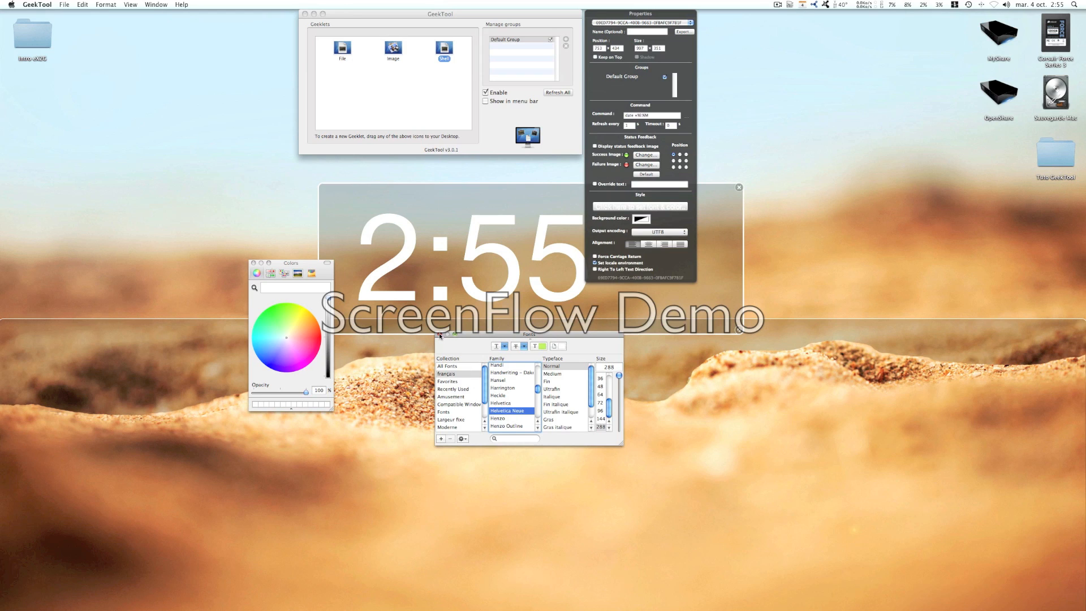
Preview the Medium, Fin, Ultrafin, Italique and Fin Italique typefaces on the clock, then return to Normal.
left_click(556, 375)
left_click(552, 383)
left_click(552, 389)
left_click(557, 398)
left_click(557, 404)
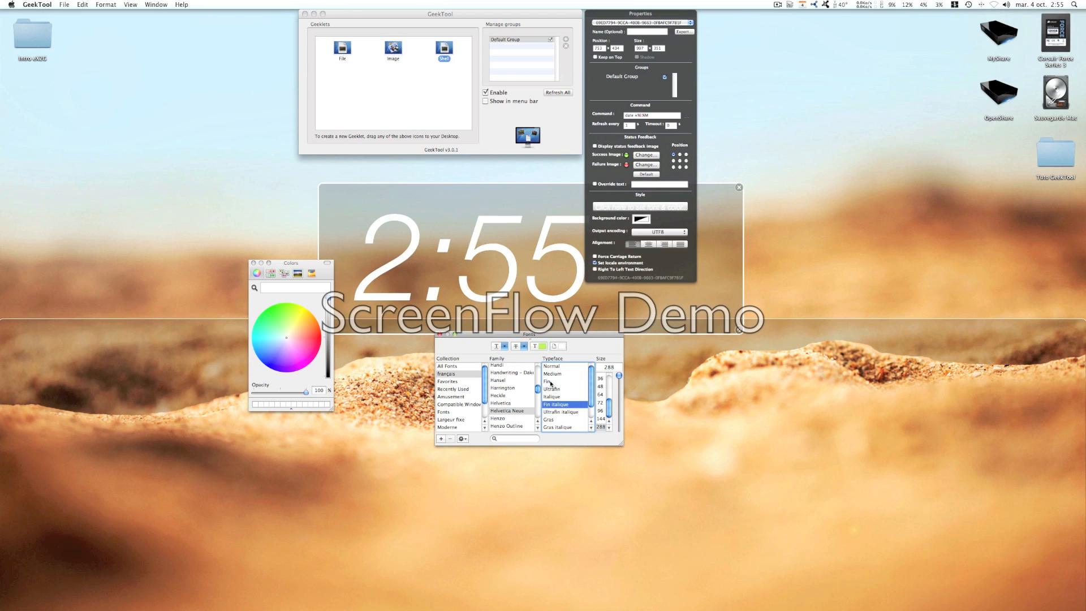
left_click(553, 382)
left_click(552, 375)
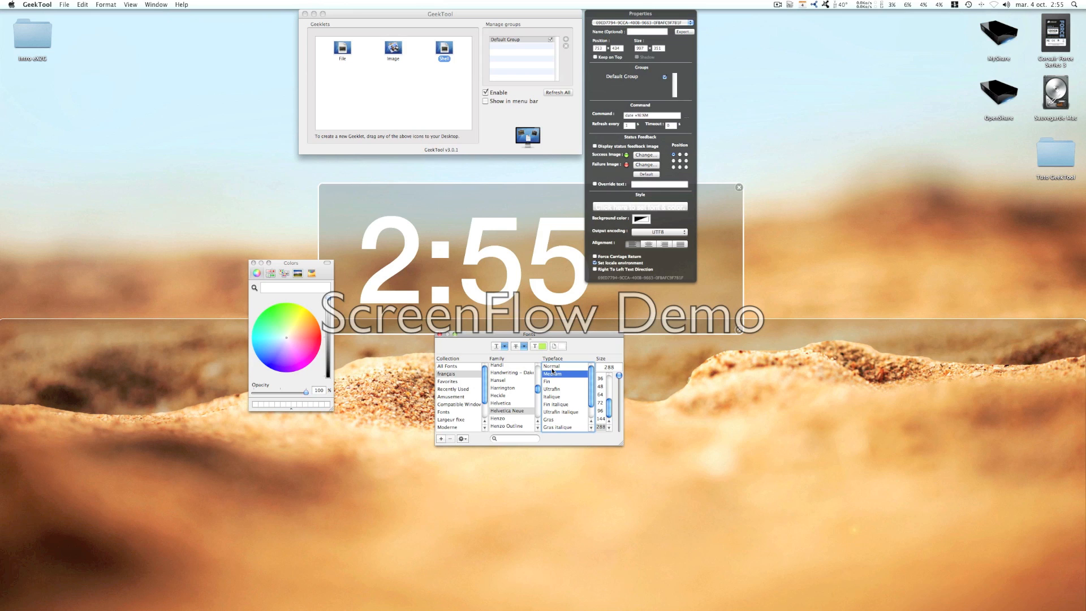
left_click(552, 367)
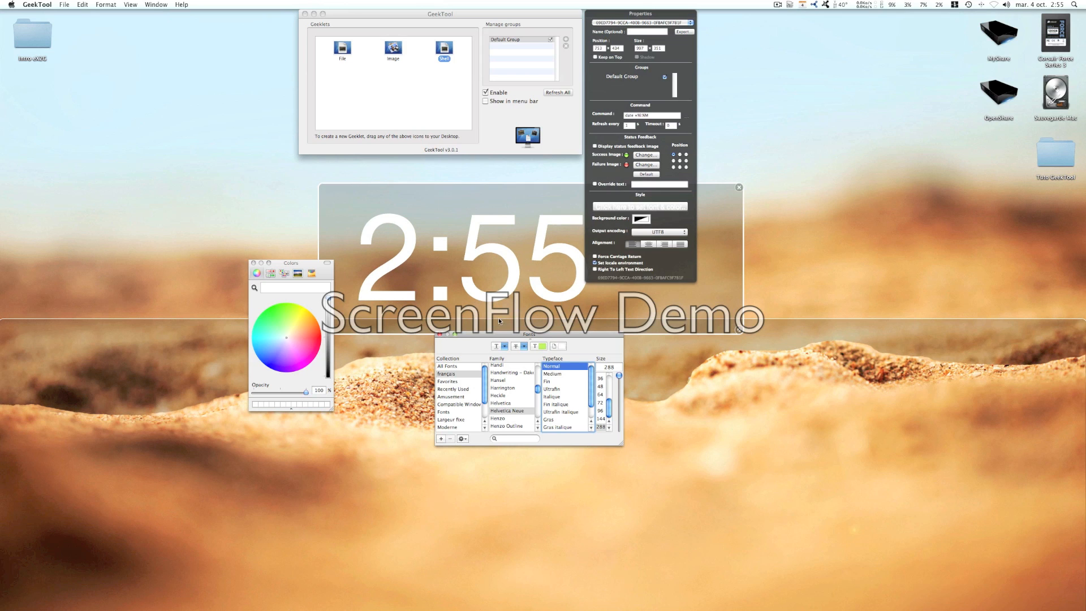
Close the font and color windows and move the clock onto the dune on the desktop's right side.
left_click(439, 335)
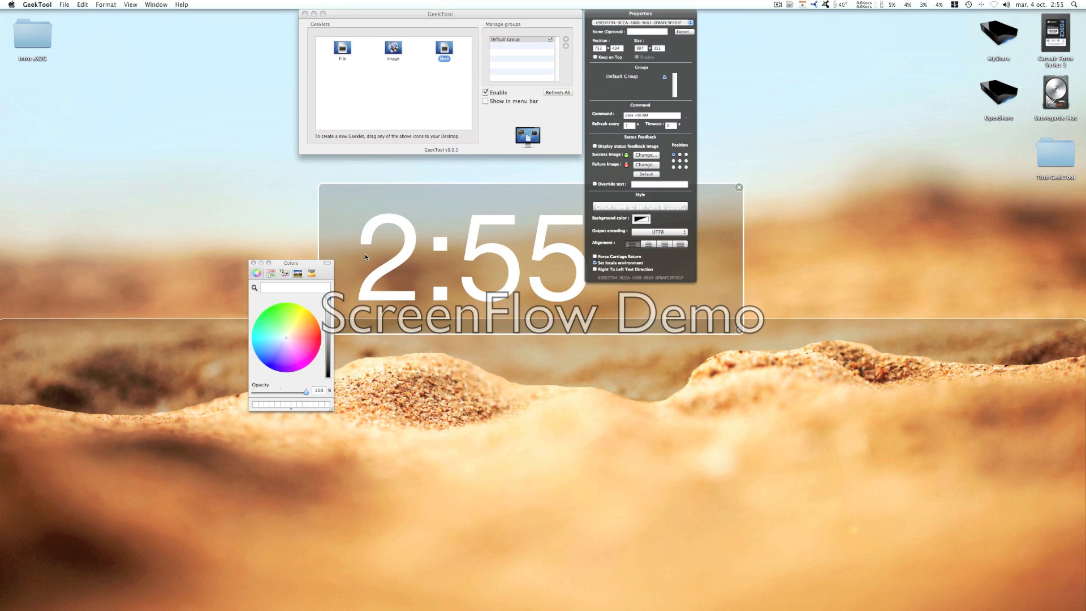
left_click(253, 263)
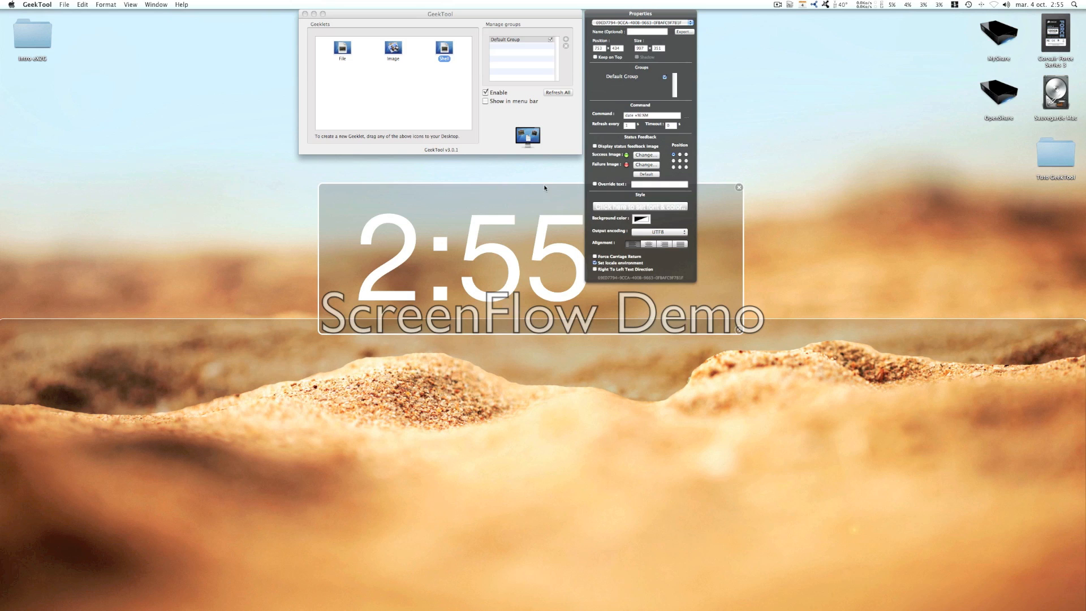
left_click_drag(531, 206, 890, 275)
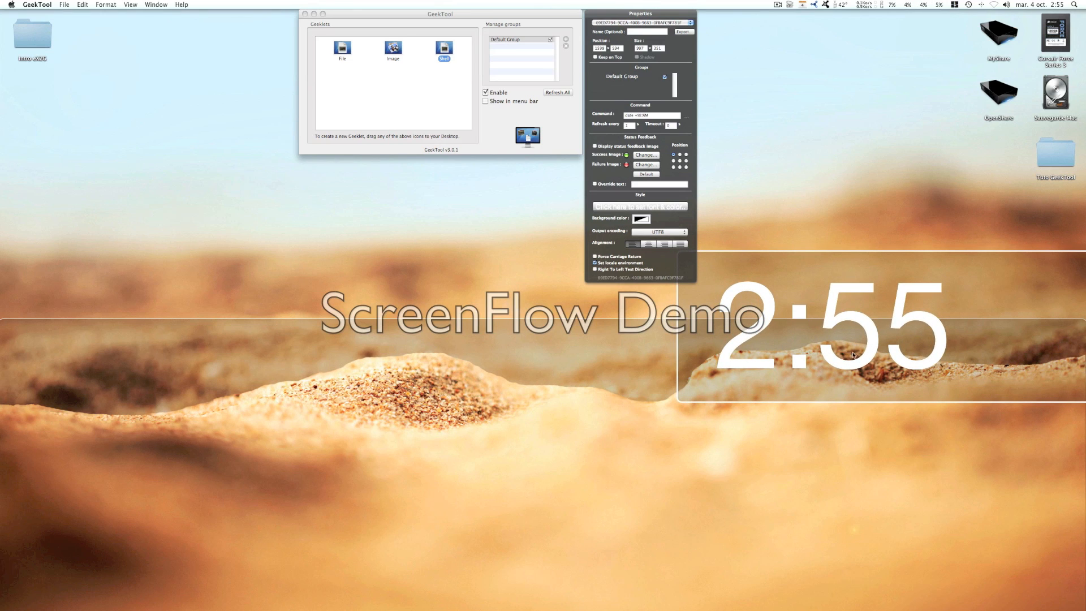
Bring the cut-out dunes image geeklet to the front so it overlaps the clock.
left_click(809, 453)
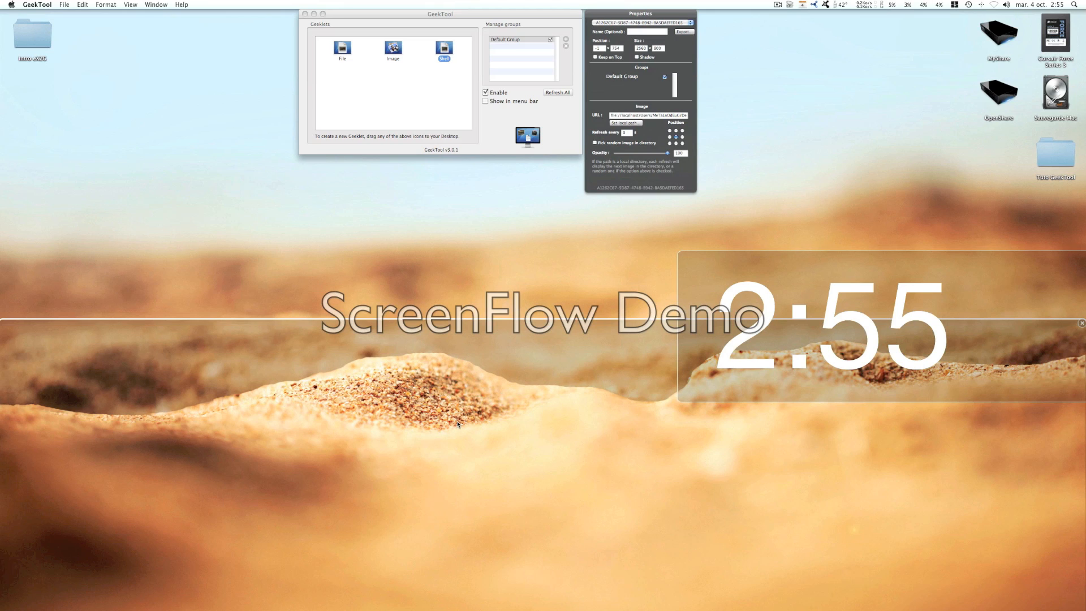
right_click(766, 491)
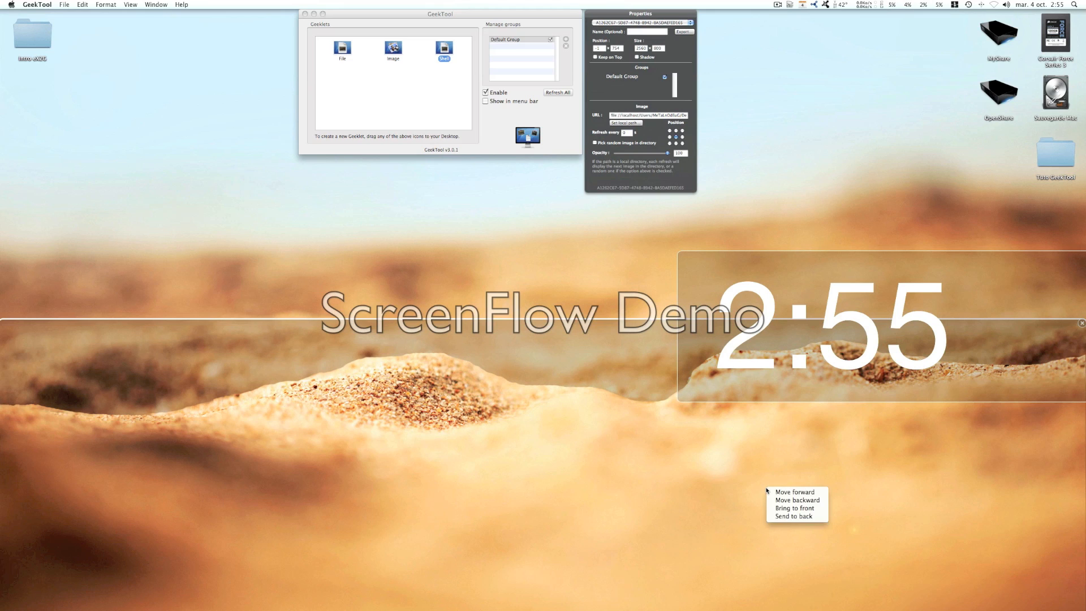
left_click(786, 510)
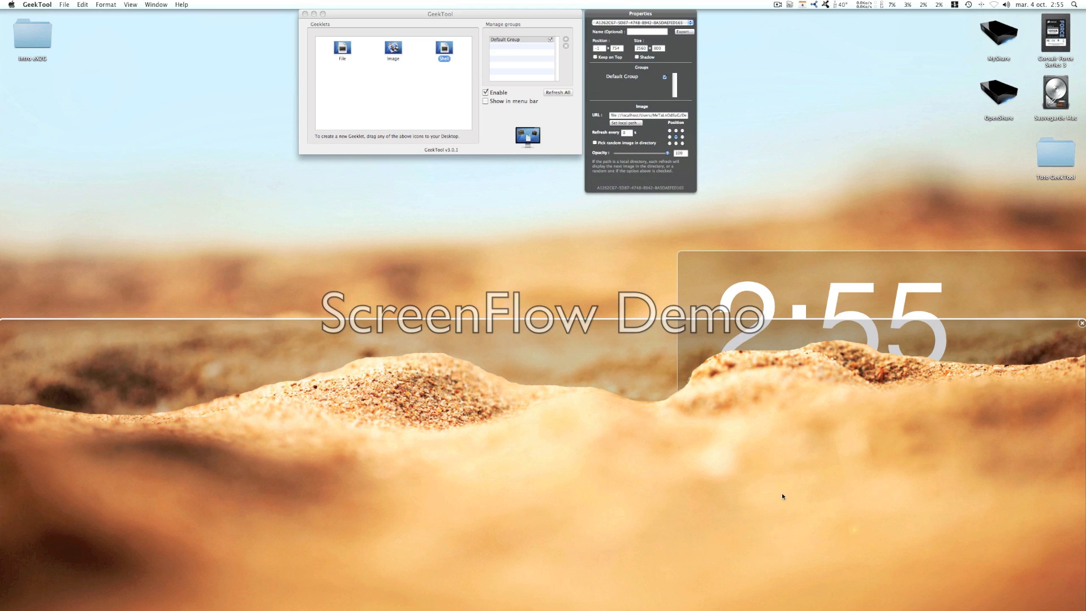
Raise the clock slightly above the dune, check it without the geeklet frames, and shift it up and to the left.
left_click_drag(789, 299, 793, 277)
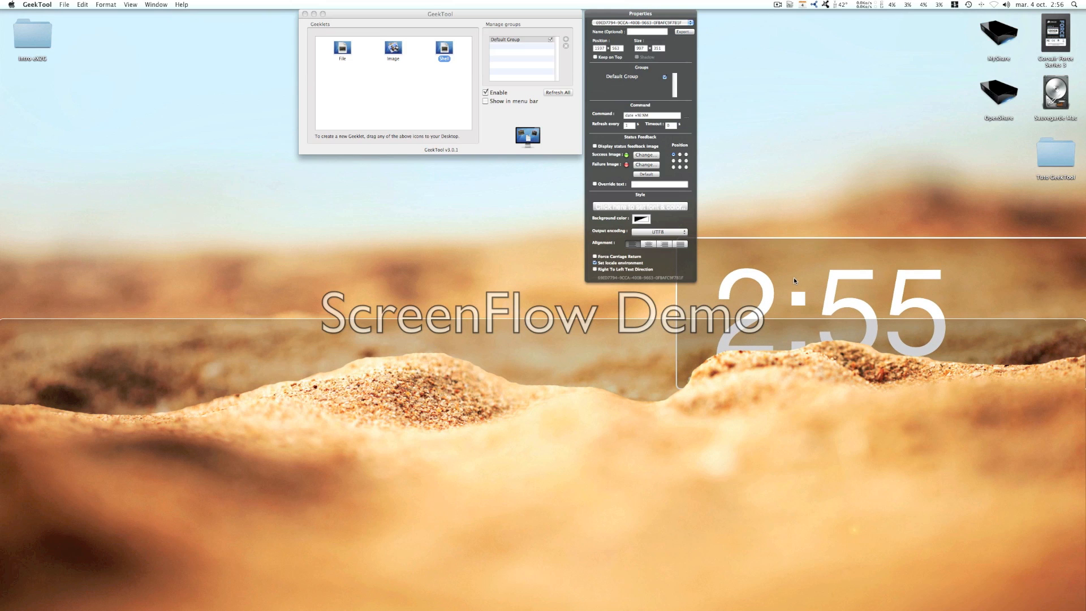
left_click(786, 211)
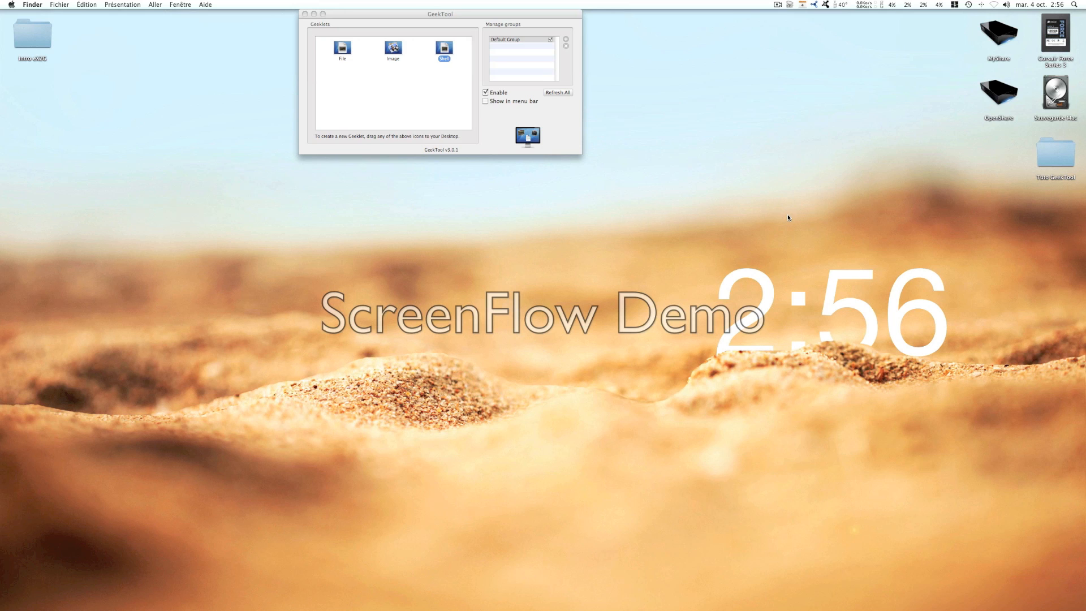
left_click(522, 39)
left_click_drag(878, 303, 853, 293)
Set the clock's font size to 400, keeping the Normal typeface.
left_click(656, 206)
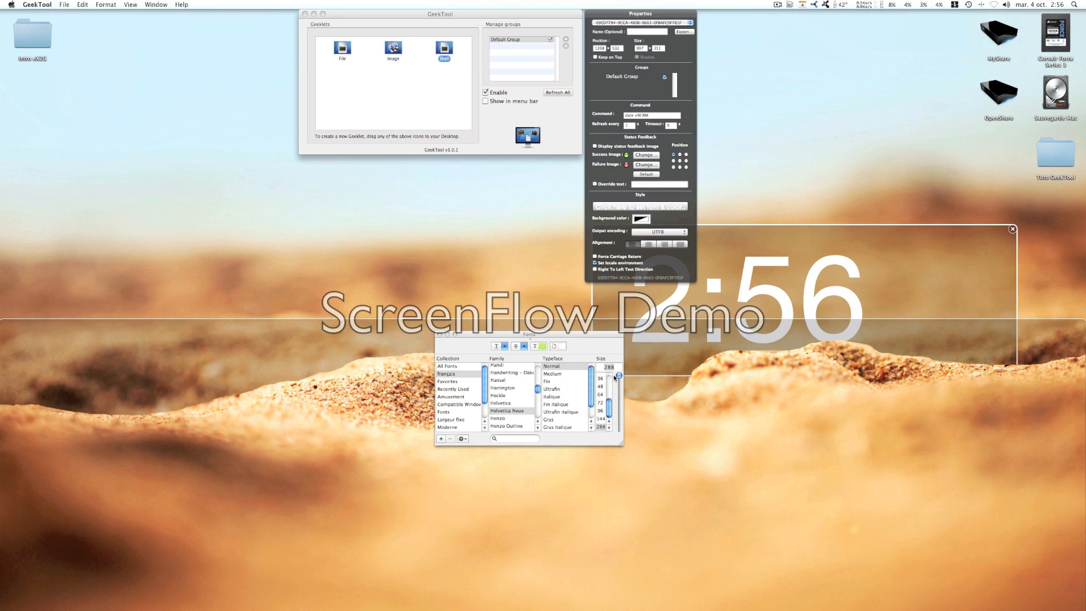
left_click(601, 368)
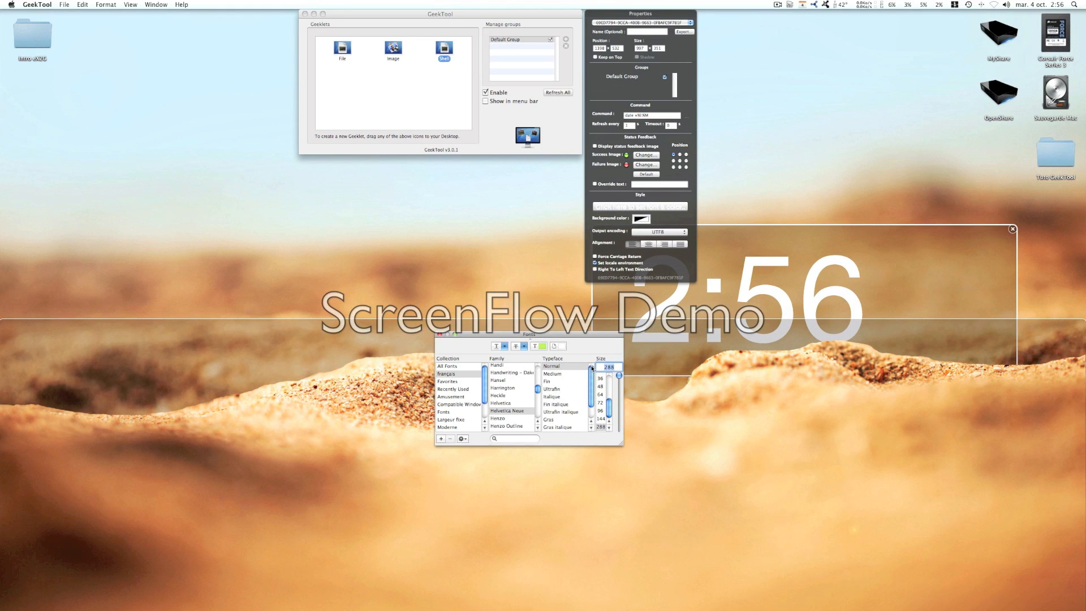
type("400")
left_click(571, 366)
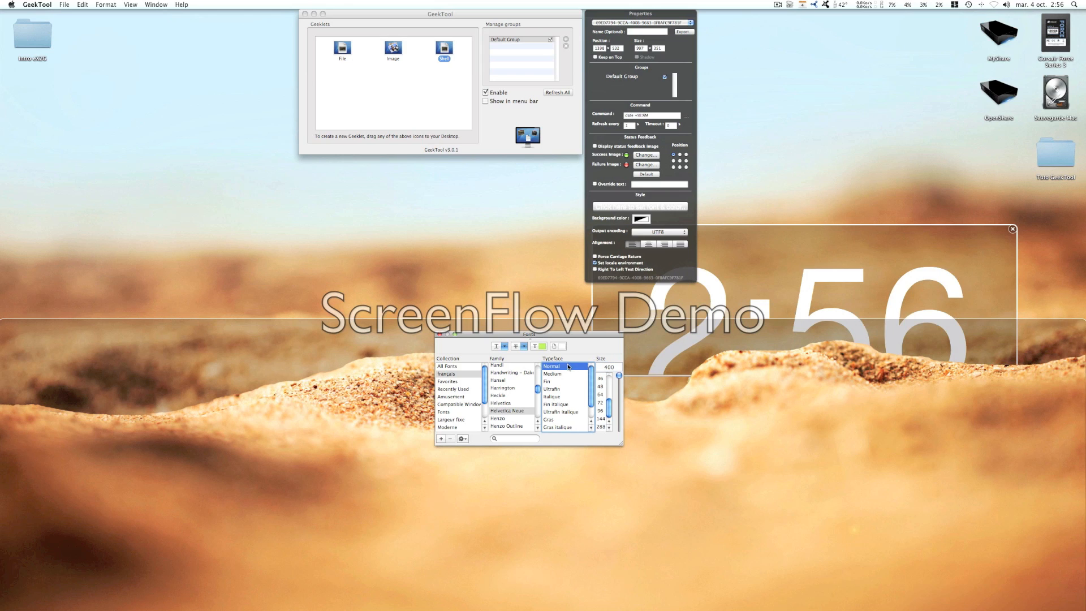
Move the clock up and resize its frame to about 950 × 430 to fit the larger digits, closing the font window.
left_click_drag(752, 323, 737, 263)
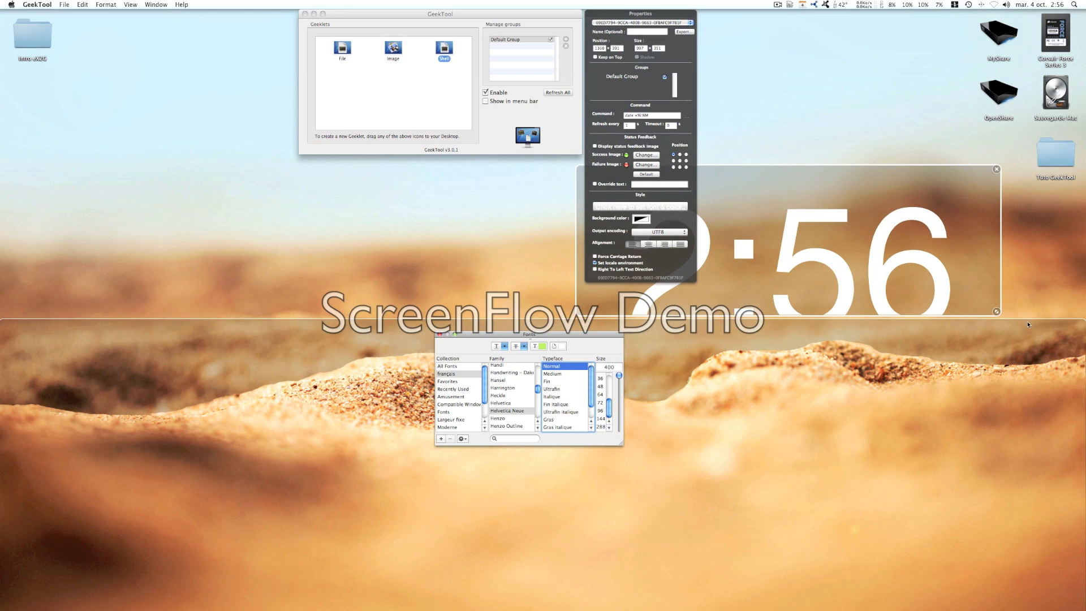
left_click_drag(996, 310, 977, 346)
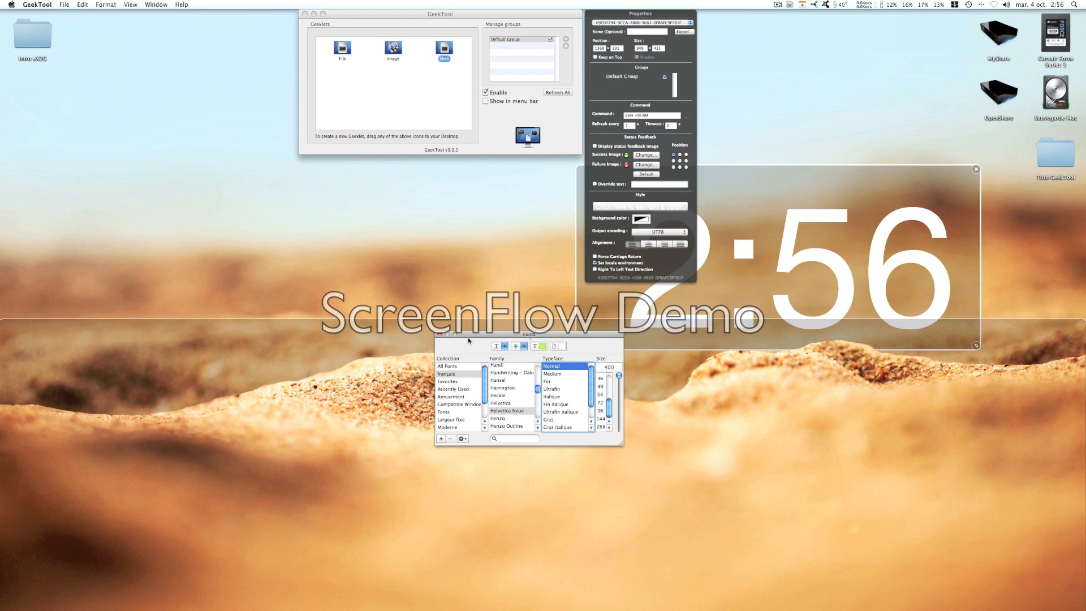
left_click(439, 334)
Move the clock to the desktop's right edge with its base behind the dune, and deselect it to view the result.
left_click_drag(762, 212, 849, 236)
left_click_drag(850, 240, 896, 247)
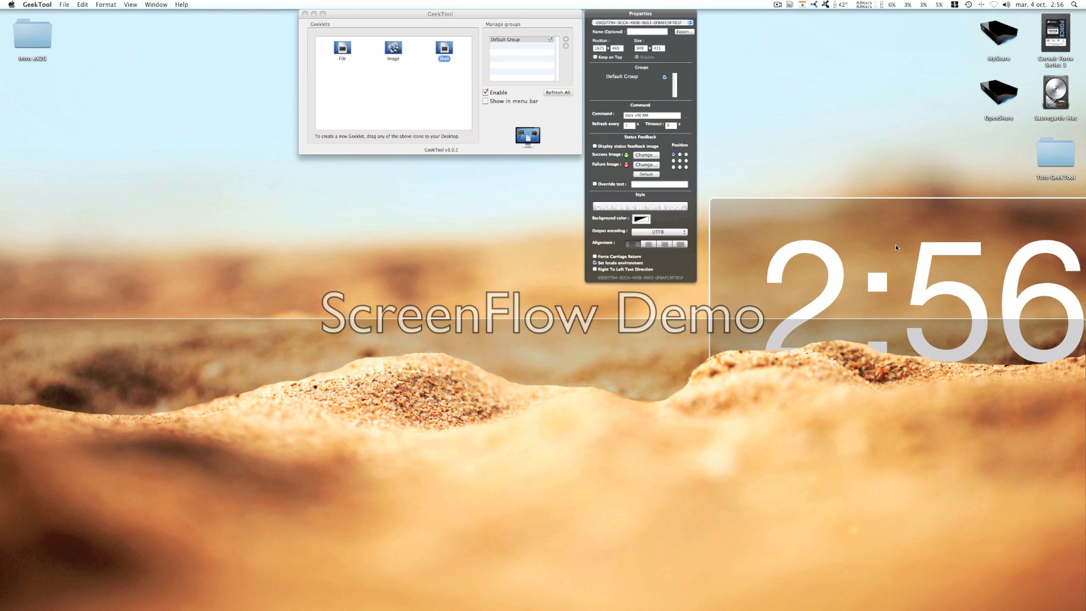
left_click(821, 166)
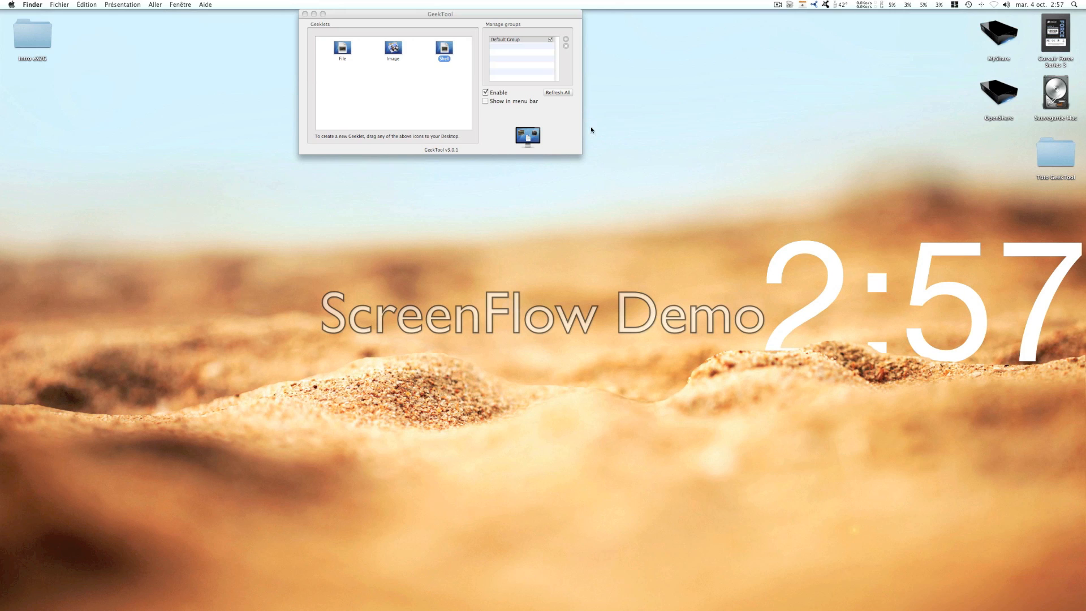
Reopen the clock geeklet's properties and view its background color settings.
left_click(538, 51)
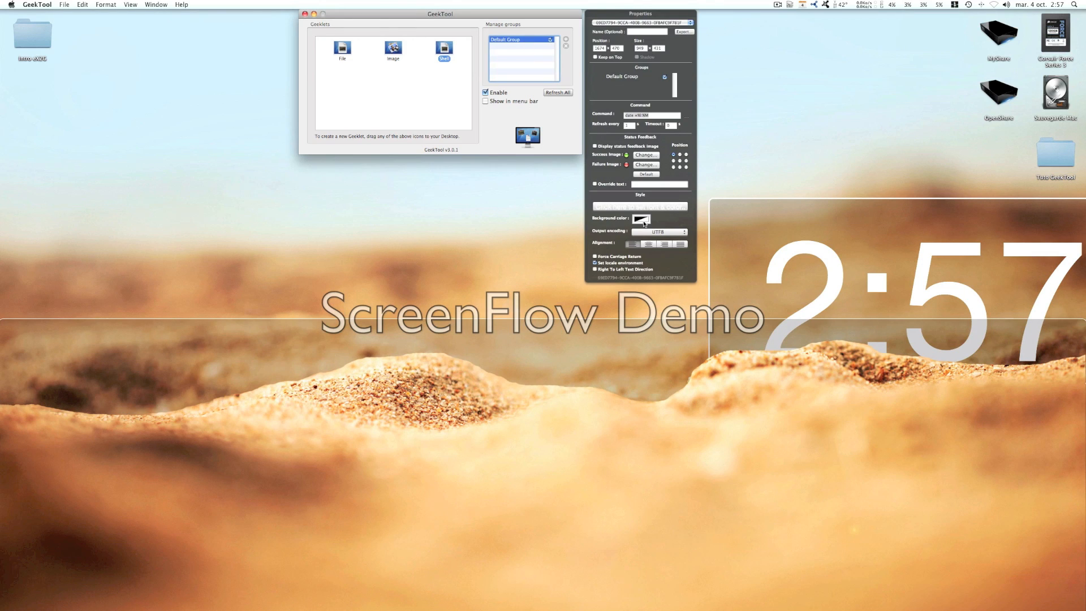
left_click(643, 221)
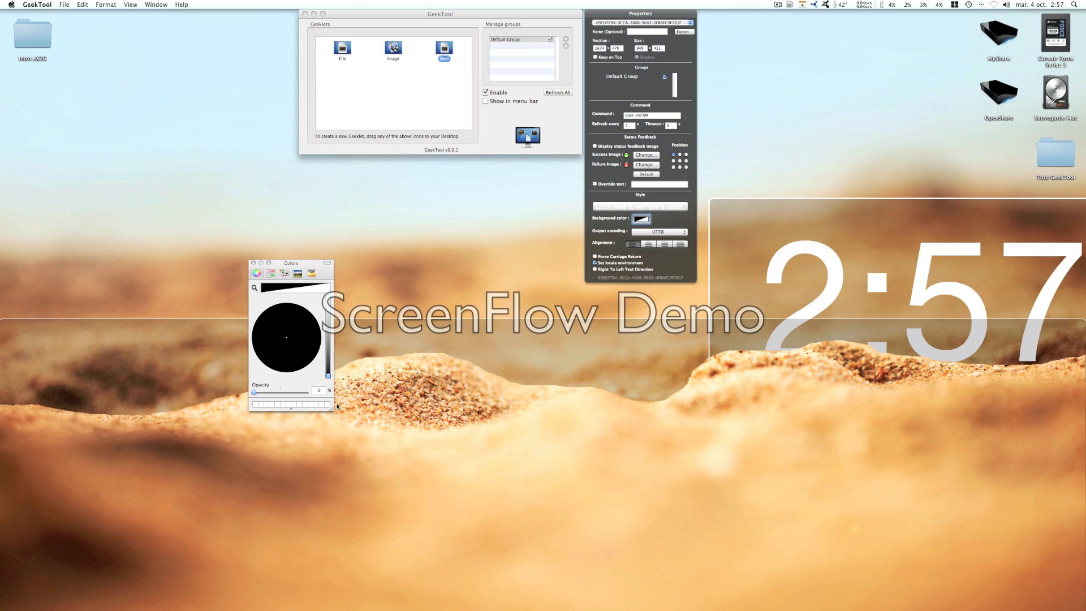
left_click(254, 263)
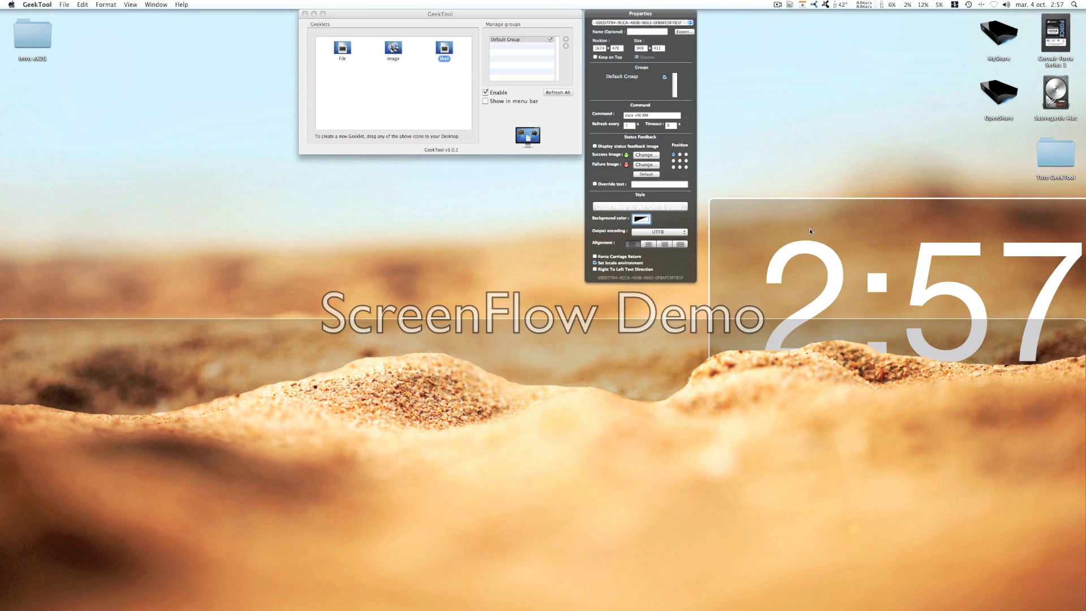
Try a font size of 72 on the clock, then restore it to 400.
left_click(656, 207)
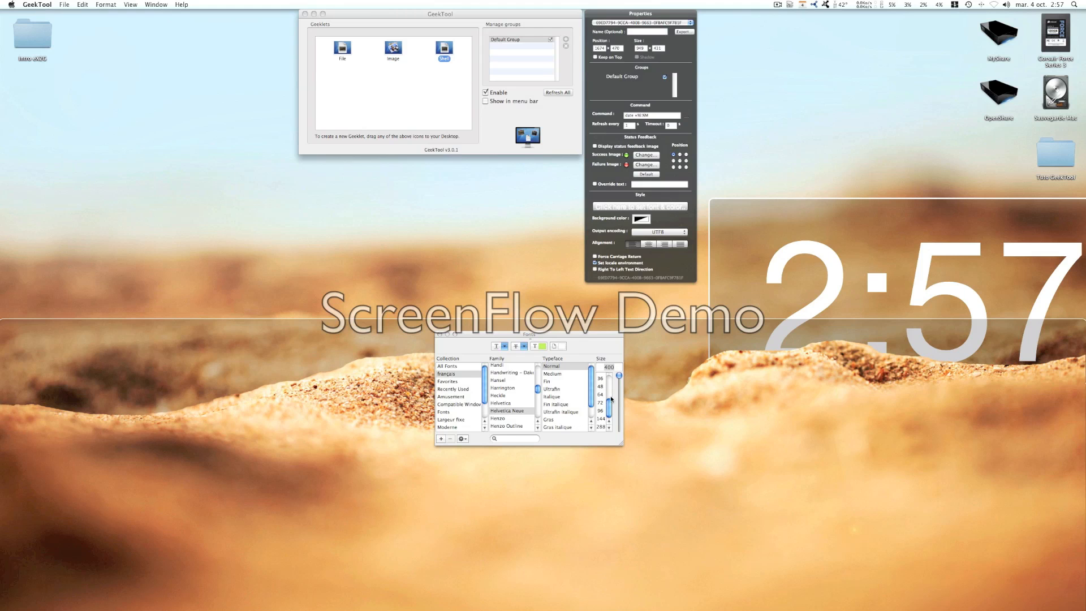
left_click_drag(619, 379, 609, 427)
left_click(615, 367)
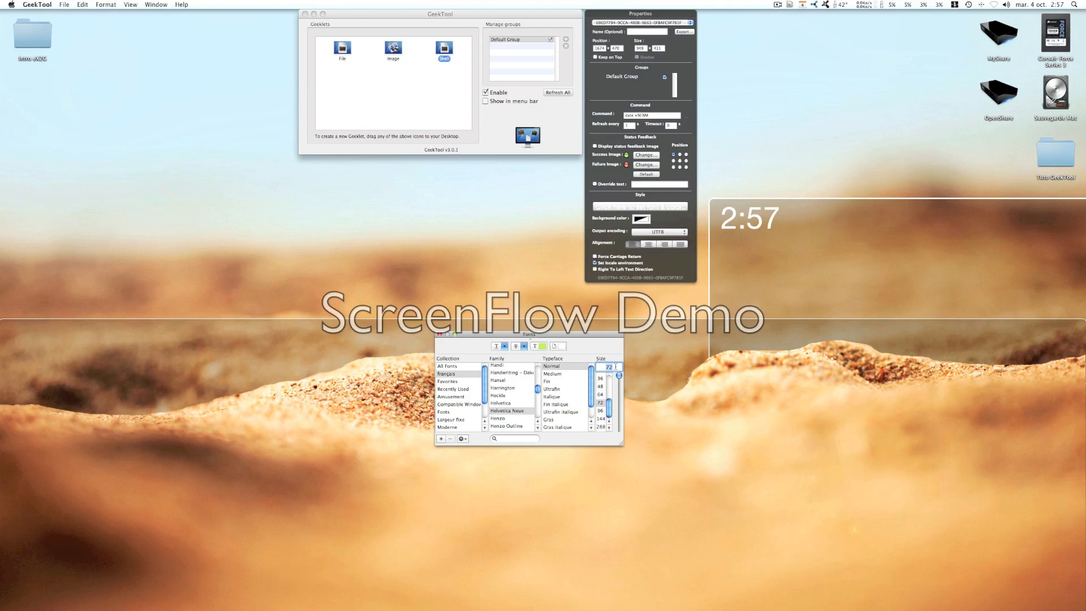
type("400")
left_click(578, 366)
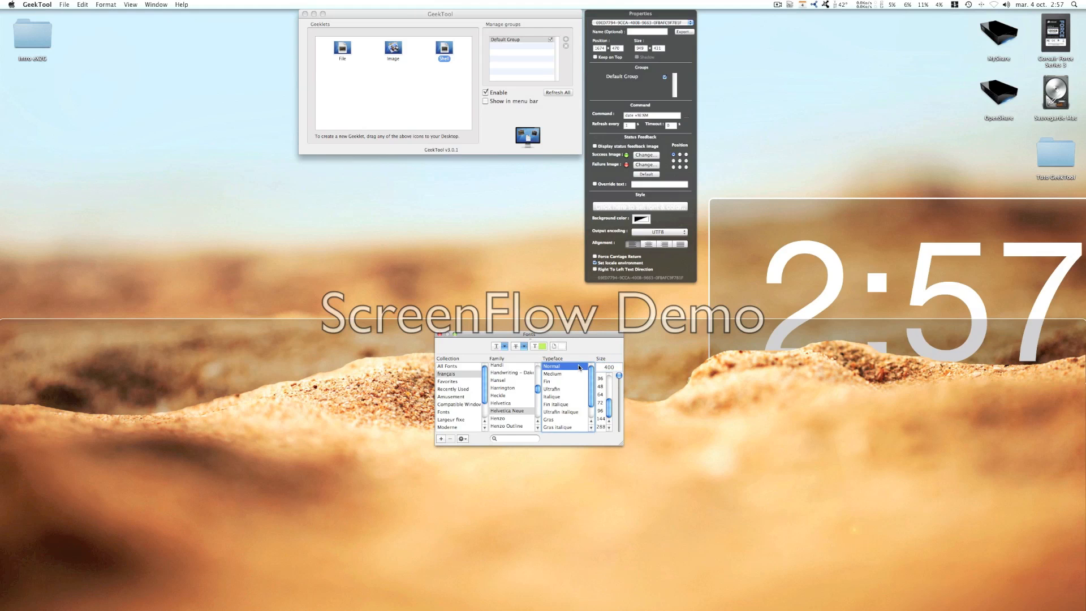
Nudge the clock slightly down and to the right.
left_click_drag(929, 287, 932, 291)
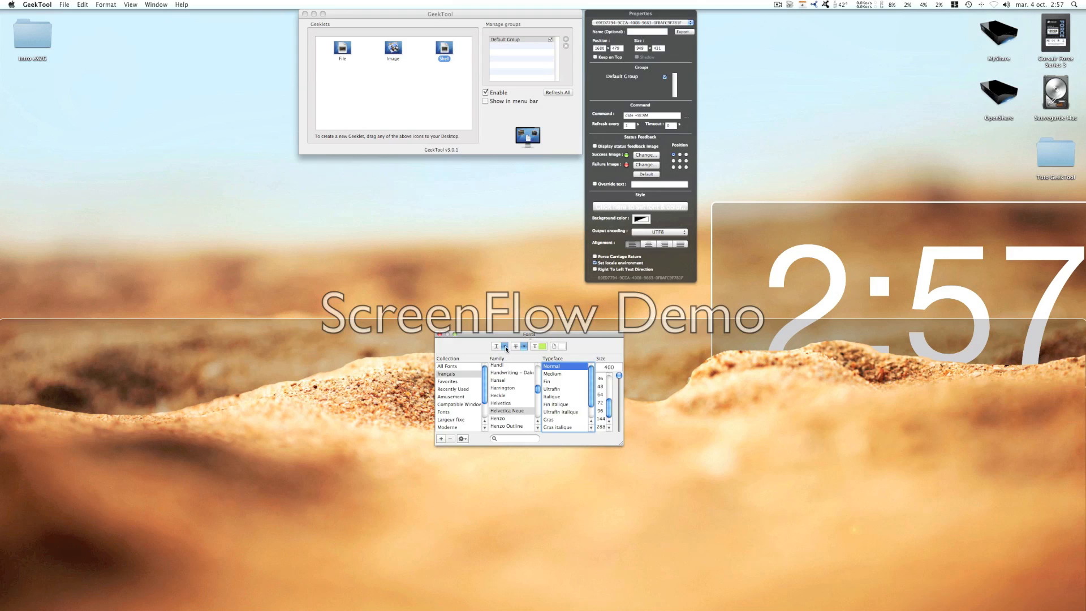
Try reducing the clock text's opacity to about 48%, then raise it to 90%.
left_click(537, 347)
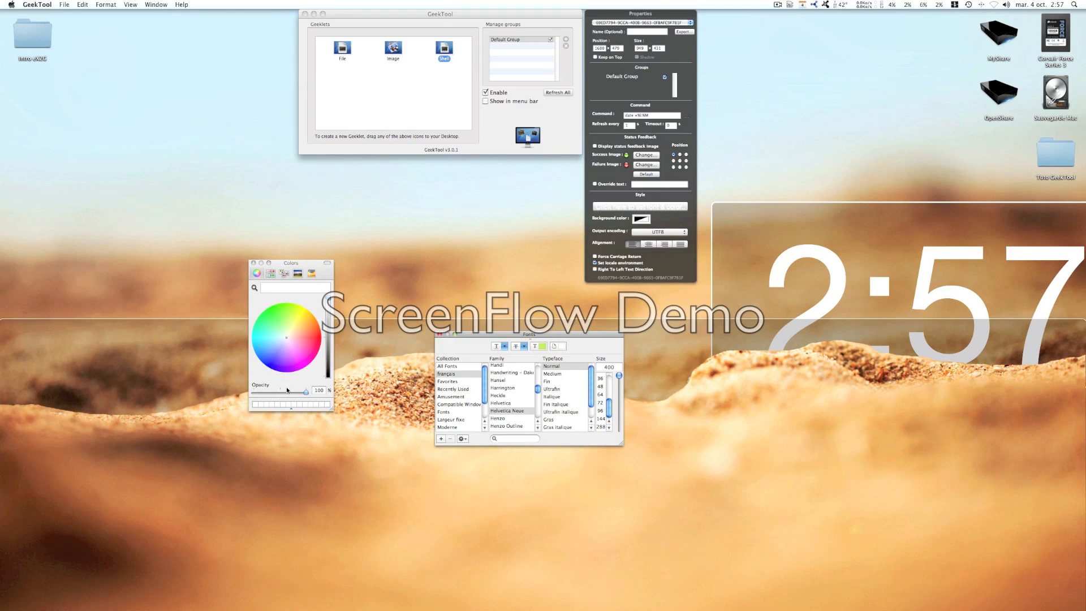
left_click_drag(304, 393, 279, 393)
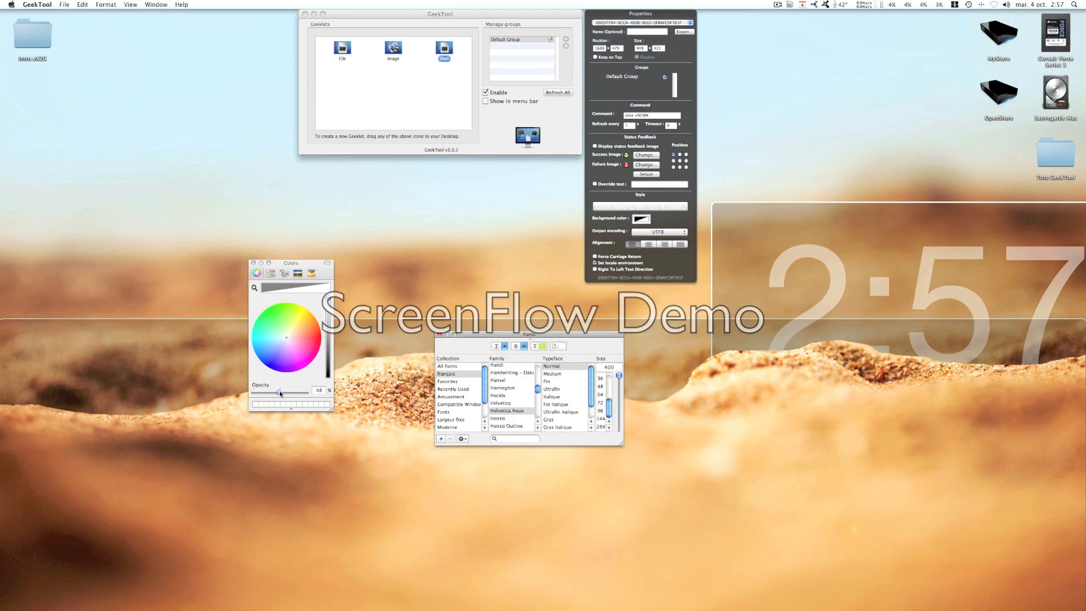
left_click_drag(280, 393, 301, 391)
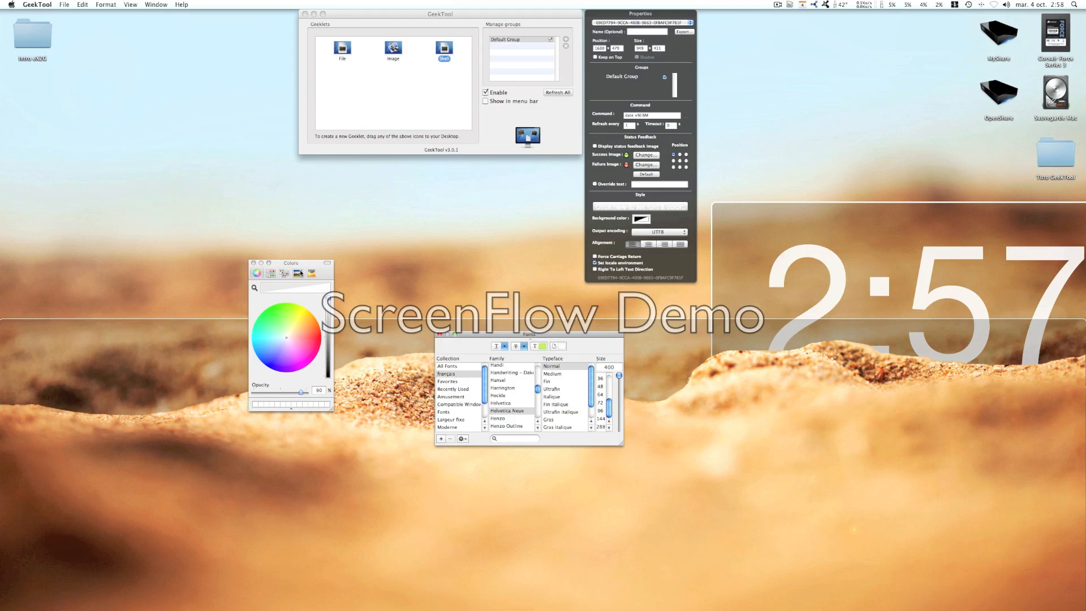
Try a darker mauve tint on the clock text, restore white at 100% opacity, and close the color and font windows.
left_click_drag(286, 340, 276, 371)
left_click_drag(328, 322, 328, 342)
left_click(280, 332)
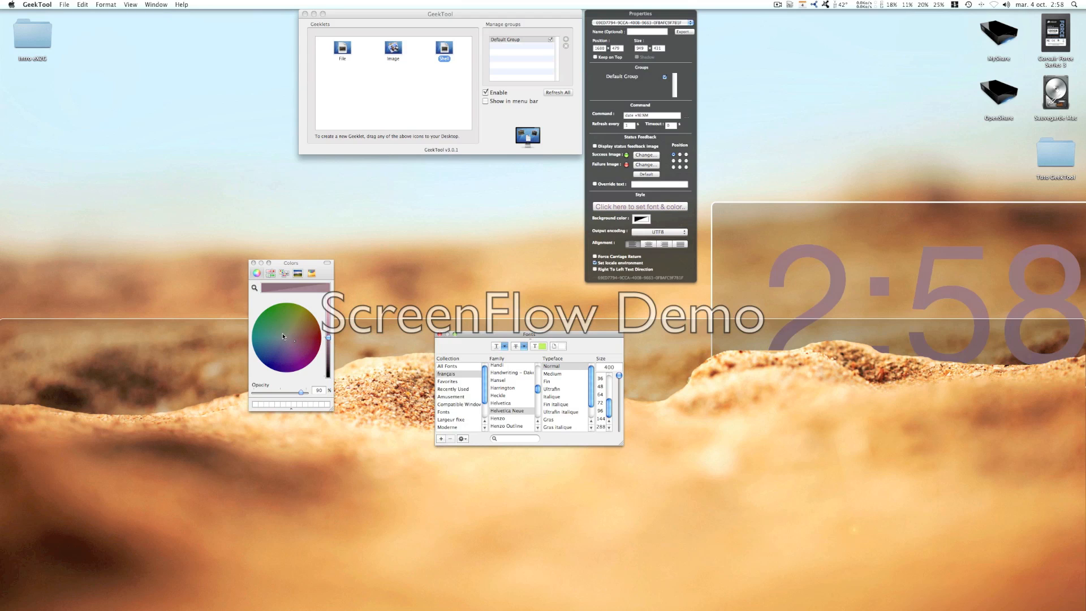
mouse_move(328, 338)
left_mouse_down()
mouse_move(329, 297)
mouse_move(288, 336)
left_mouse_up()
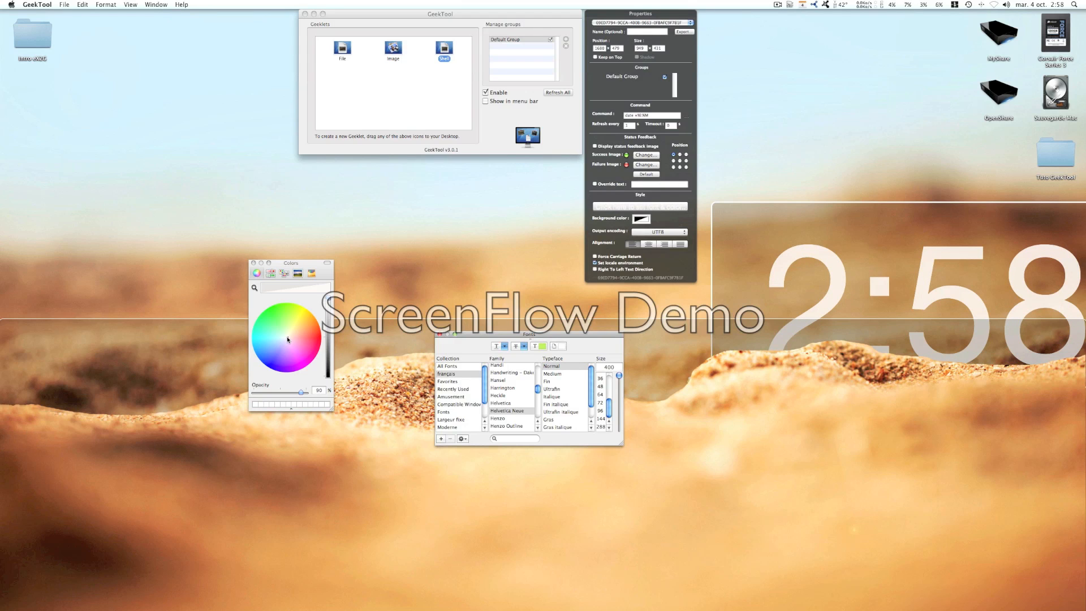
left_click(256, 406)
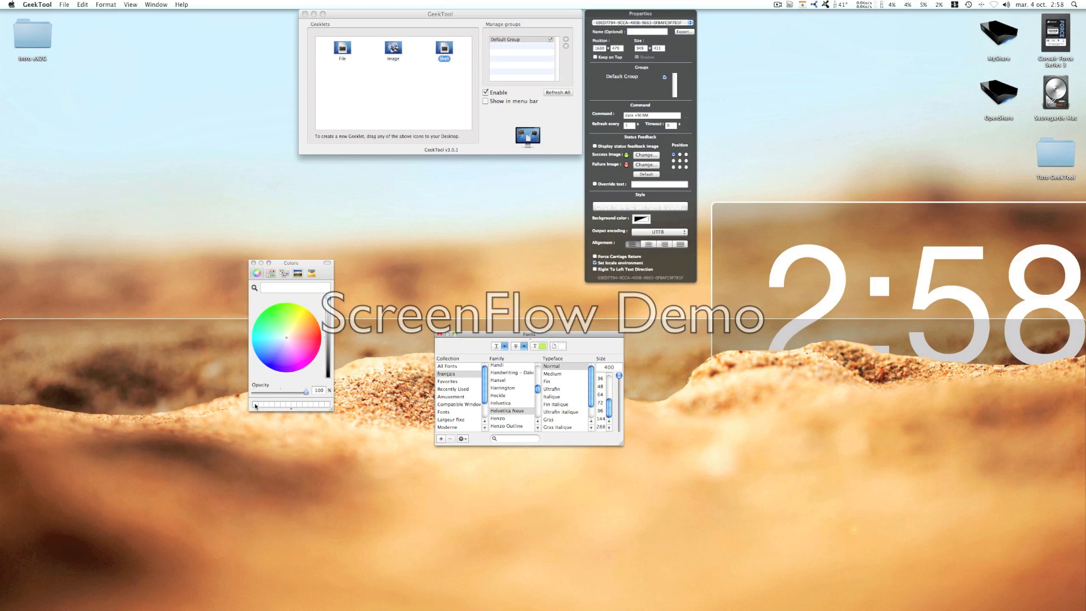
left_click(253, 263)
left_click(441, 338)
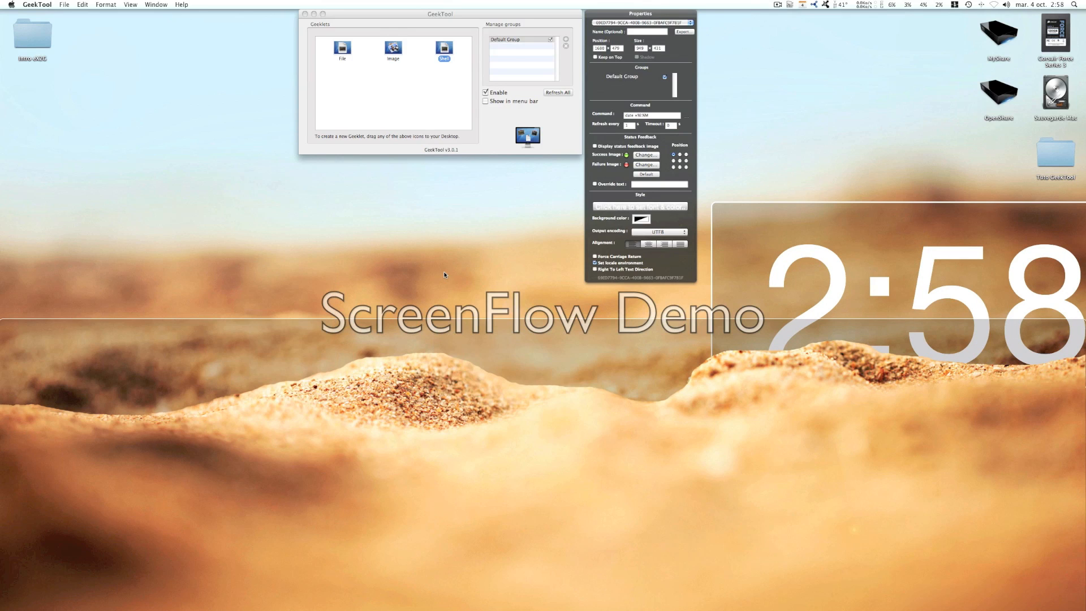
Add a shell geeklet in the desktop's left area that runs the command date +%d.
left_click(444, 273)
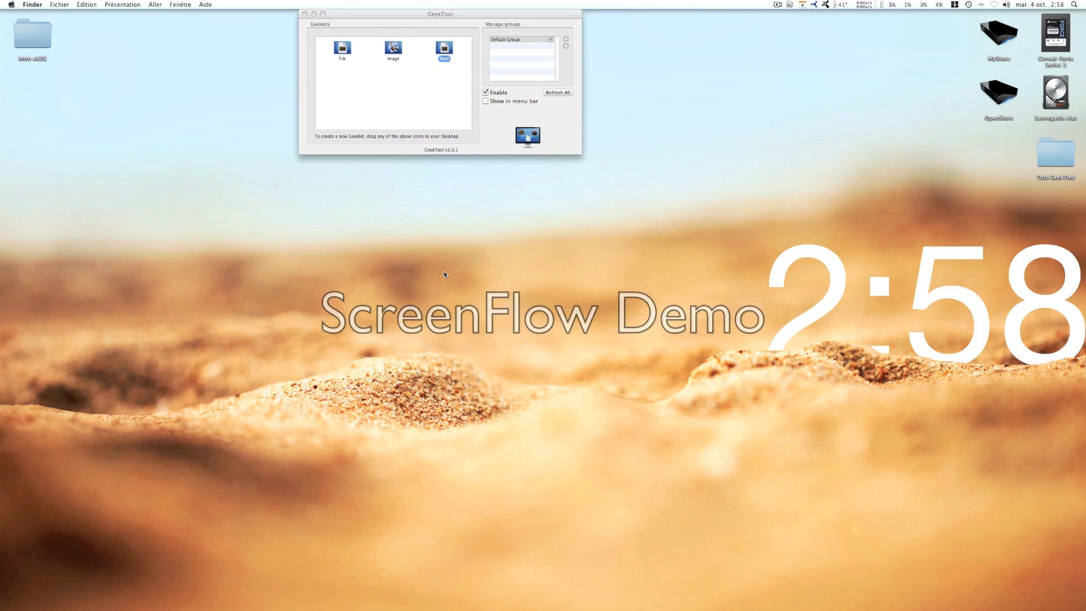
left_click_drag(444, 52, 205, 253)
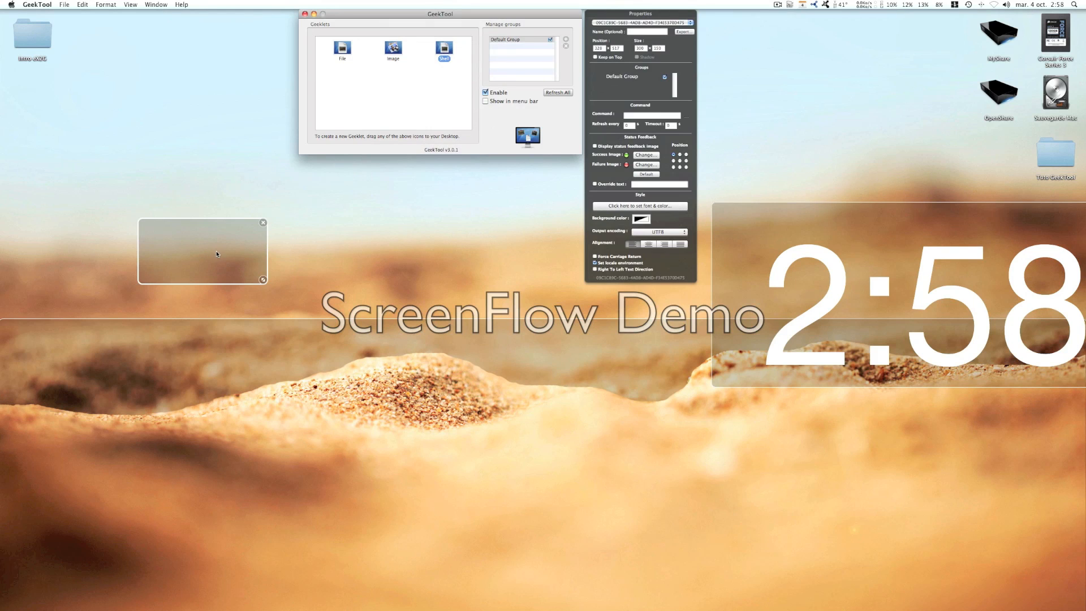
left_click(655, 117)
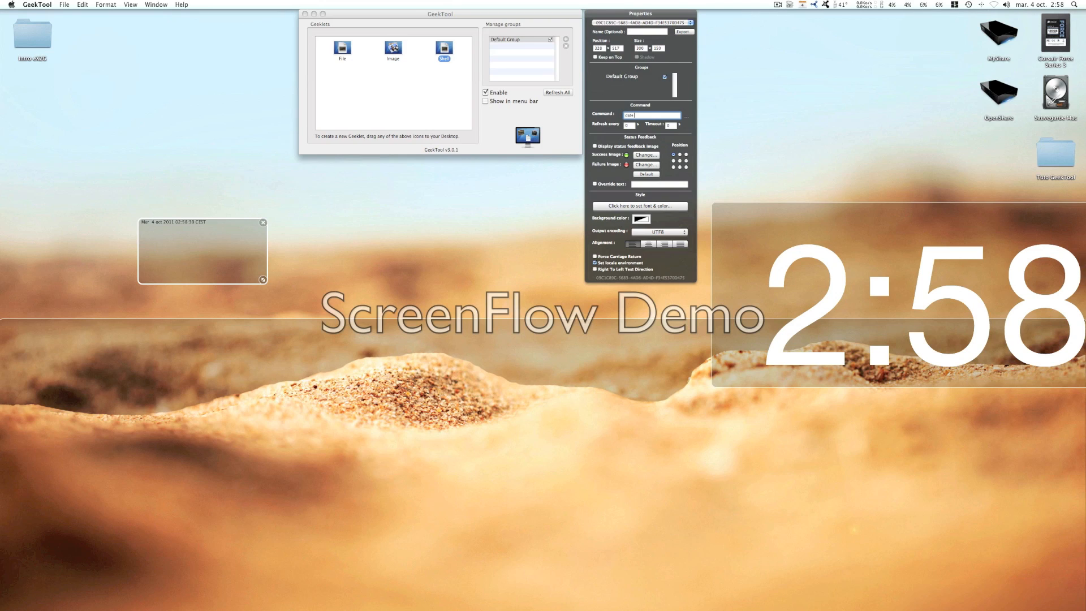
type("%d")
Set the day geeklet's font to Helvetica Neue in the Medium typeface.
left_click(659, 207)
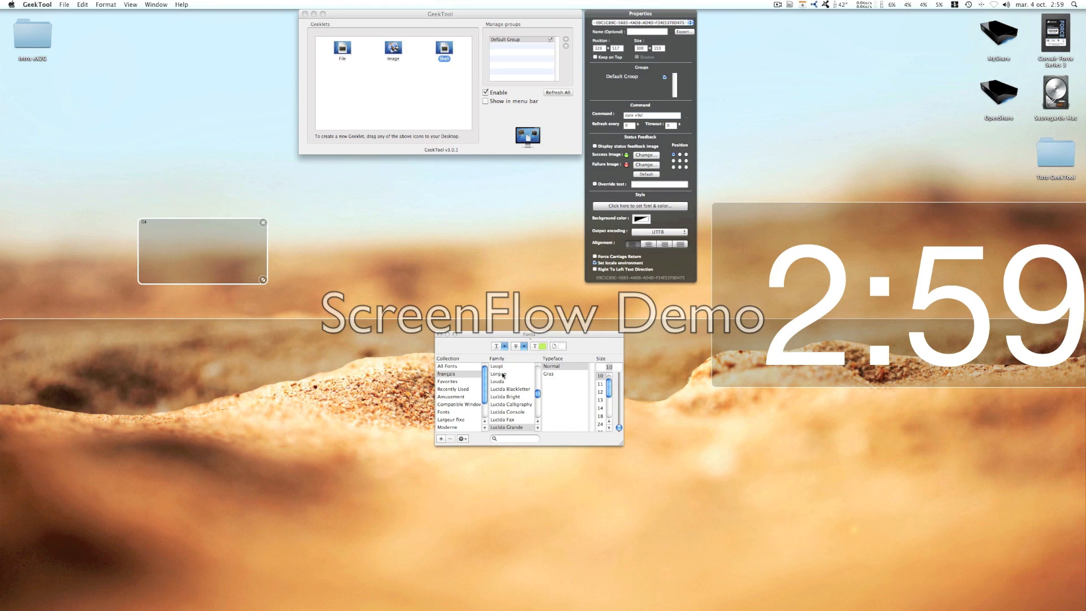
left_click(521, 398)
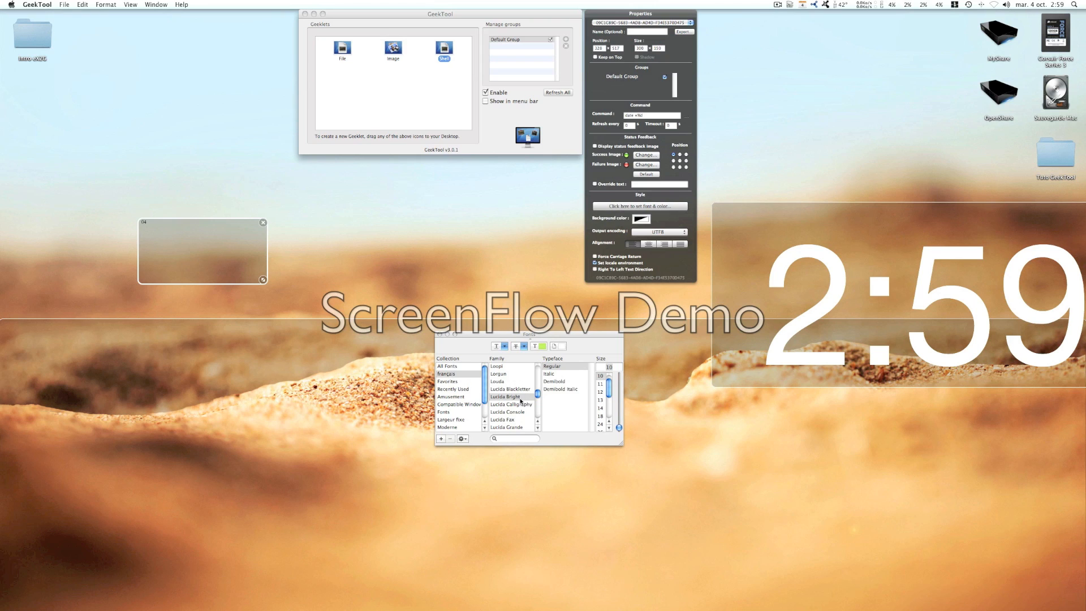
left_click_drag(537, 394, 539, 392)
left_click(510, 402)
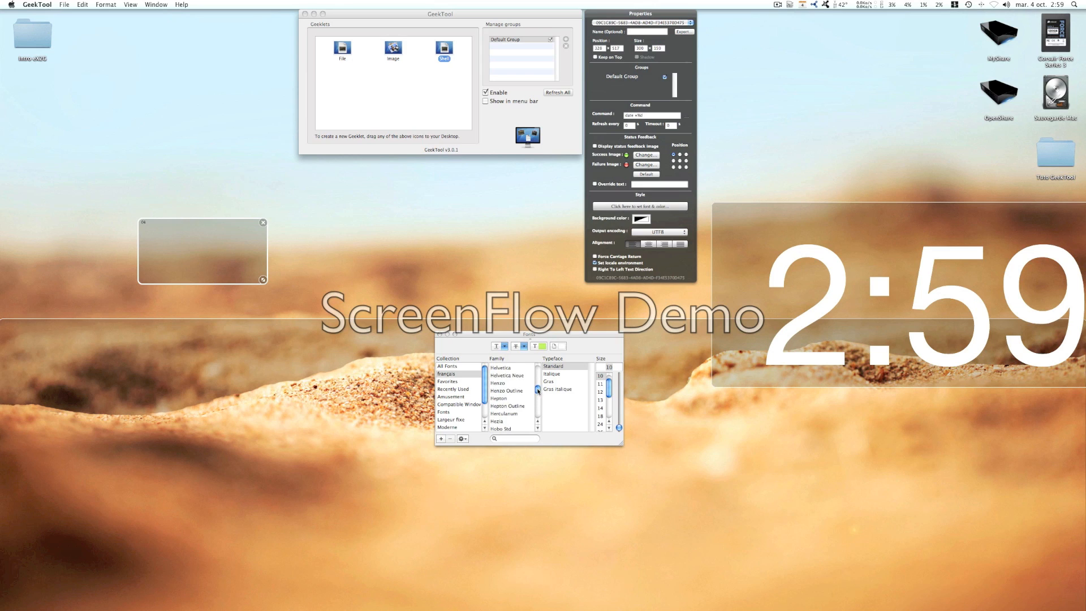
left_click(523, 376)
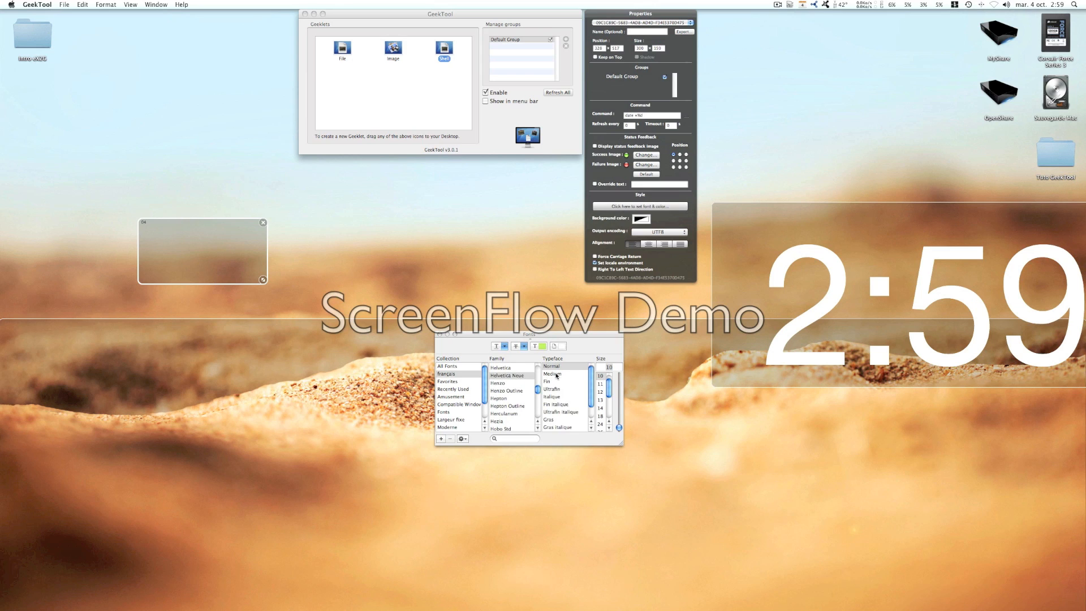
left_click(555, 375)
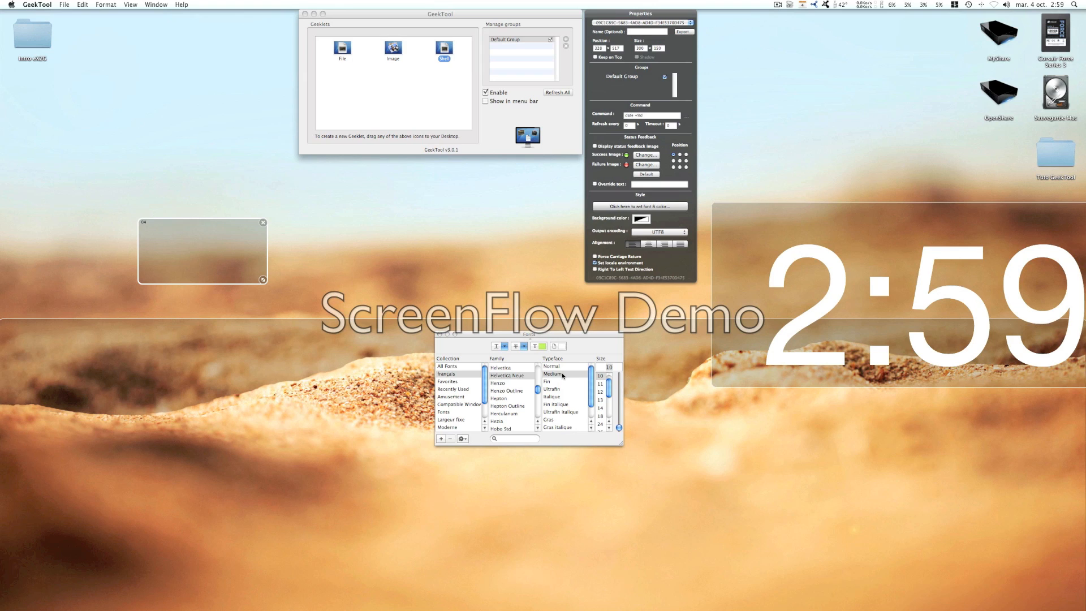
Set the day text's font size to 300 and its color to white.
double_click(609, 366)
type("6300")
key("BackSpace")
key("BackSpace")
key("BackSpace")
key("BackSpace")
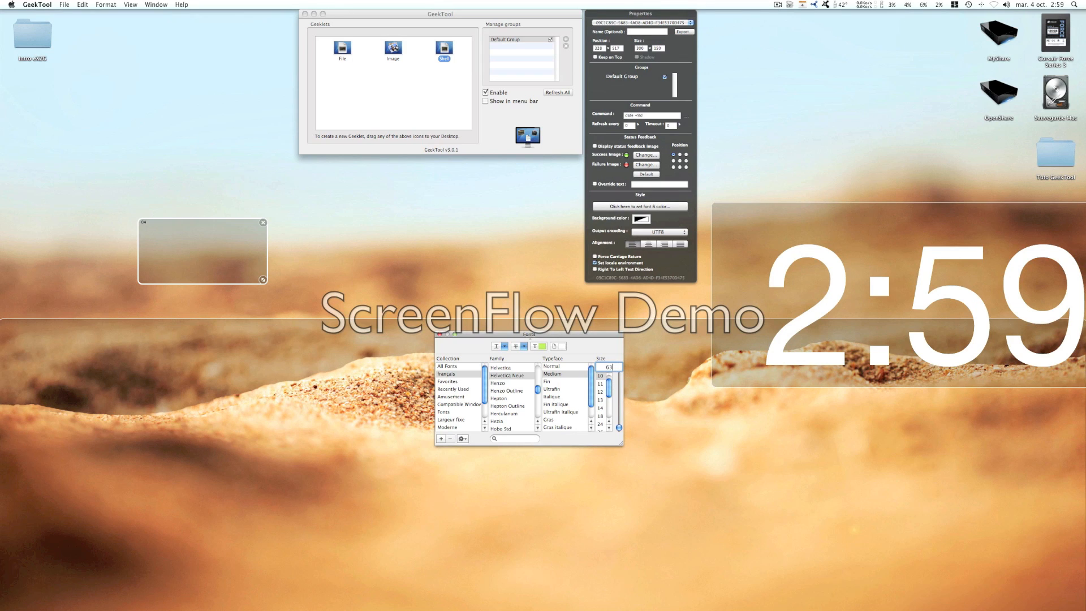
type("300")
key("Return")
left_click(541, 346)
left_click_drag(327, 365, 327, 297)
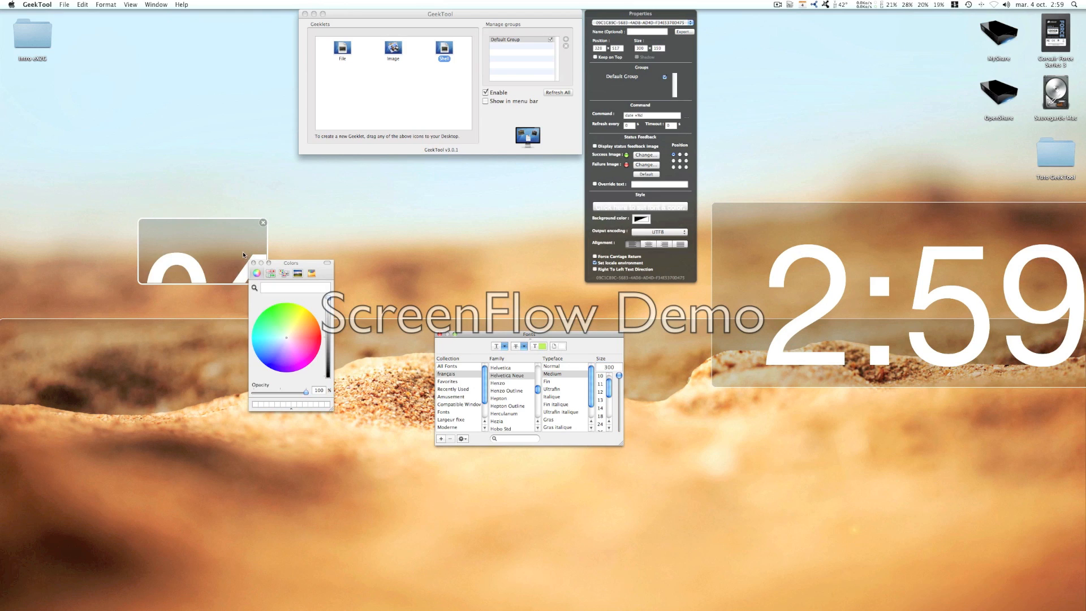
Enlarge the day geeklet to fit its number and place it over the dunes' edge at the far left of the desktop.
left_click_drag(290, 263, 394, 257)
left_click_drag(264, 282, 298, 388)
left_click_drag(264, 315, 149, 388)
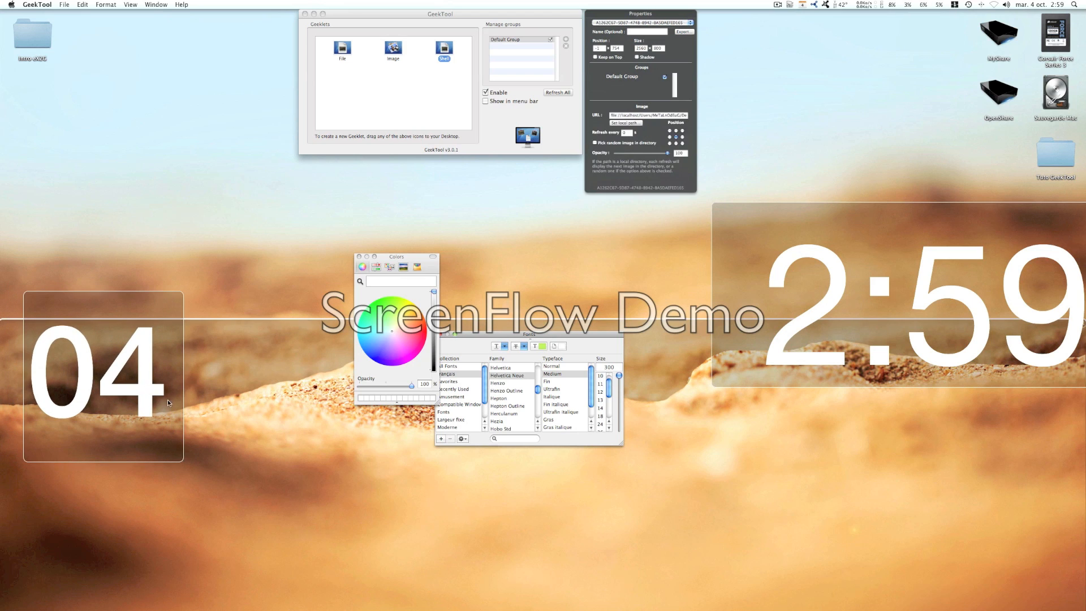
Send the day geeklet and the clock geeklet to the back, behind the dunes image.
right_click(135, 390)
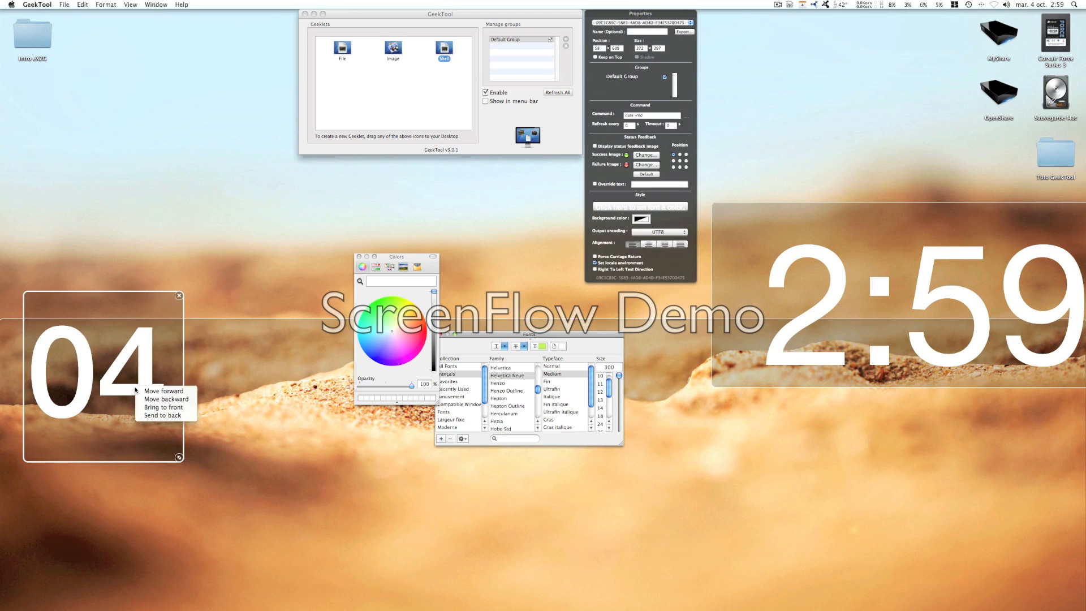
left_click(167, 415)
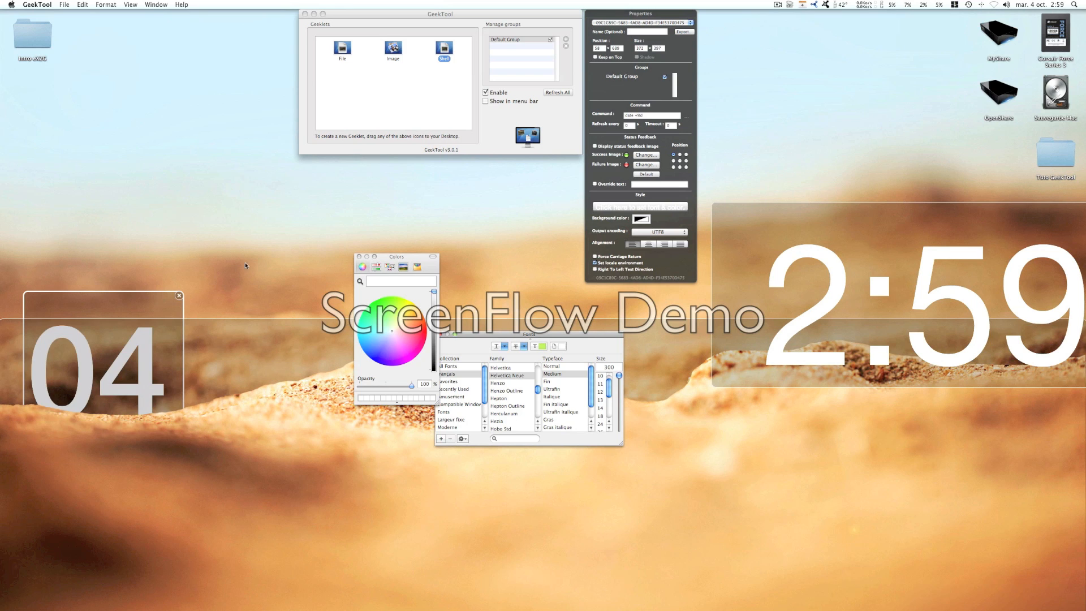
left_click(246, 228)
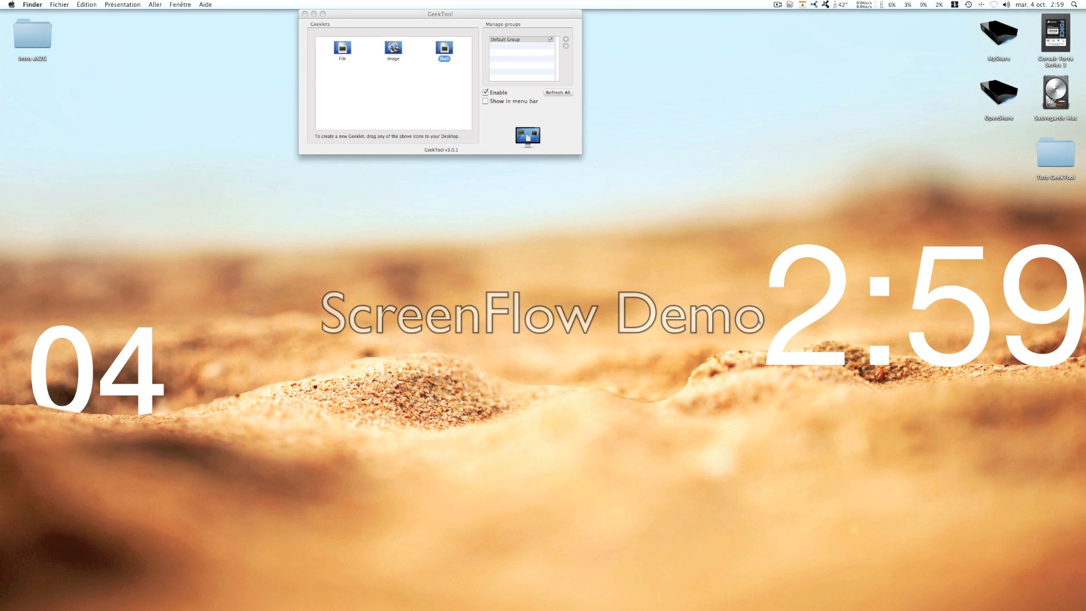
left_click(449, 51)
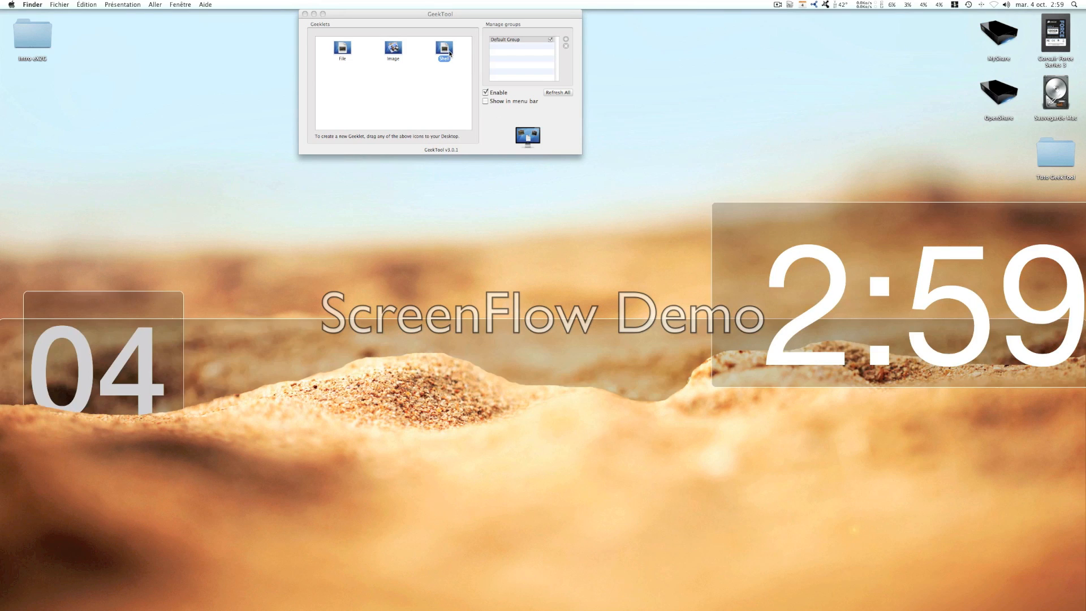
right_click(867, 282)
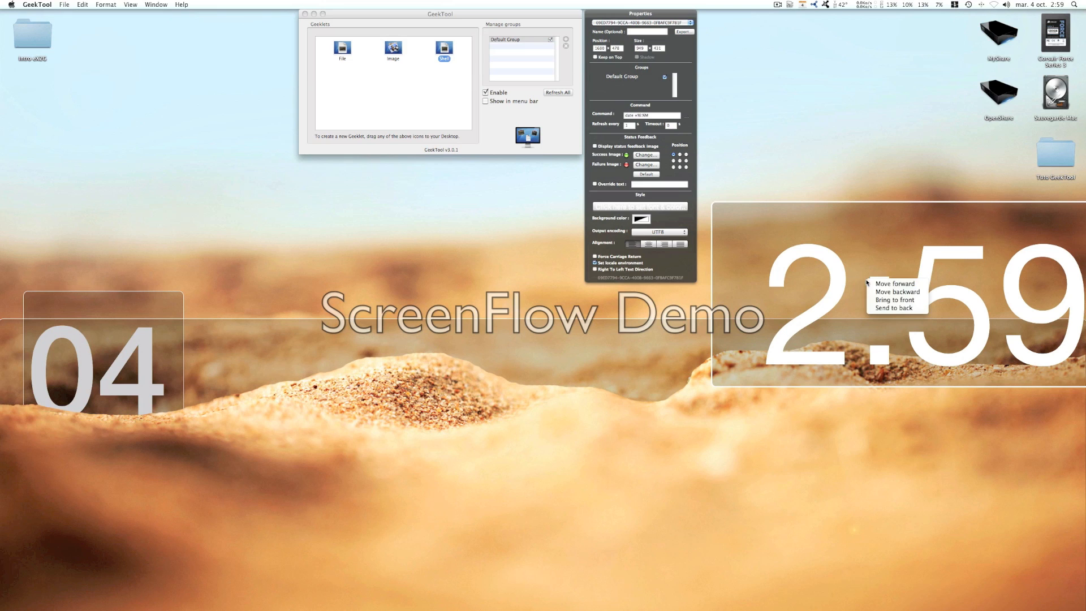
left_click(887, 308)
left_click(520, 270)
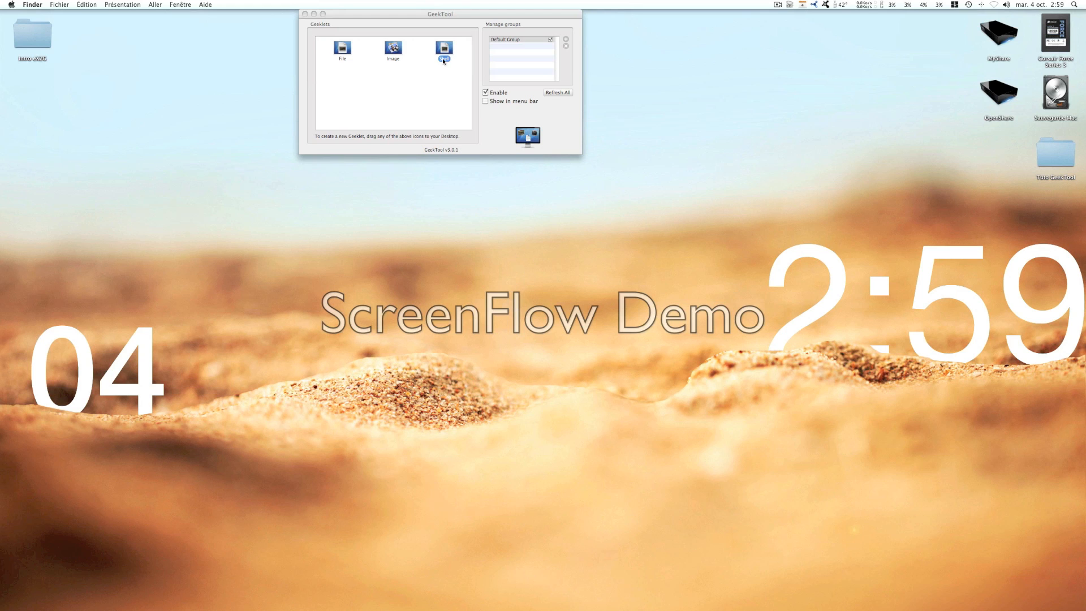
Add another shell geeklet running date +%B with a refresh interval of 1 second.
left_click_drag(447, 48, 426, 204)
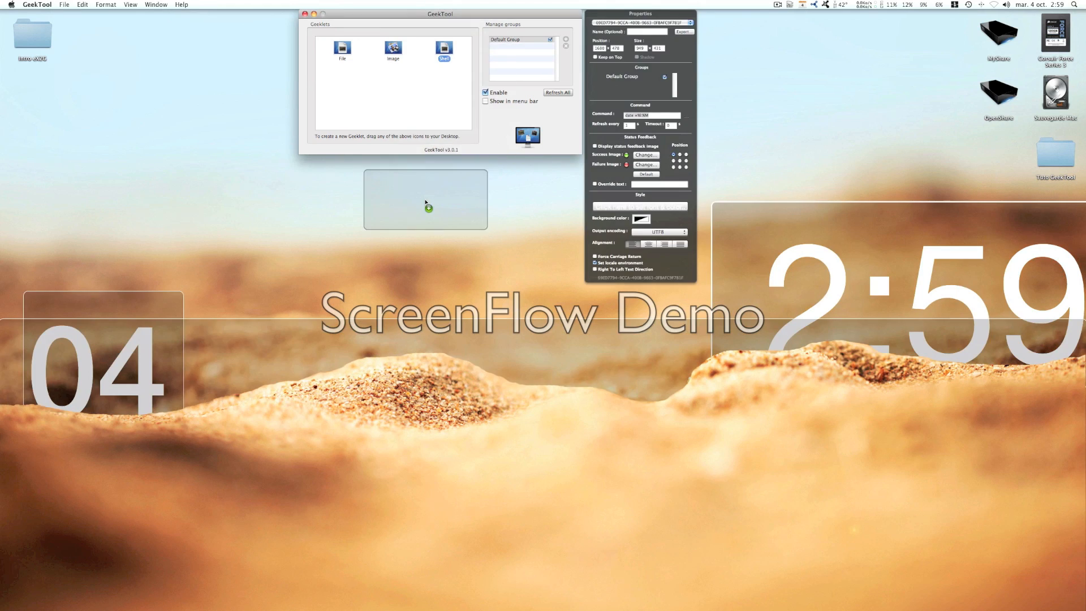
left_click(638, 116)
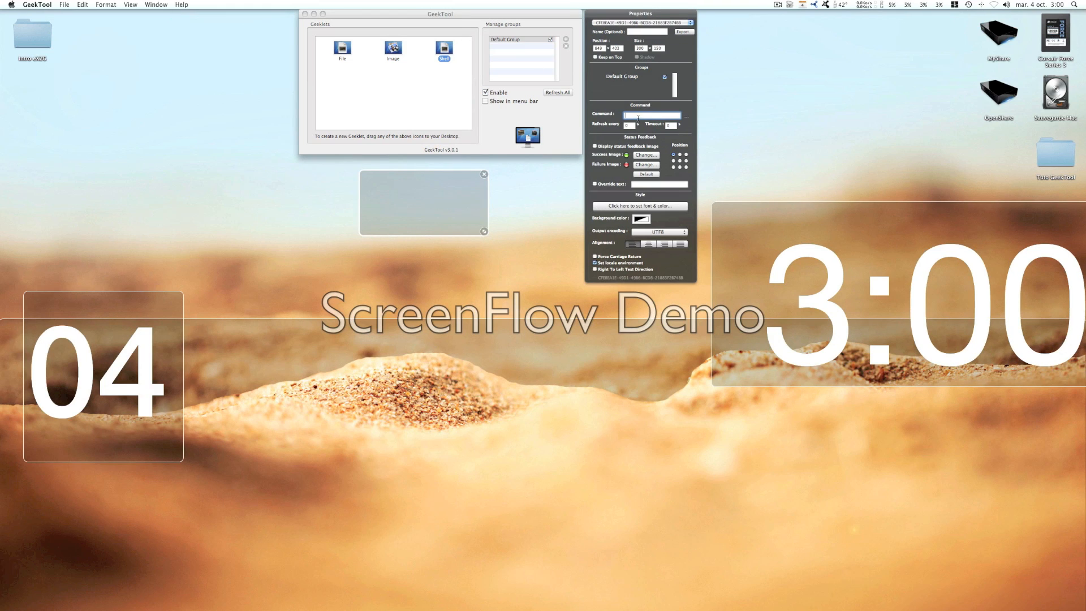
type("date")
key("Return")
left_click(633, 125)
type("1")
left_click(641, 116)
type("+%B")
Set the month geeklet's font to Helvetica Neue in the Medium typeface.
left_click(668, 207)
left_click_drag(537, 397, 537, 392)
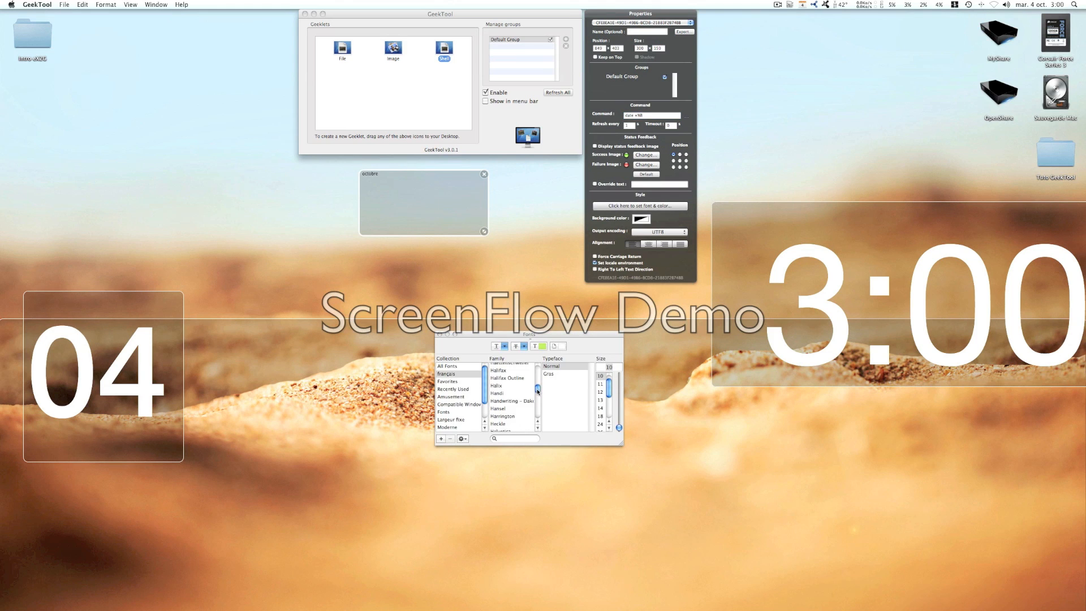
left_click(538, 428)
left_click(538, 428)
left_click(507, 416)
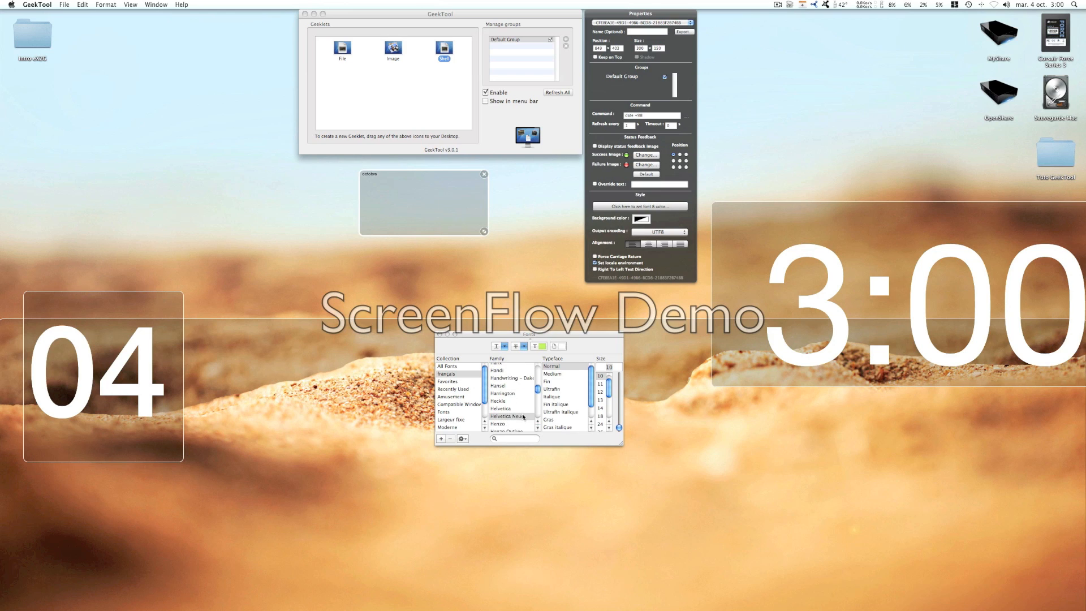
left_click(561, 374)
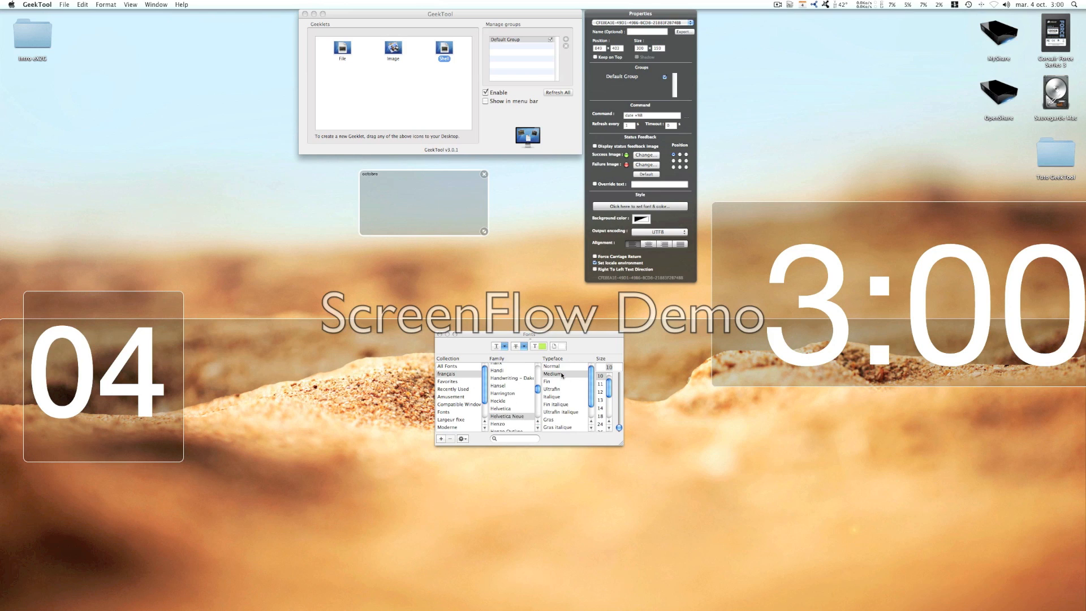
Set the month text's font size to 300 and its color to white.
left_click(615, 367)
type("300")
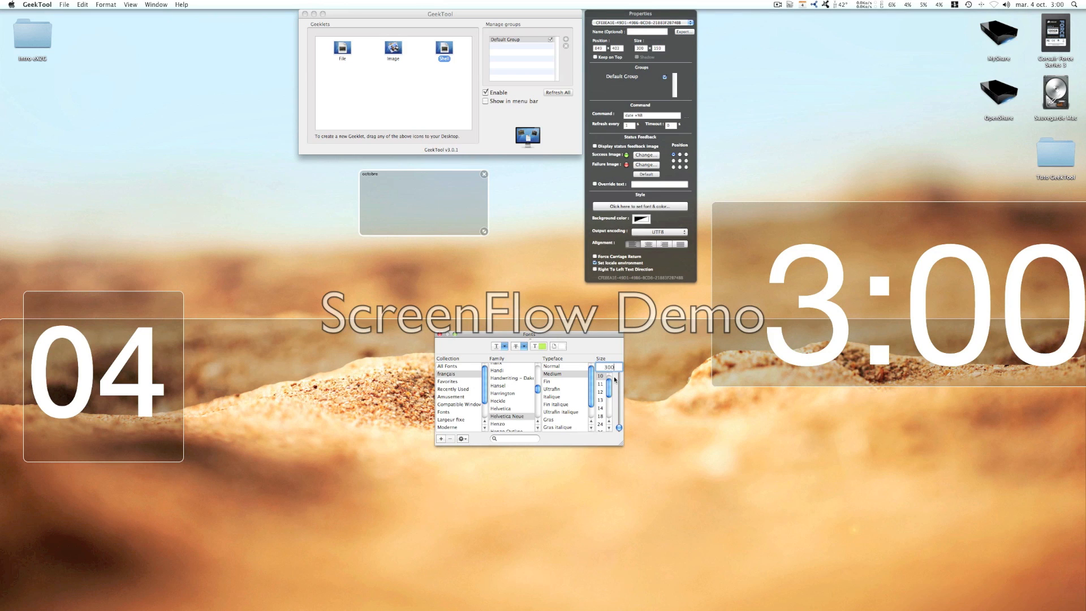
left_click(541, 347)
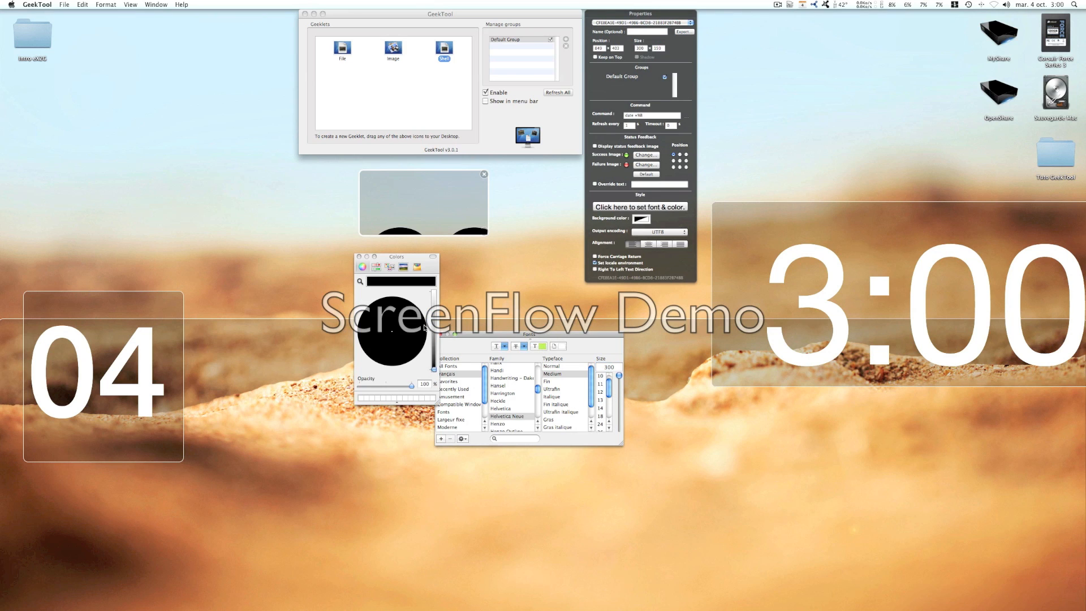
left_click_drag(434, 369, 434, 292)
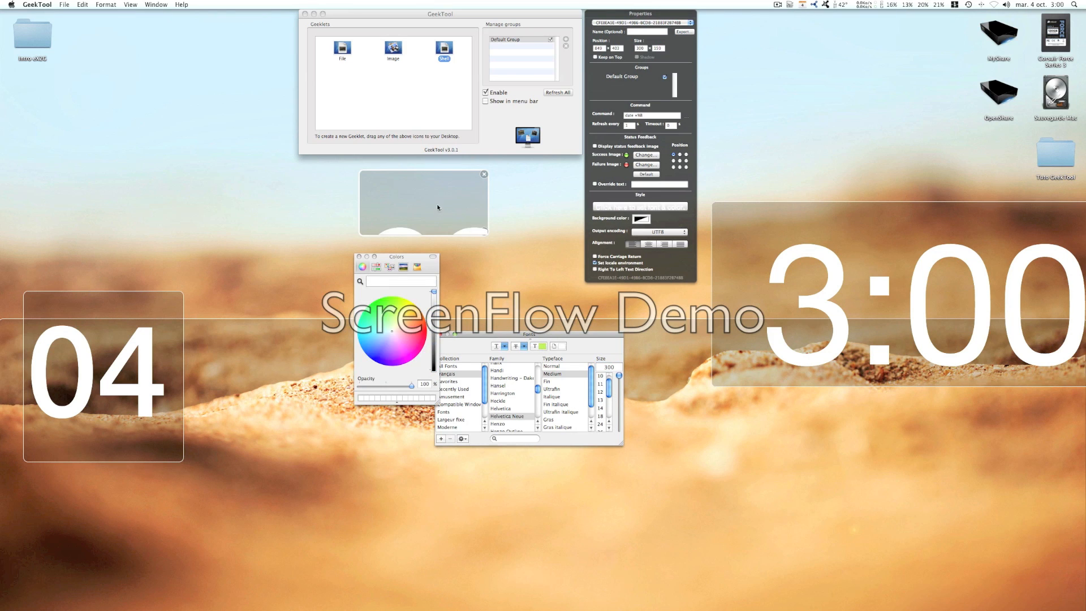
Enlarge the month geeklet to fit the whole word and restyle its text to size 200 in the Fin typeface.
left_click_drag(478, 233, 651, 370)
left_click(614, 367)
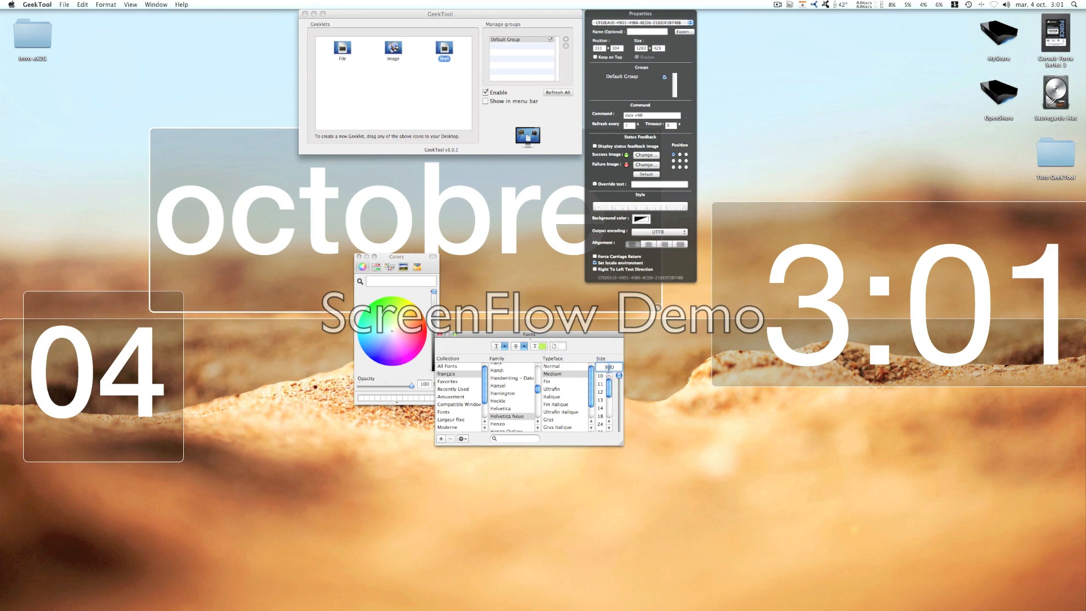
key("BackSpace")
type("2")
left_click(563, 382)
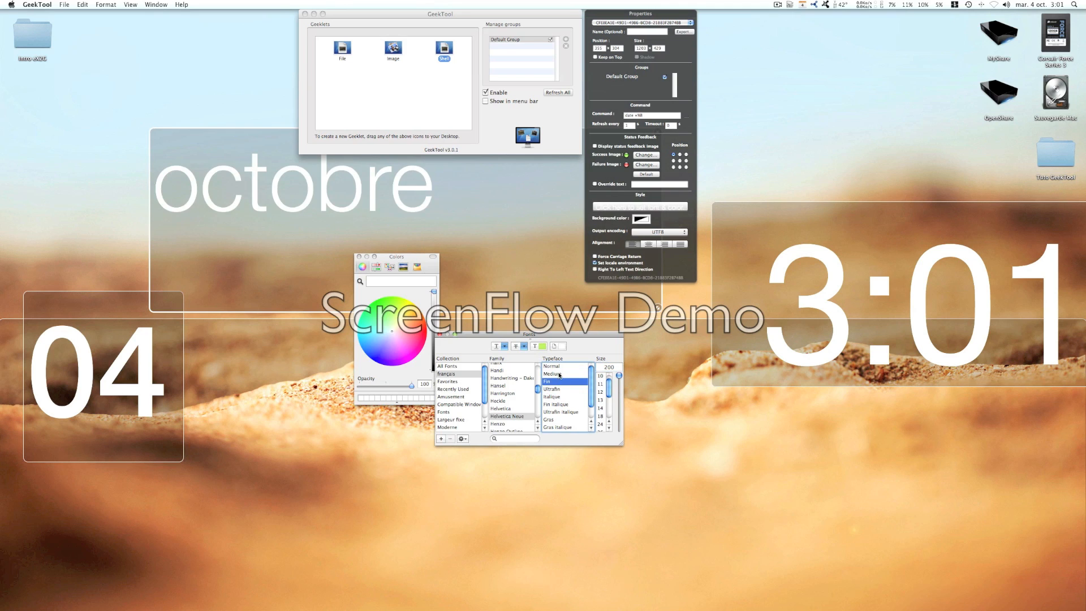
Place the month geeklet just right of the day number over the dune crest, and close the font and color windows.
left_click_drag(520, 288, 559, 456)
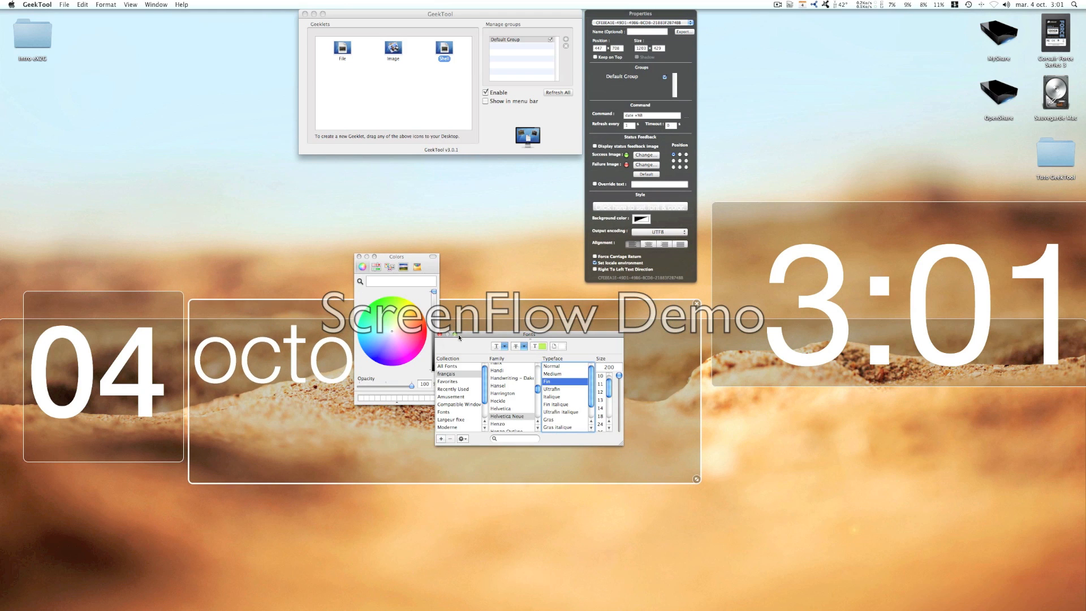
left_click(440, 335)
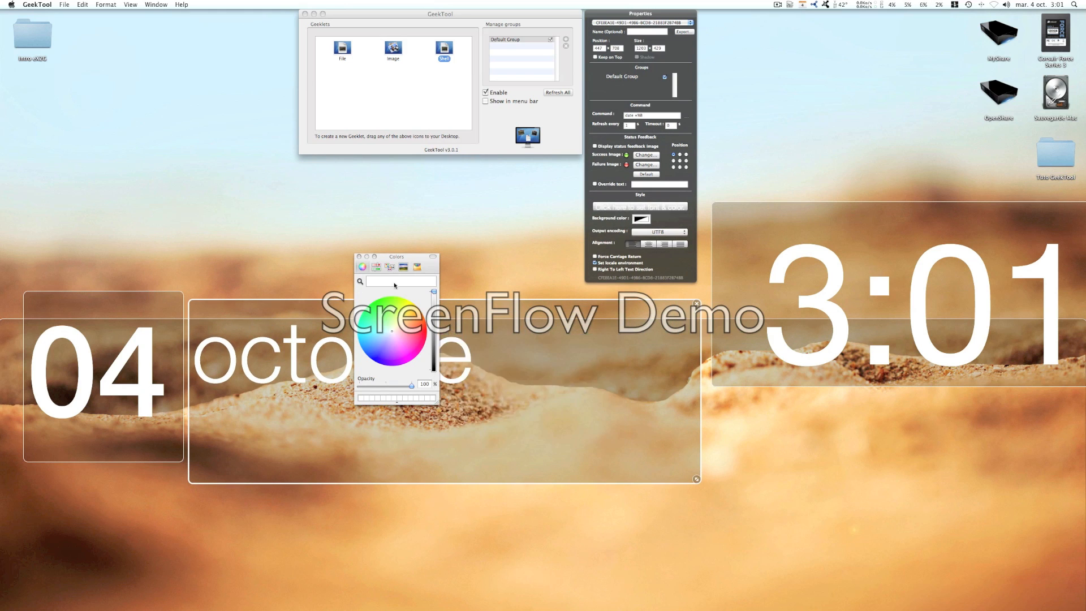
left_click(359, 256)
mouse_move(373, 369)
left_mouse_down()
mouse_move(415, 370)
mouse_move(372, 392)
mouse_move(370, 334)
mouse_move(369, 356)
mouse_move(199, 365)
mouse_move(367, 366)
left_mouse_up()
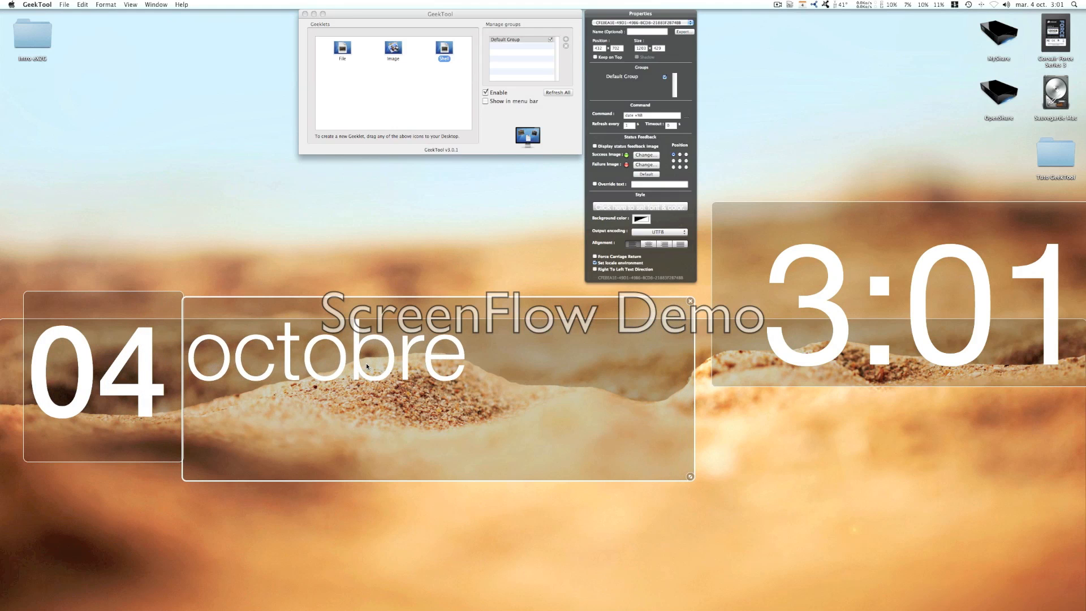
Send the month, day and clock geeklets behind the dunes image, and select Default Group in the group list.
right_click(367, 365)
left_click(383, 394)
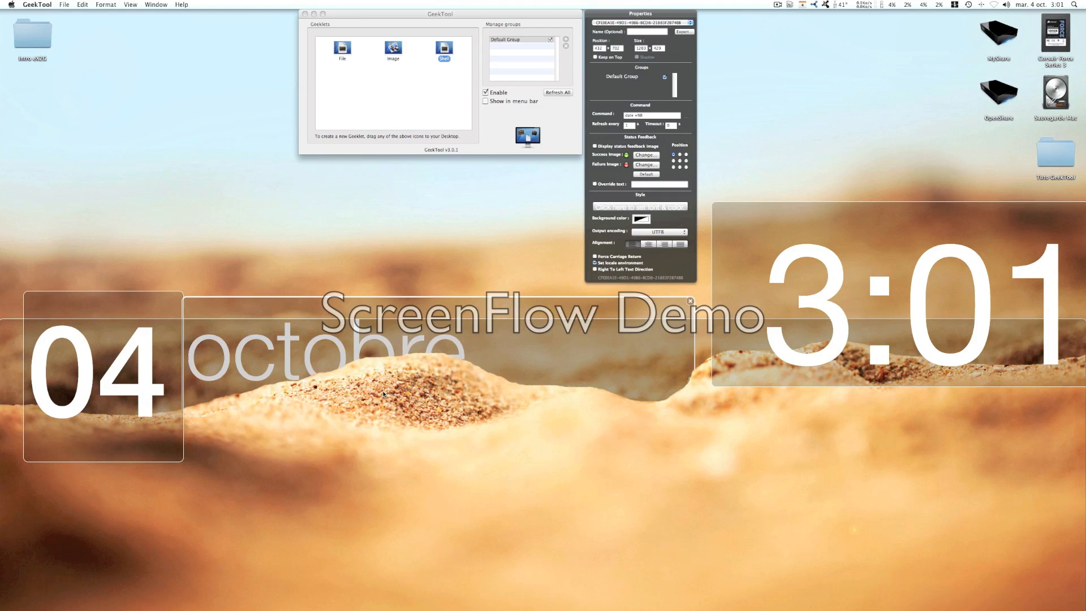
right_click(131, 396)
left_click(148, 418)
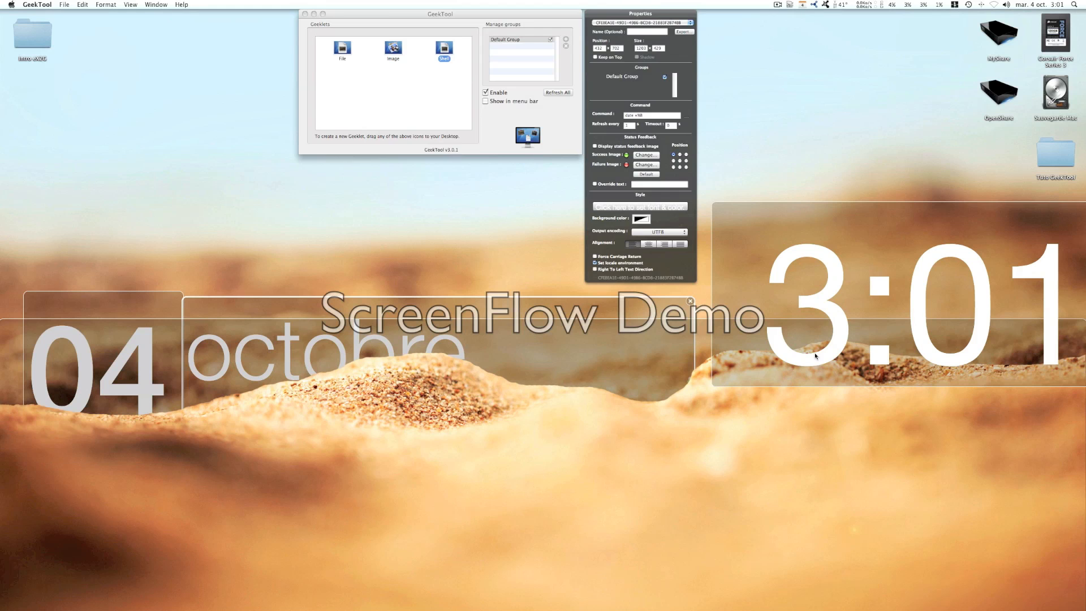
right_click(836, 349)
left_click(853, 378)
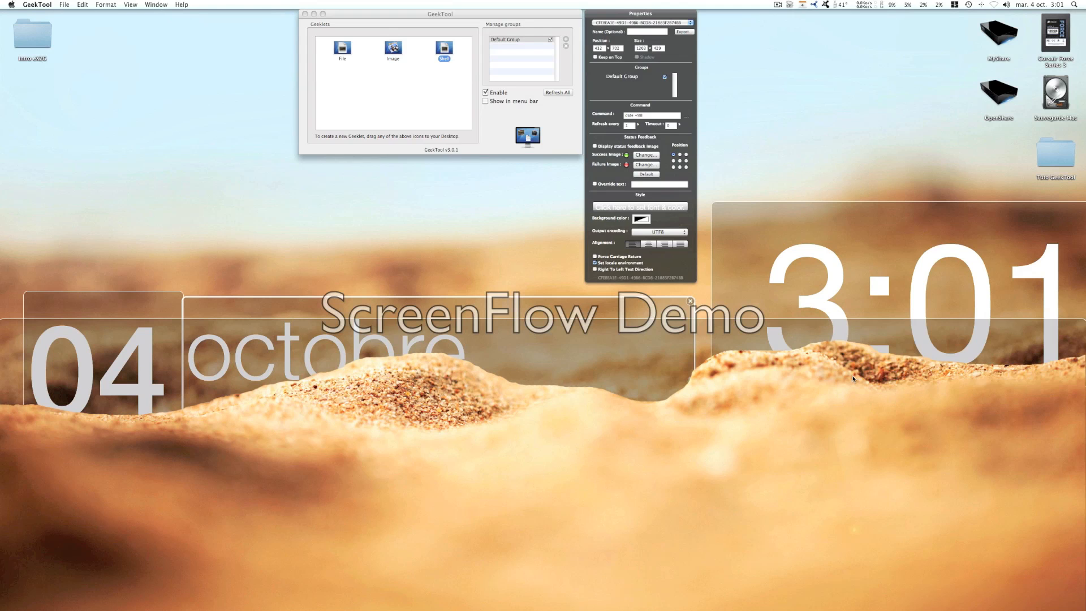
left_click(441, 240)
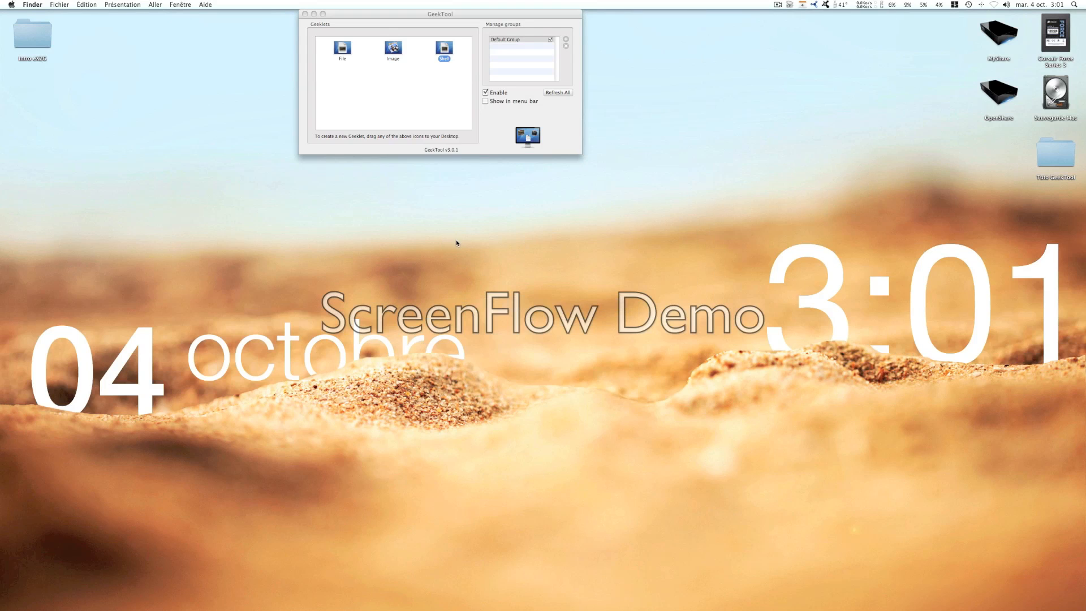
left_click(503, 40)
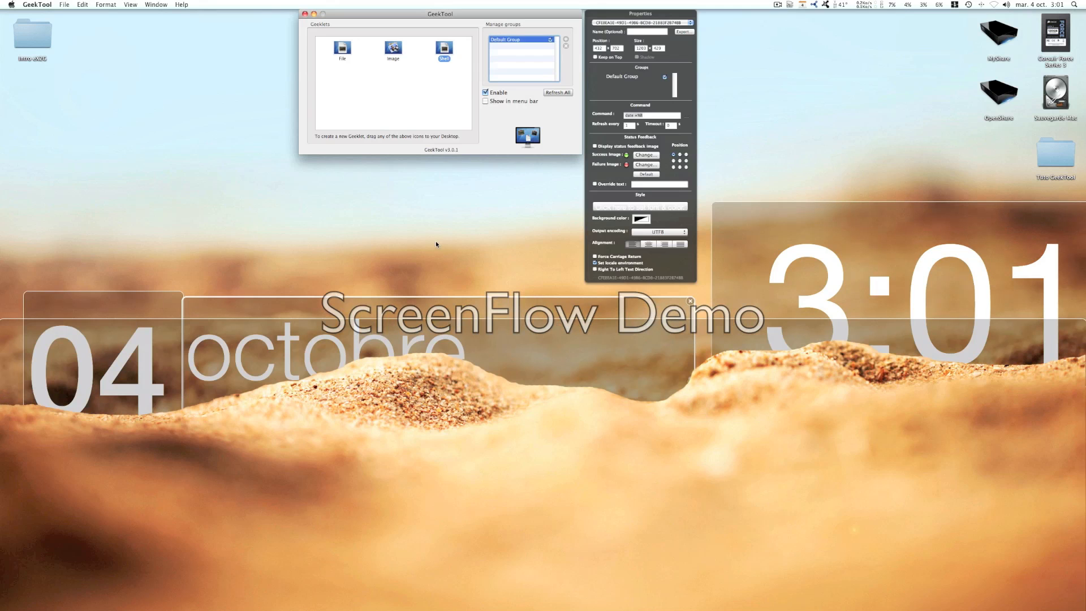
Move the month geeklet slightly up and away from the day number, and reselect Default Group in the group list.
left_click_drag(363, 309, 378, 286)
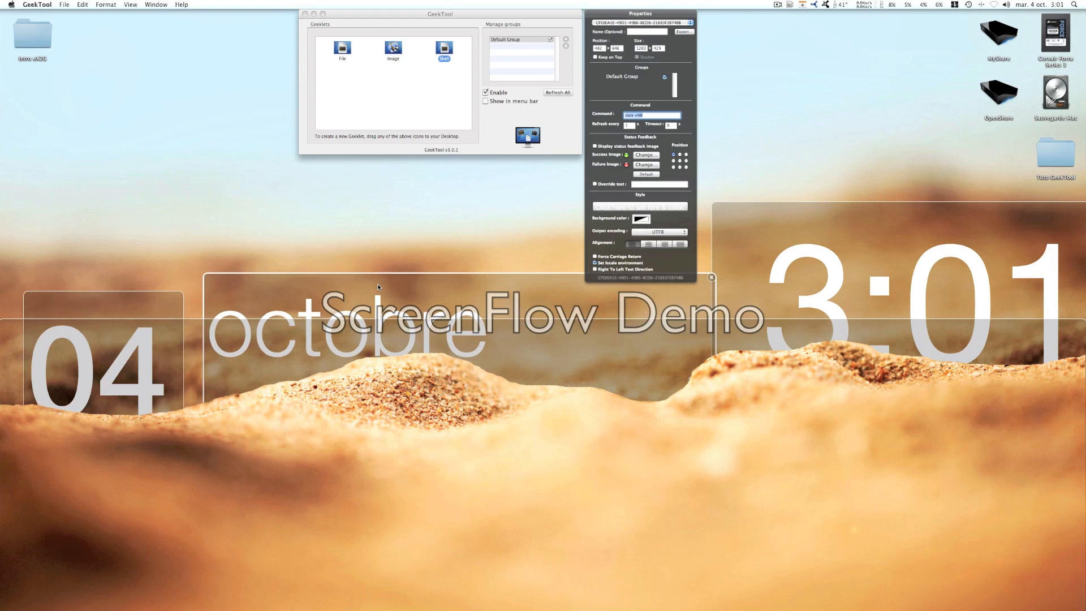
left_click(401, 253)
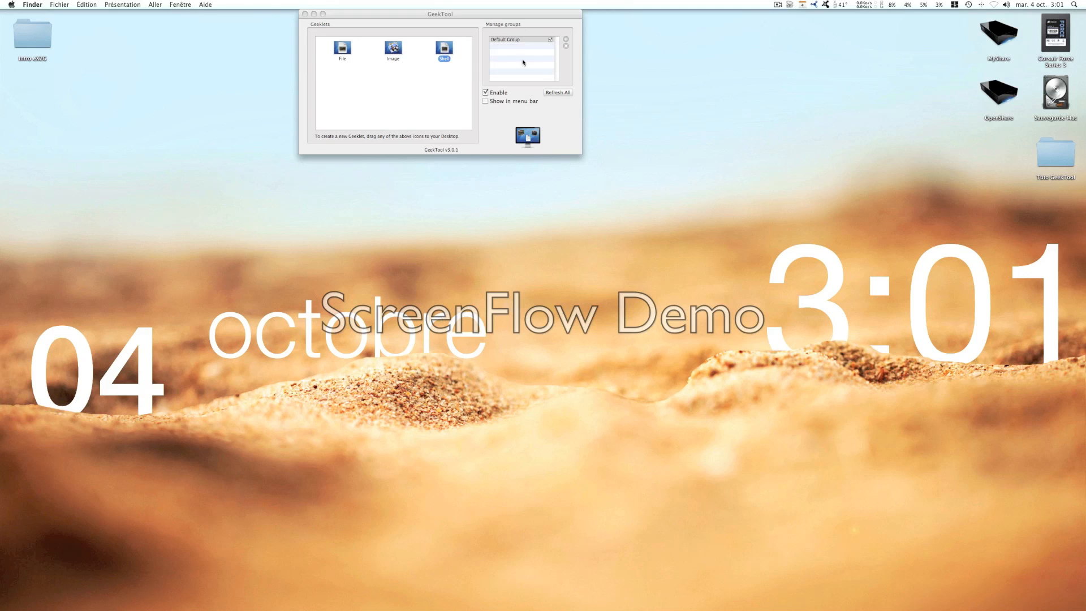
left_click(516, 39)
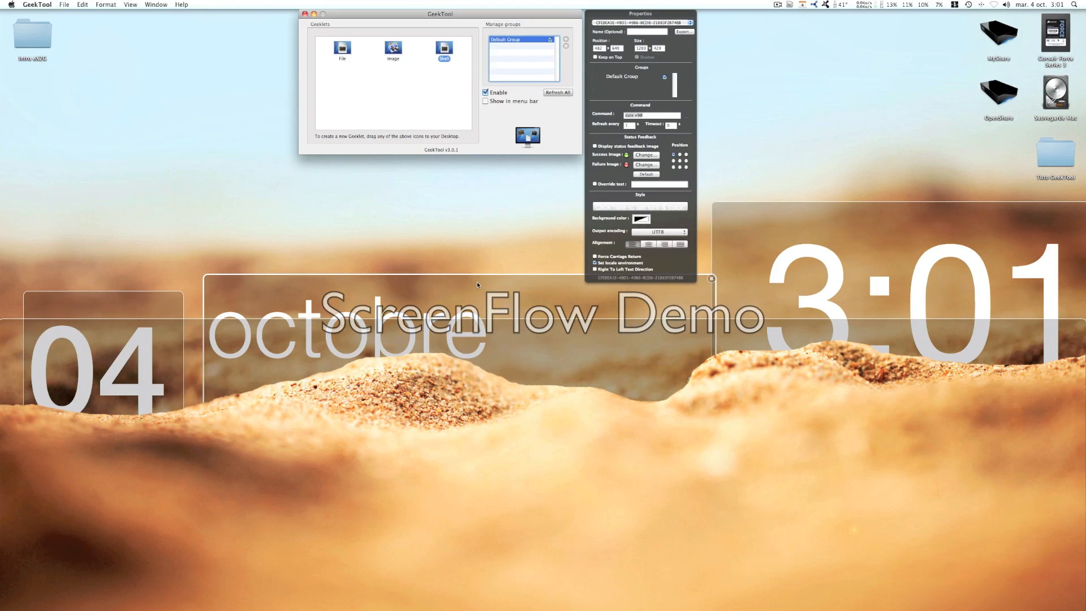
Try another refresh interval on the day geeklet, restore it to 1 second, and deselect the geeklet.
left_click(636, 116)
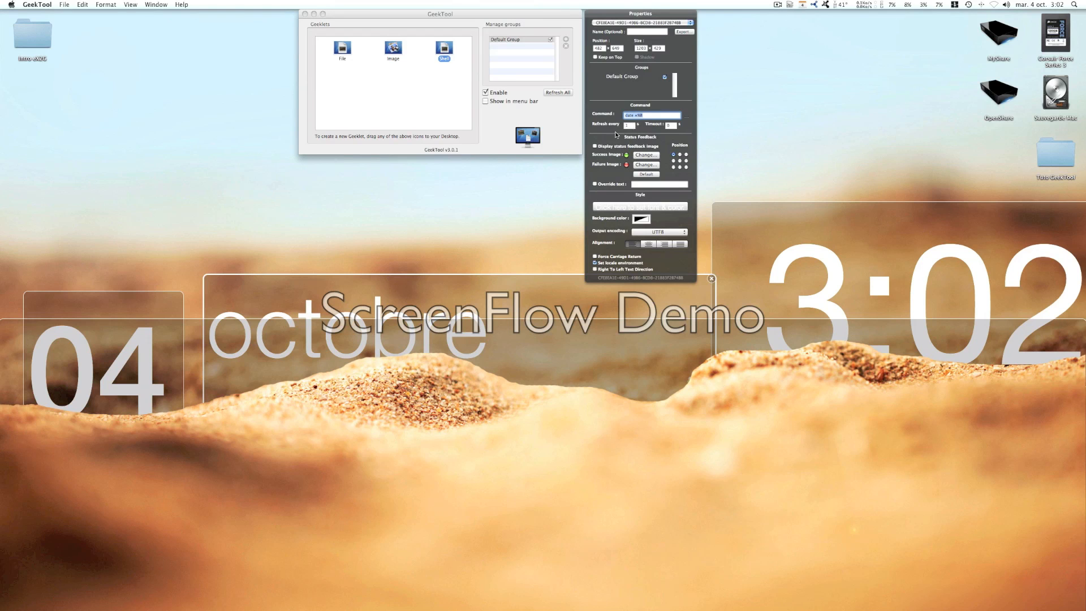
left_click(153, 310)
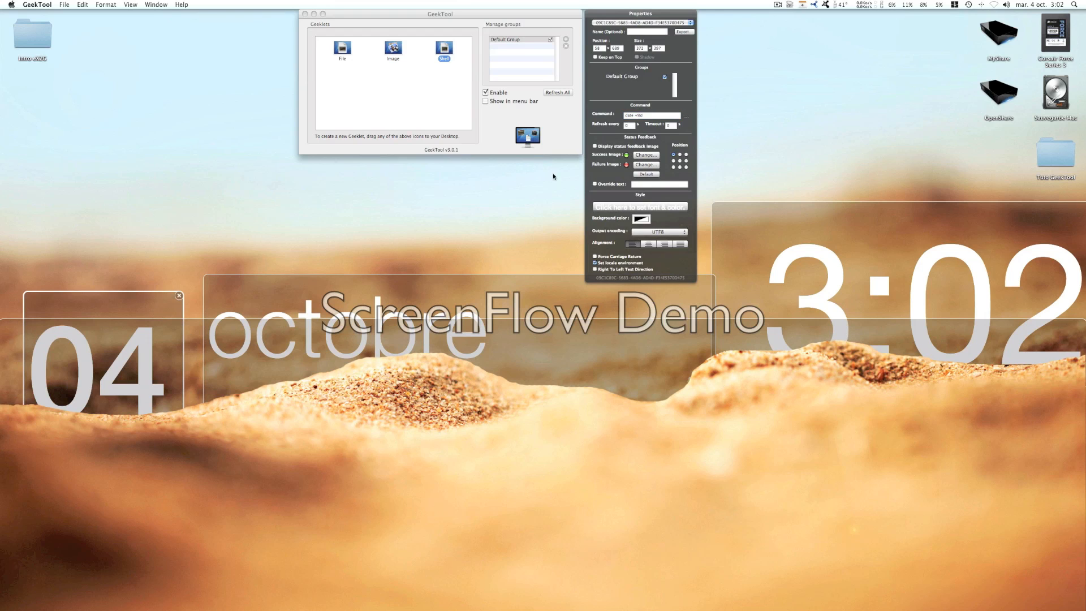
left_click(631, 126)
type("6")
type("1")
left_click(552, 246)
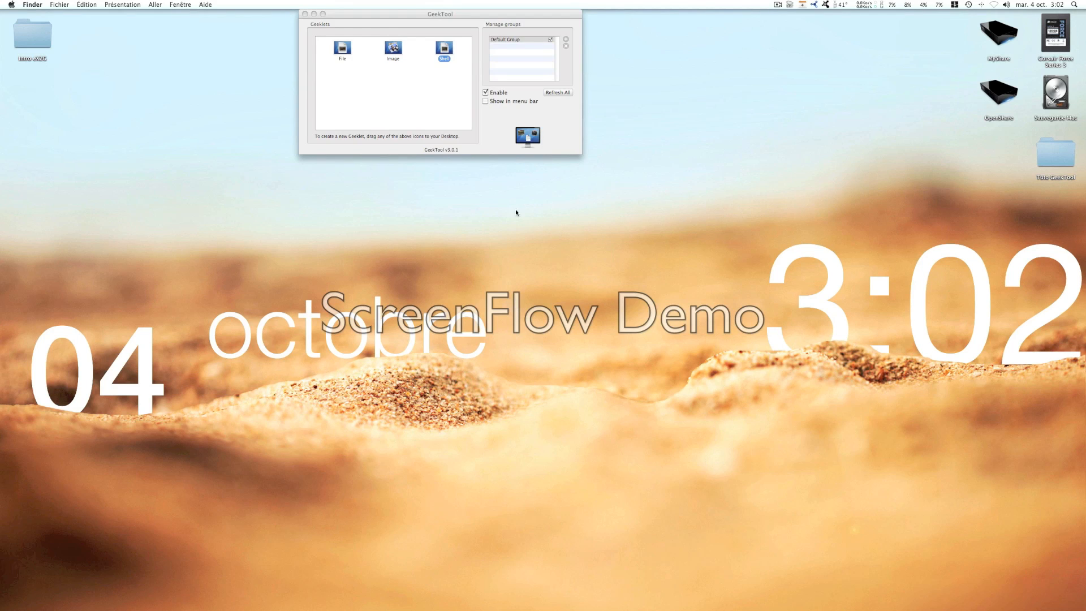
Switch to the App Store, search for geektool, view the GeekTool page, and close the store.
left_click(12, 5)
left_click(34, 31)
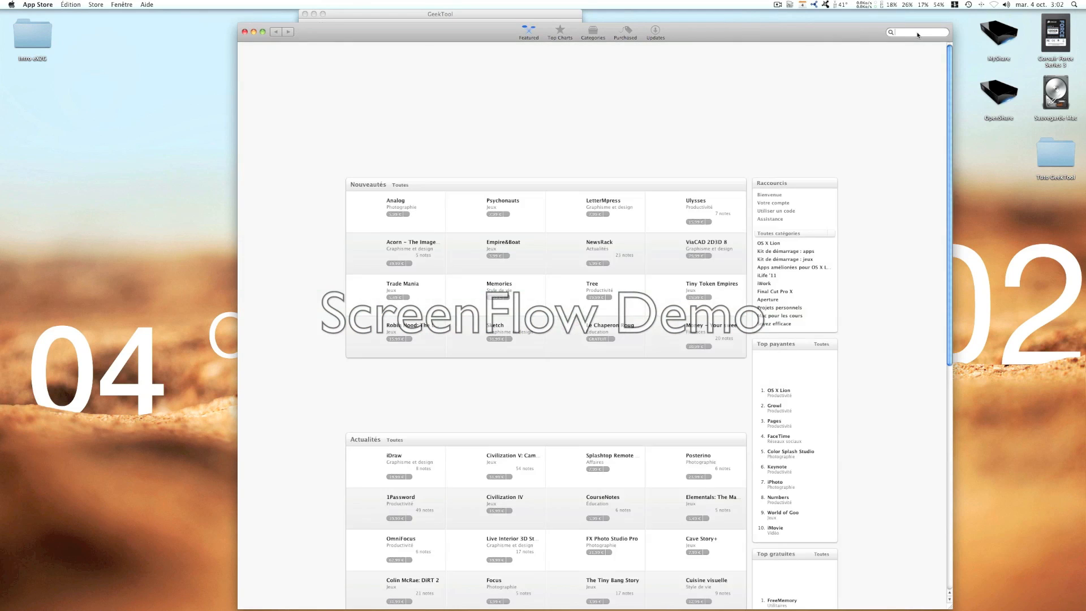
left_click(918, 34)
type("geekt")
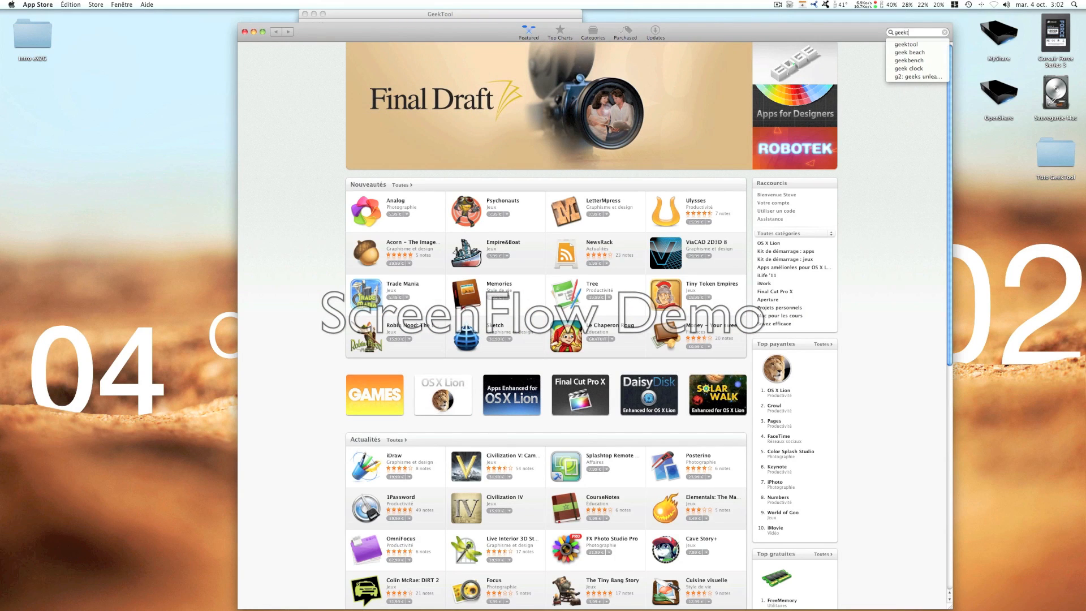
type("ool")
key("Return")
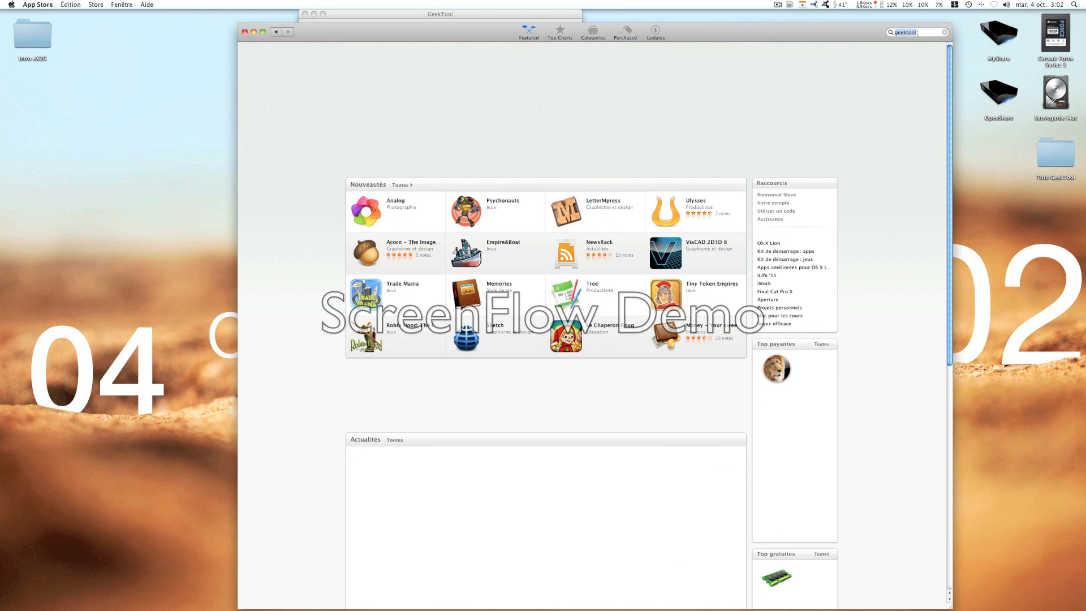
left_click(402, 73)
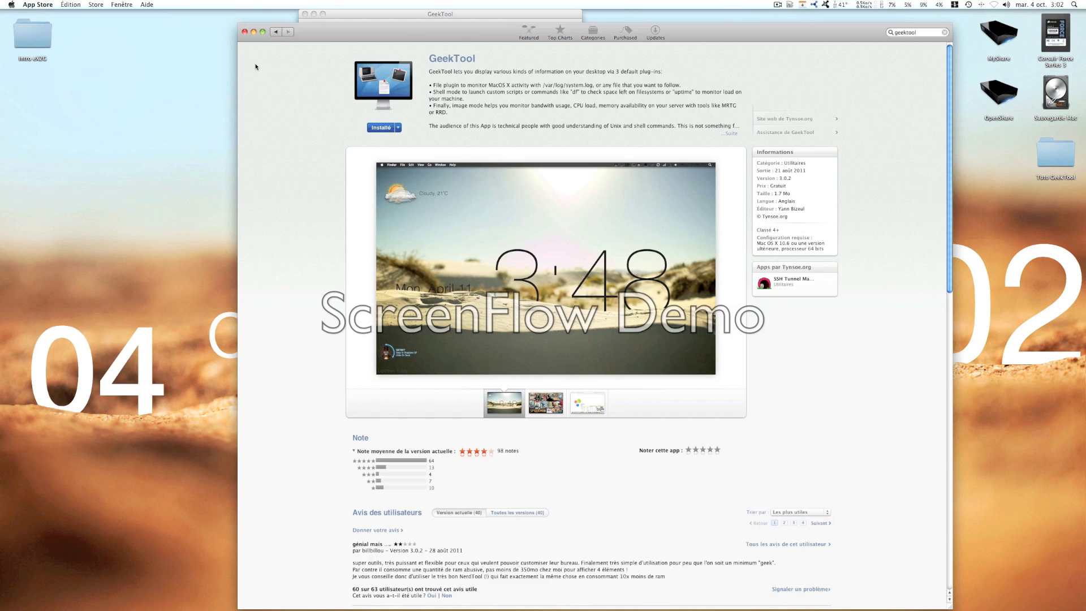
left_click(244, 32)
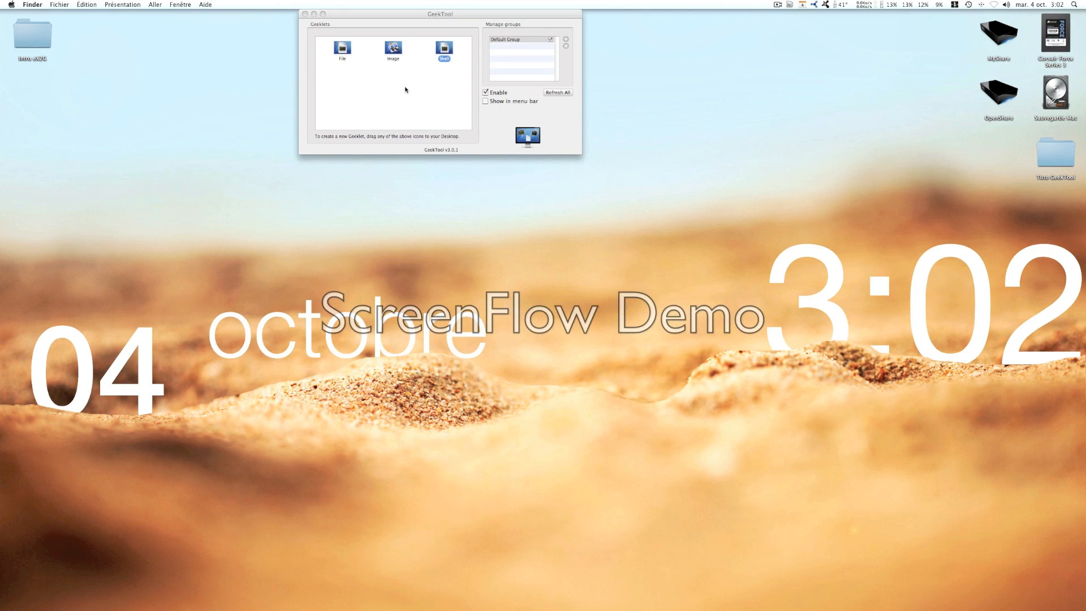
Return to GeekTool and add a shell geeklet in the sky above the day number with the command date +%D.
left_click(450, 48)
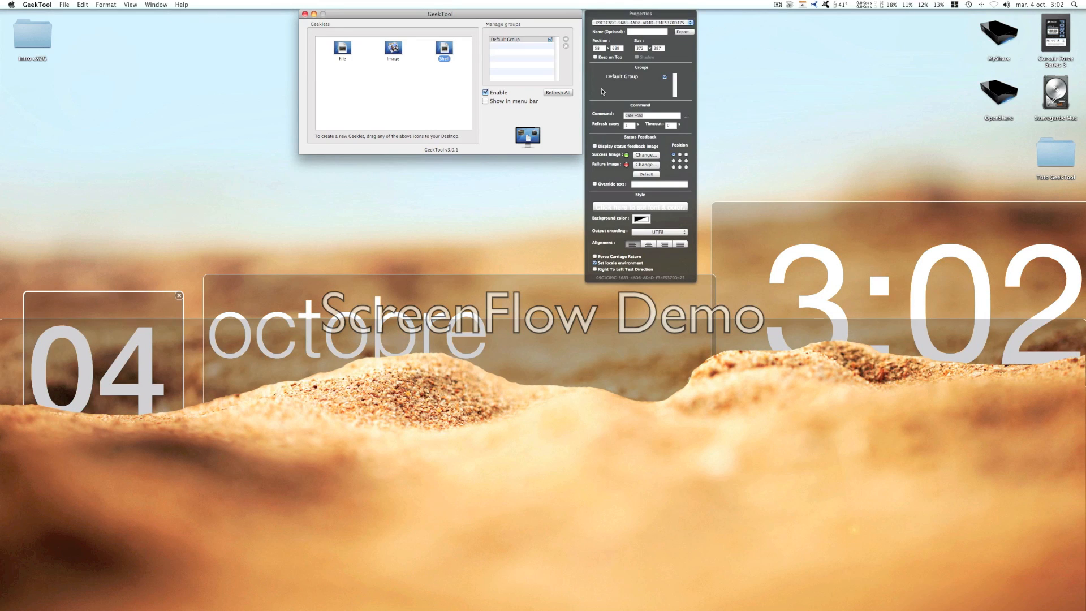
left_click(651, 116)
left_click(651, 116)
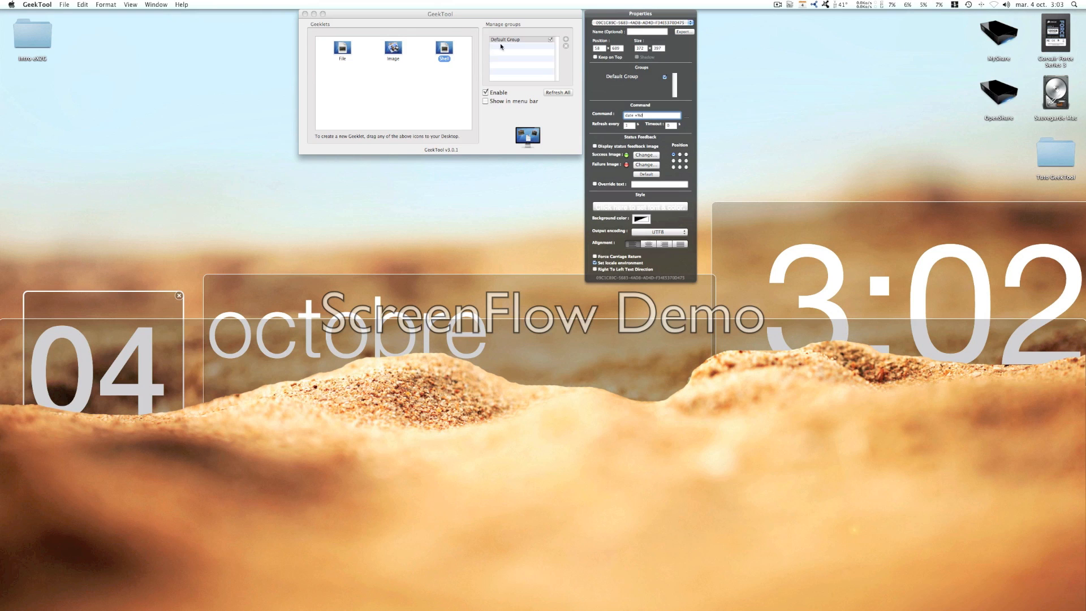
left_click_drag(447, 46, 172, 126)
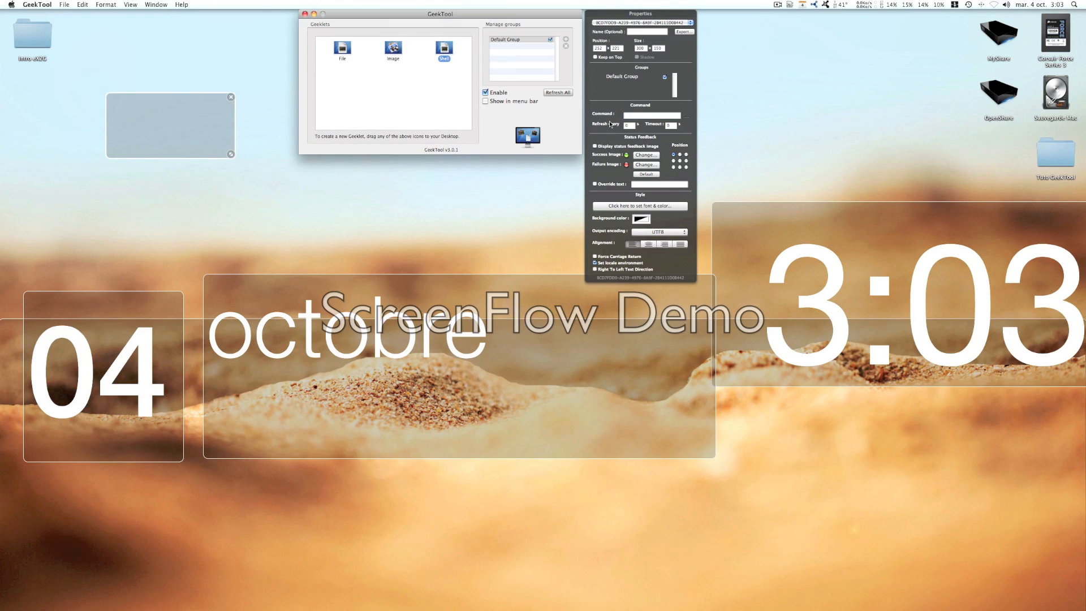
left_click(648, 116)
type("date")
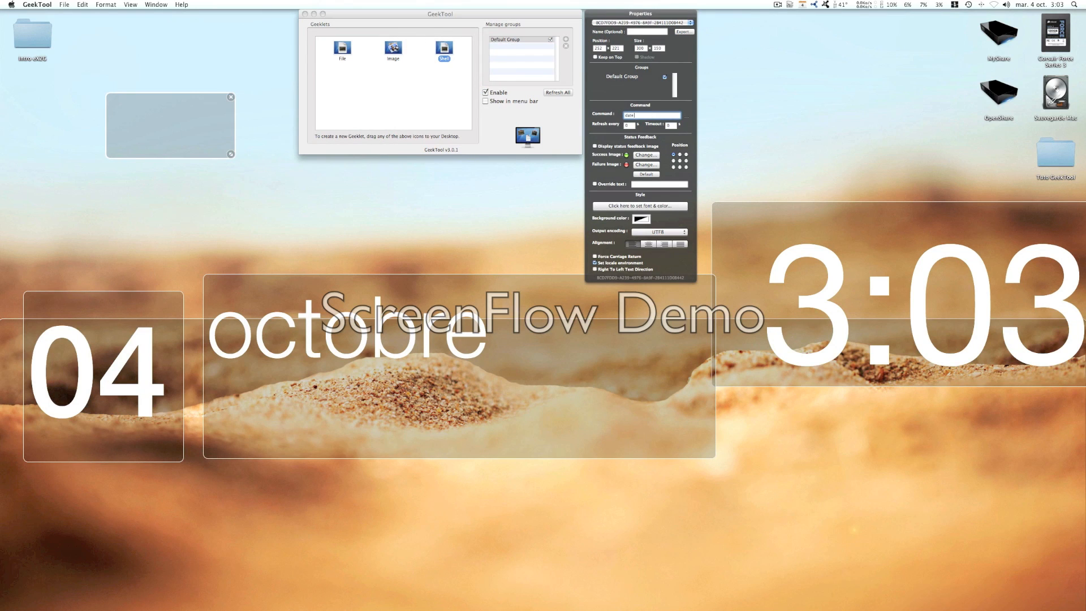
type(" +%D")
Enlarge the new geeklet, place it just above the day number, and change its command to date +%Y.
left_click_drag(231, 155, 382, 178)
left_click_drag(241, 122, 178, 186)
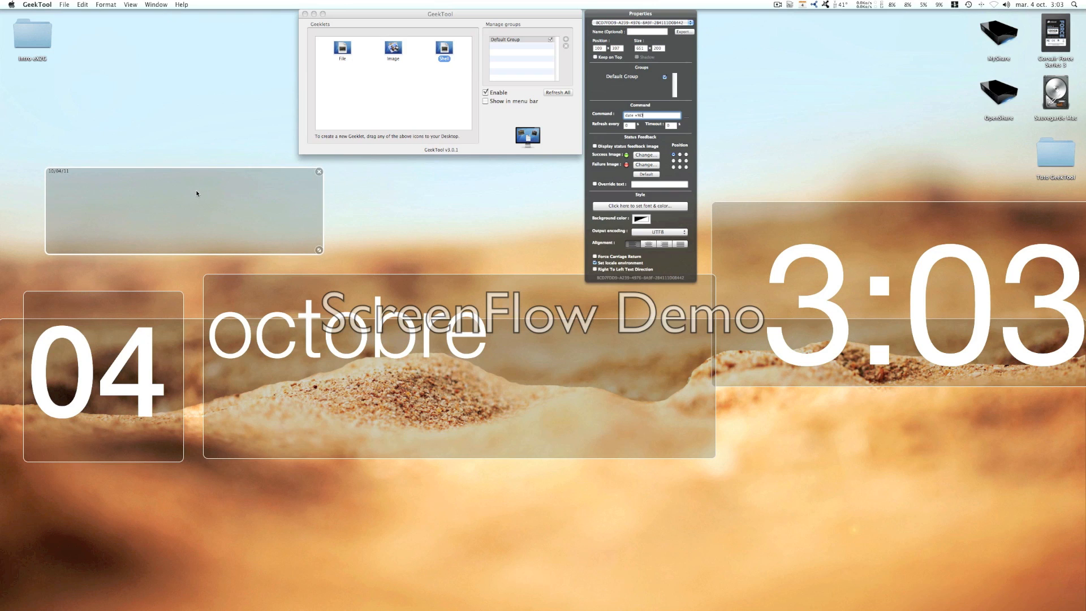
left_click(657, 115)
key("Tab")
left_click(653, 115)
type("d")
Move the month geeklet back against the day geeklet and set its text size to 200.
left_click(426, 306)
left_click_drag(426, 306, 405, 305)
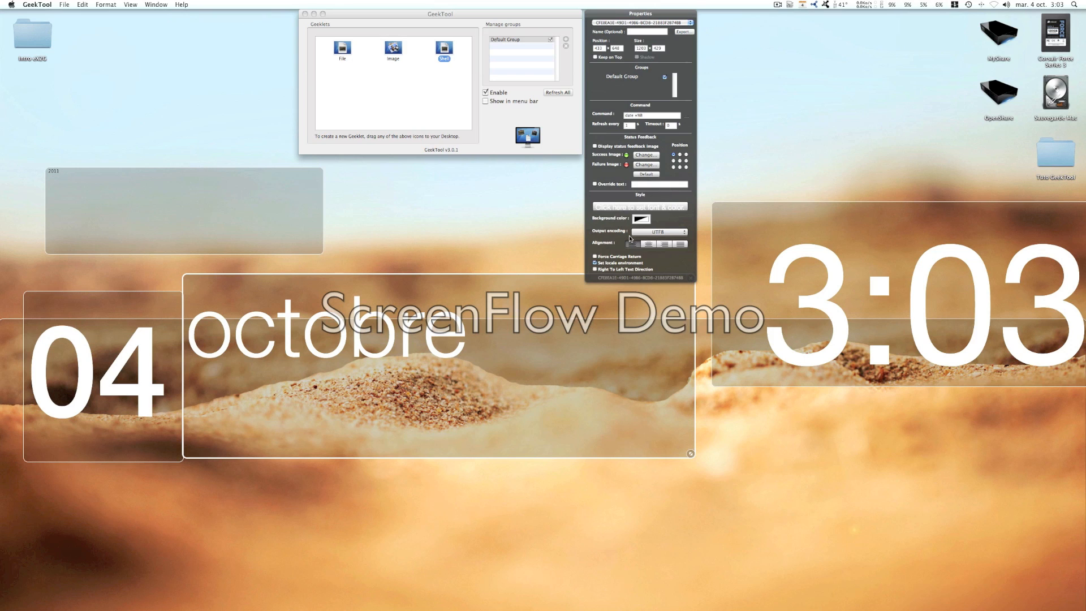
left_click(645, 207)
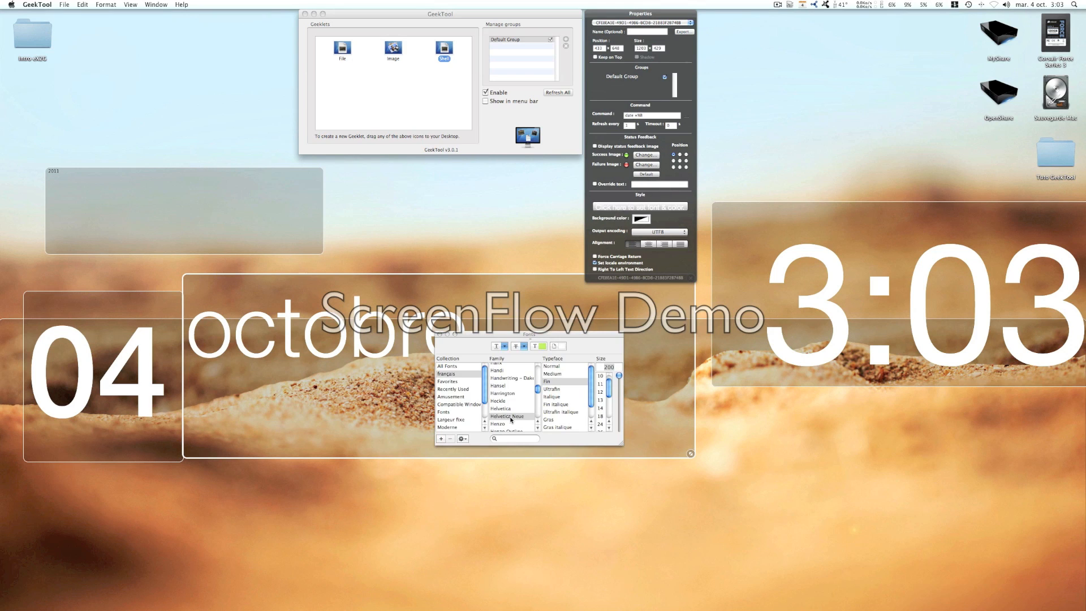
left_click(606, 368)
type("200")
Set the year geeklet's text to Helvetica Neue in the Fin typeface at size 100.
left_click(318, 197)
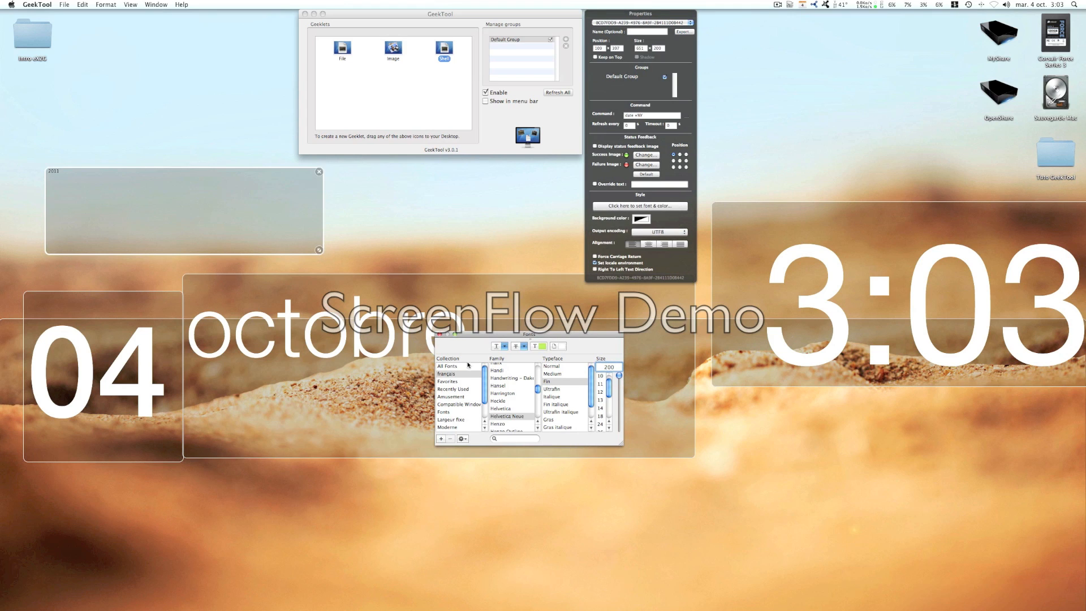
left_click(439, 334)
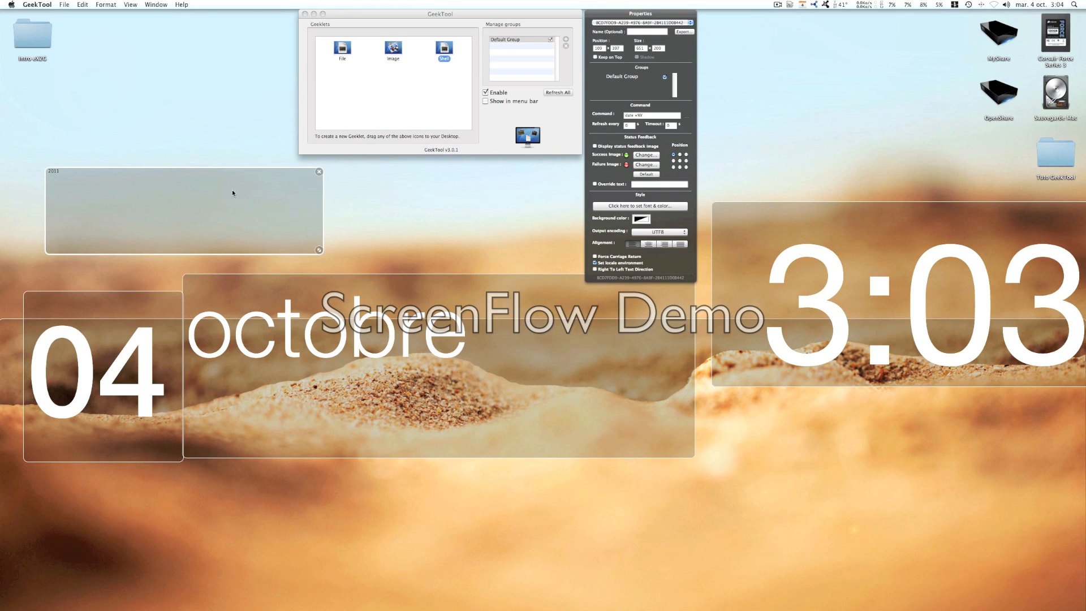
left_click(617, 206)
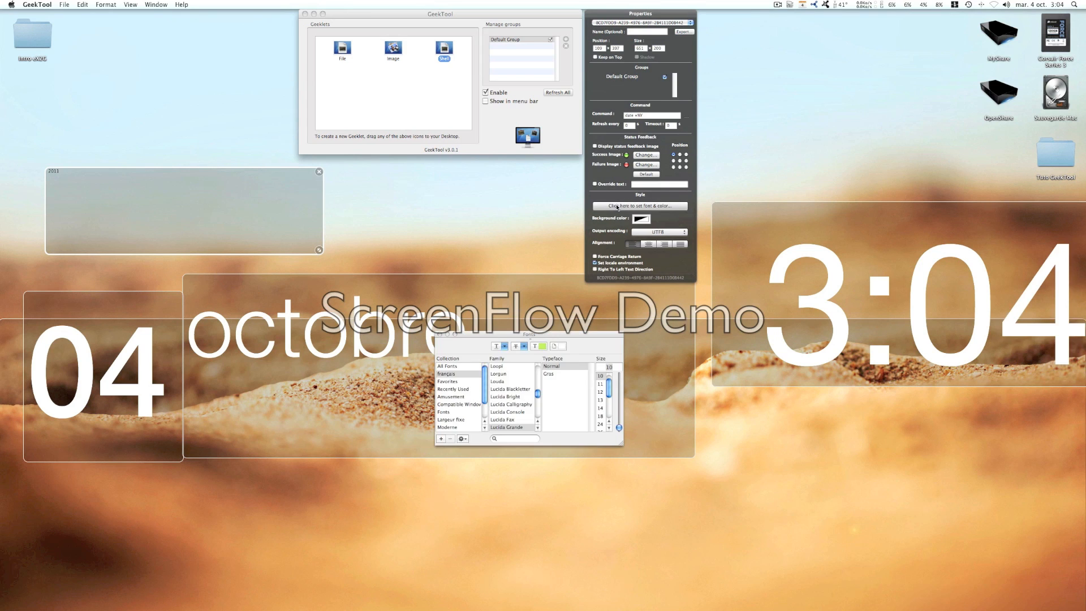
left_click_drag(537, 397, 538, 393)
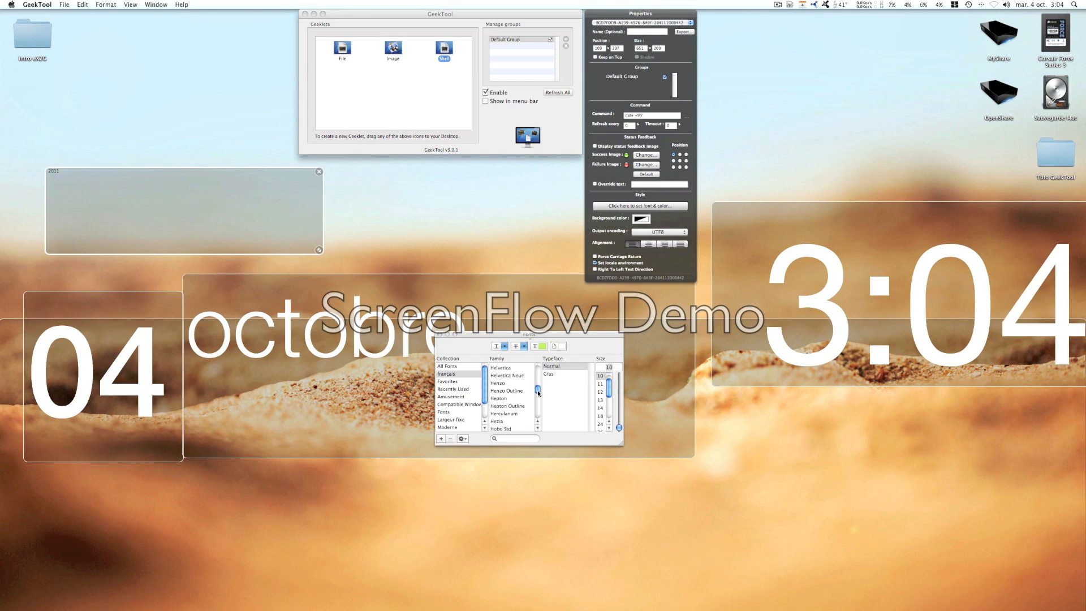
left_click(507, 376)
left_click(547, 381)
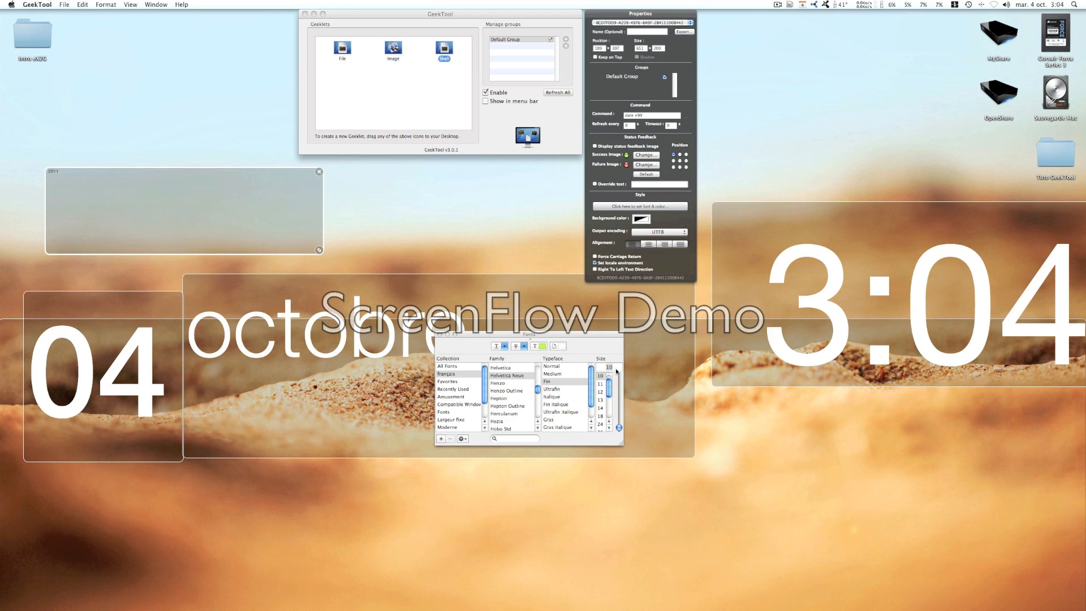
left_click(614, 369)
type("100")
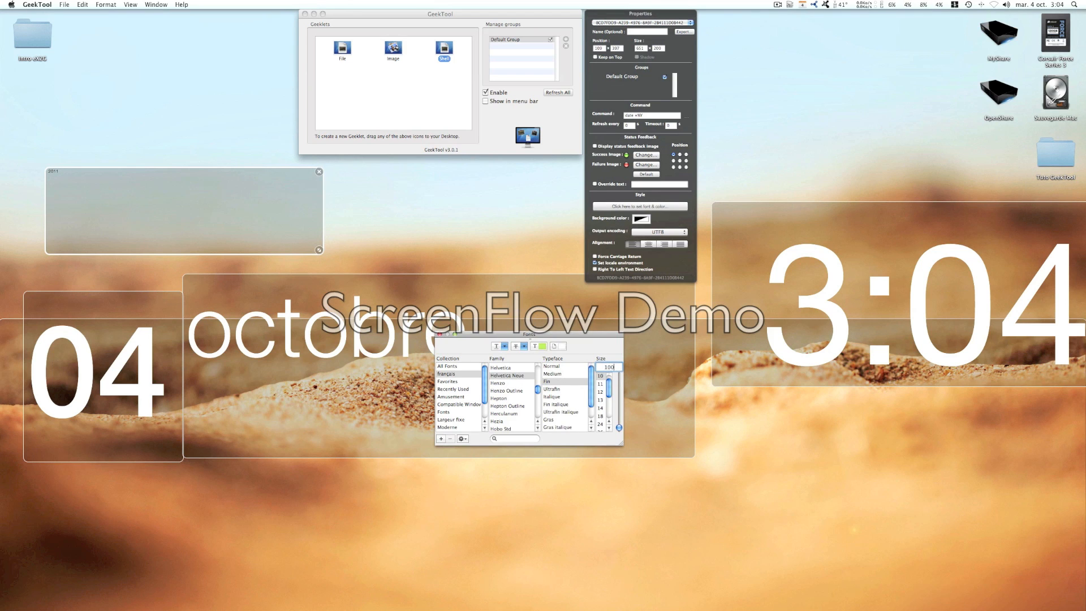
Set the year text's color to white and close the color window.
left_click(535, 346)
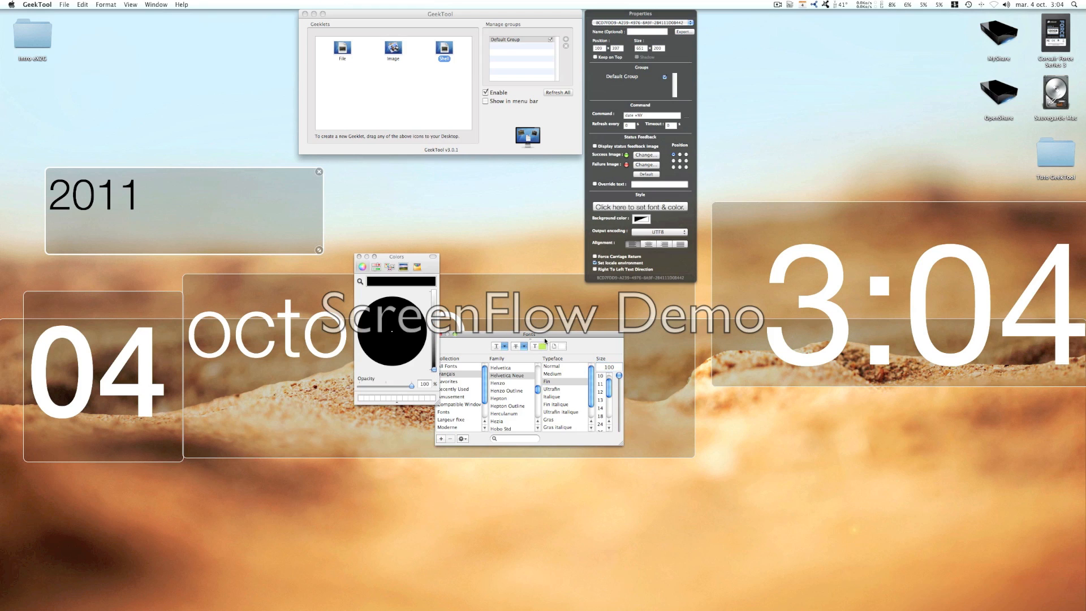
left_click(434, 342)
left_click_drag(436, 342, 433, 291)
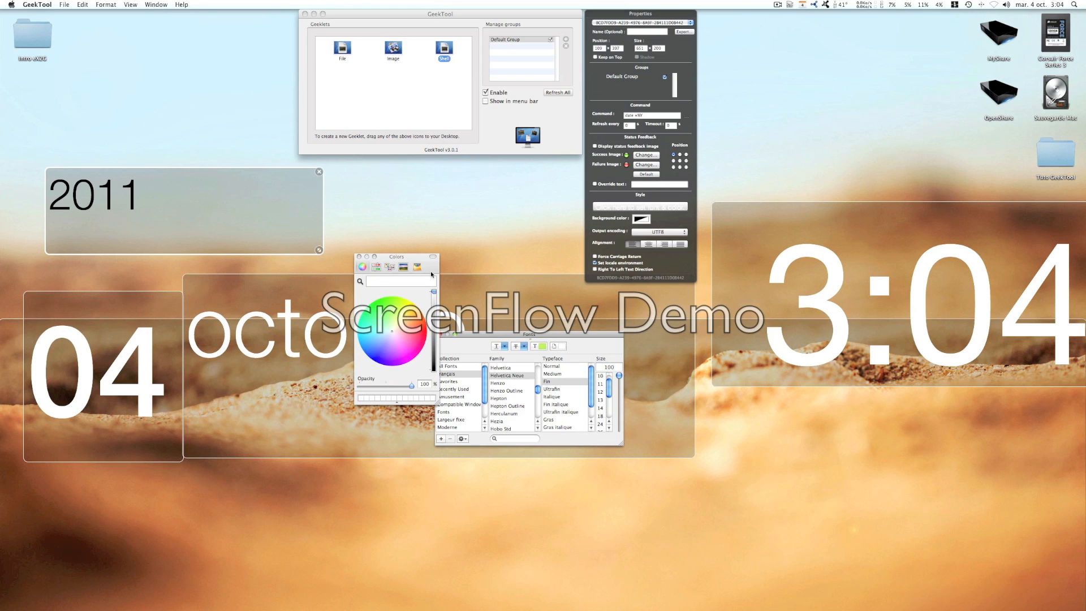
left_click(359, 257)
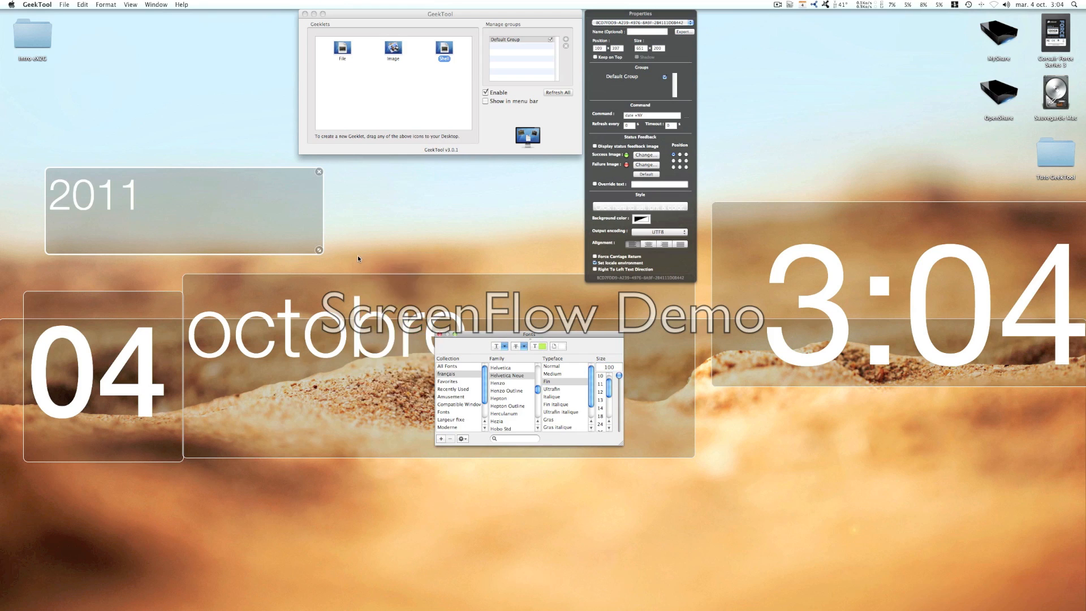
Move the year geeklet above the month, shrink both geeklets tightly around their text, and close the font window.
left_click_drag(202, 177, 449, 220)
left_click_drag(566, 292, 387, 284)
left_click(653, 336)
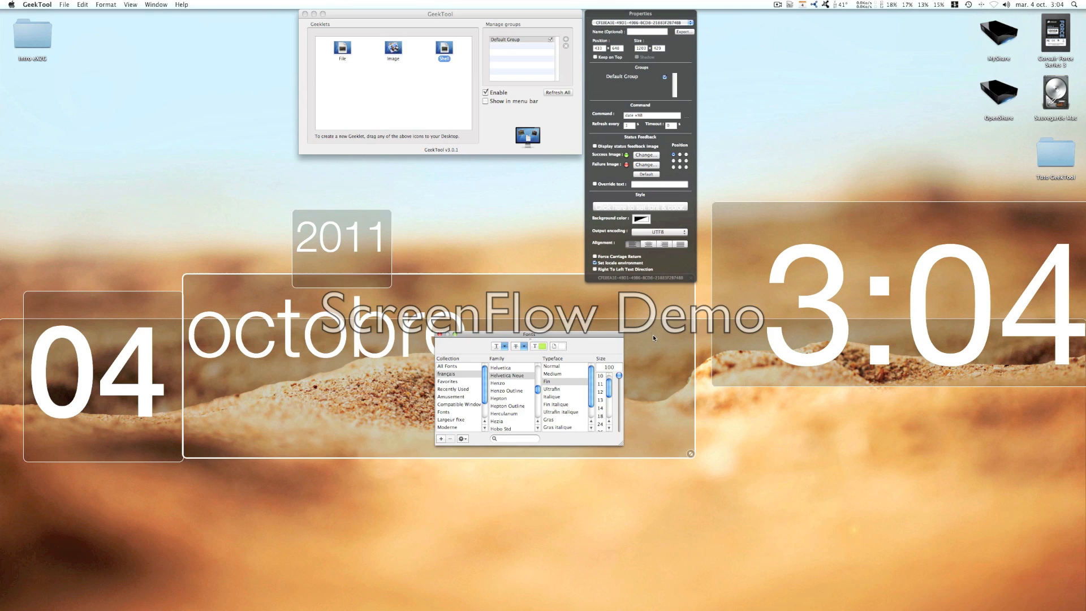
left_click(438, 335)
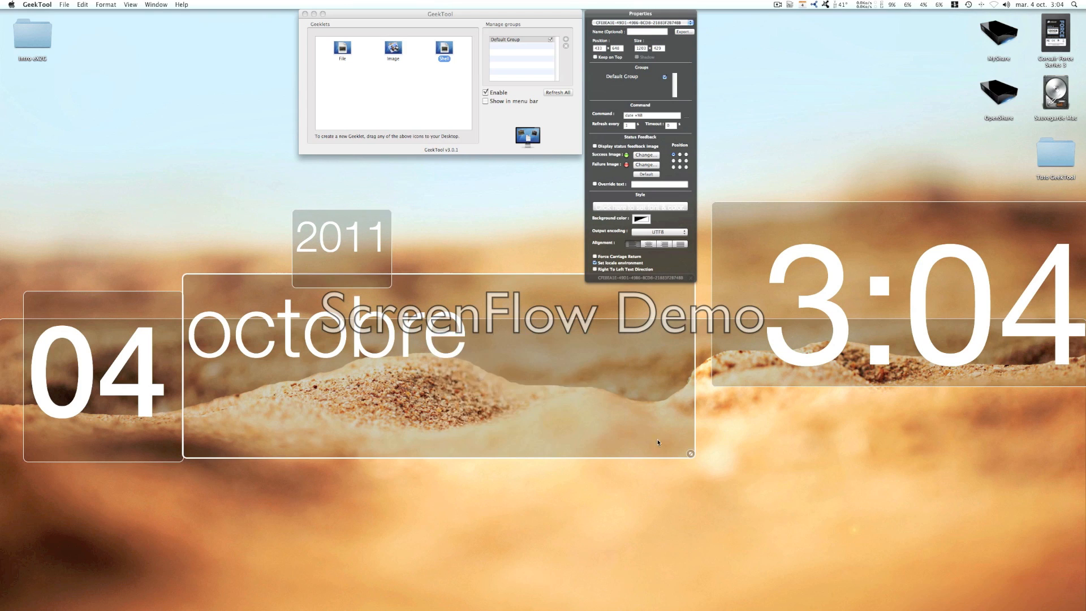
left_click_drag(692, 455, 470, 365)
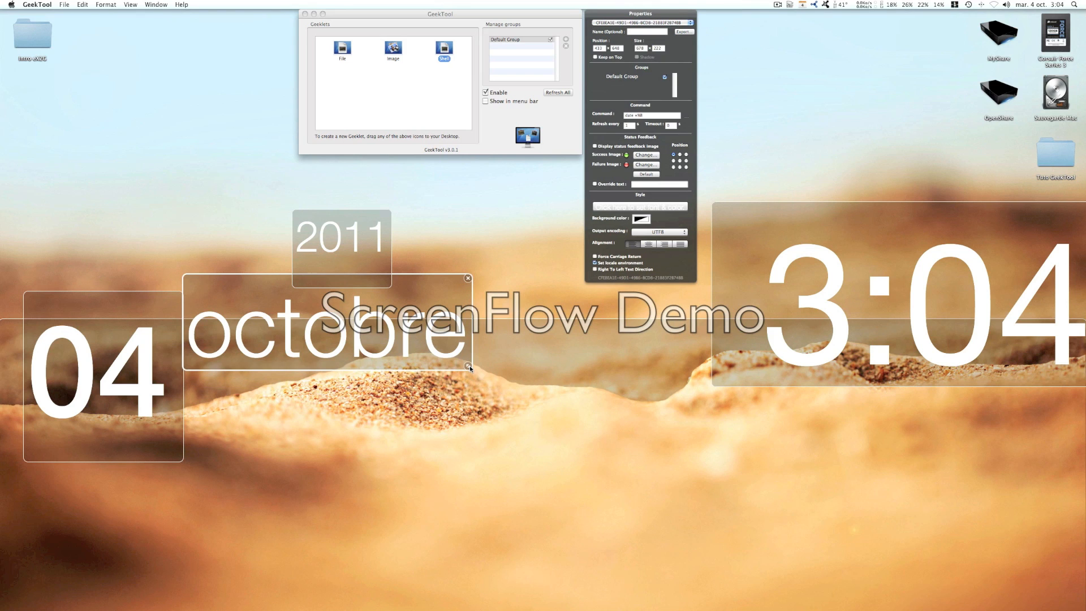
Place the year geeklet in the dip between the two dunes, below and right of the month, and reselect Default Group.
left_click_drag(323, 231, 545, 368)
left_click(539, 315)
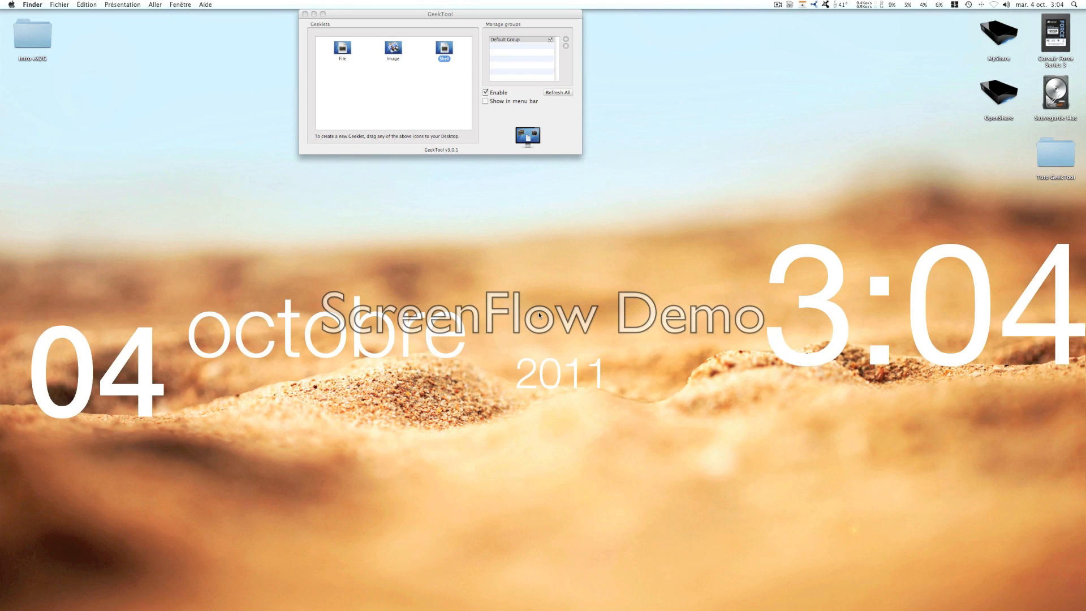
left_click(518, 40)
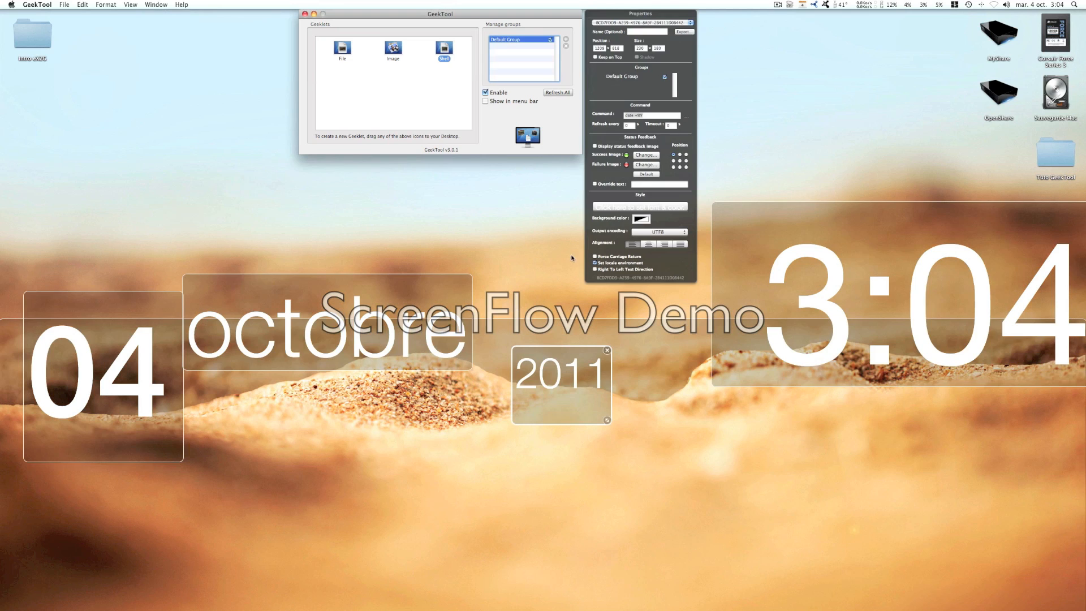
Send the year, month, day number and clock geeklets to the back so they sit behind the cut-out dunes image.
right_click(586, 385)
left_click(598, 413)
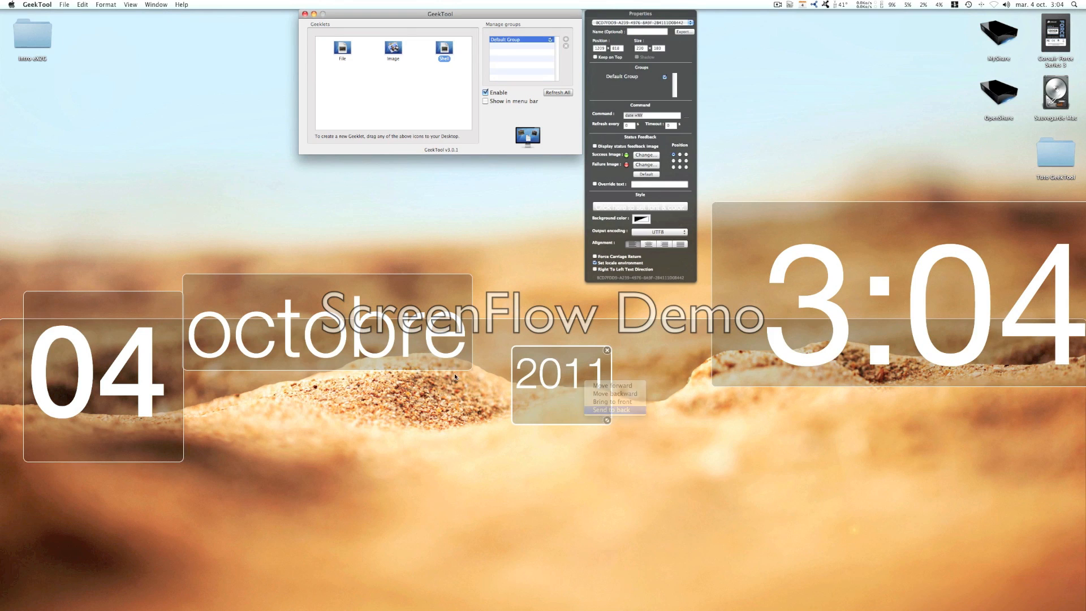
right_click(415, 356)
left_click(442, 381)
right_click(134, 393)
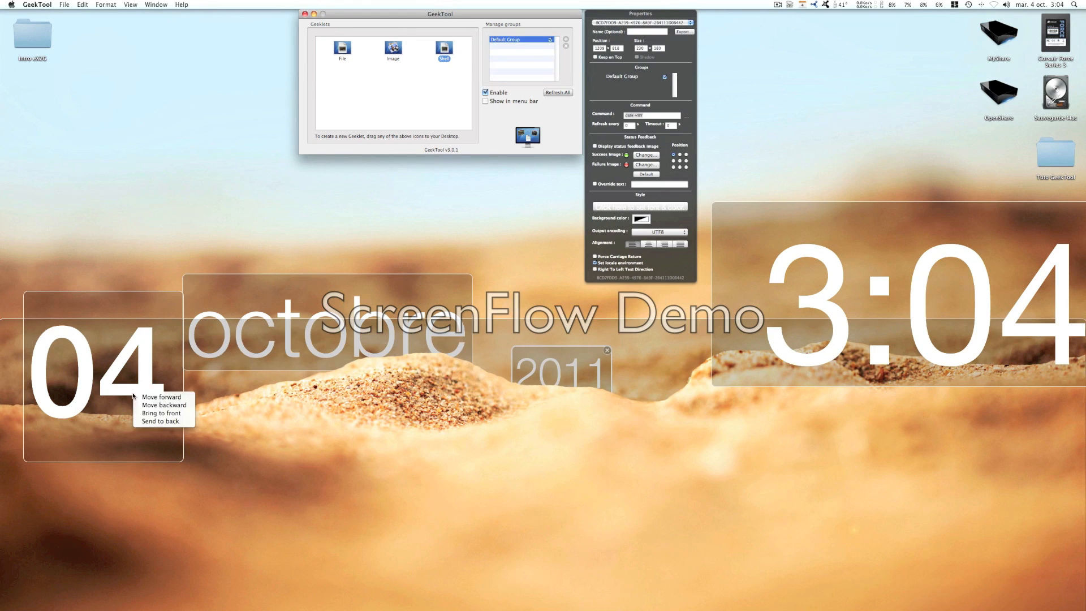
left_click(159, 422)
right_click(818, 365)
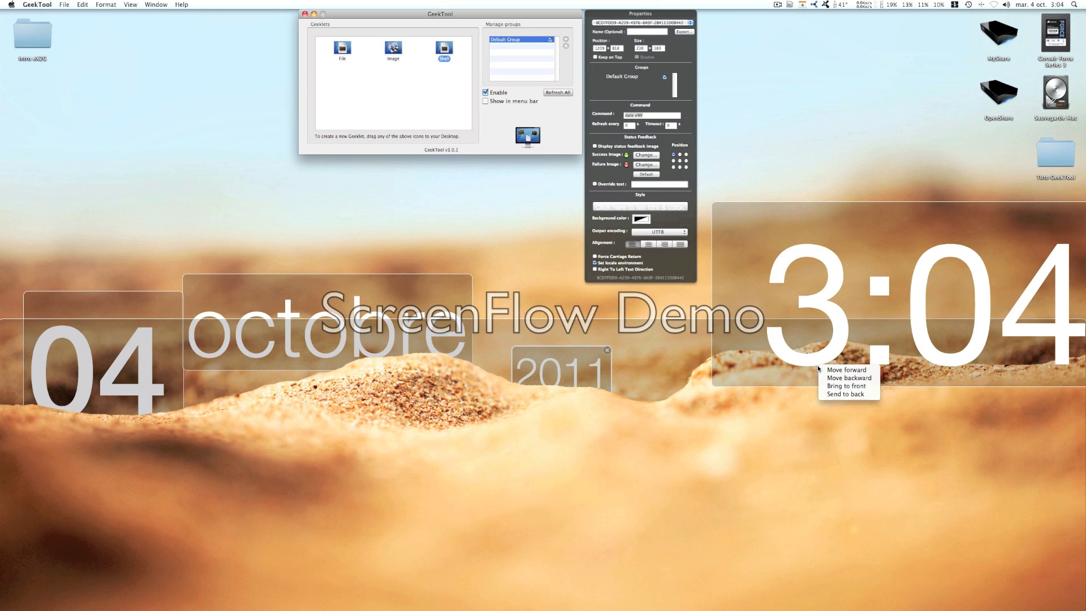
left_click(833, 393)
Leave geeklet editing and close the GeekTool window.
left_click(597, 376)
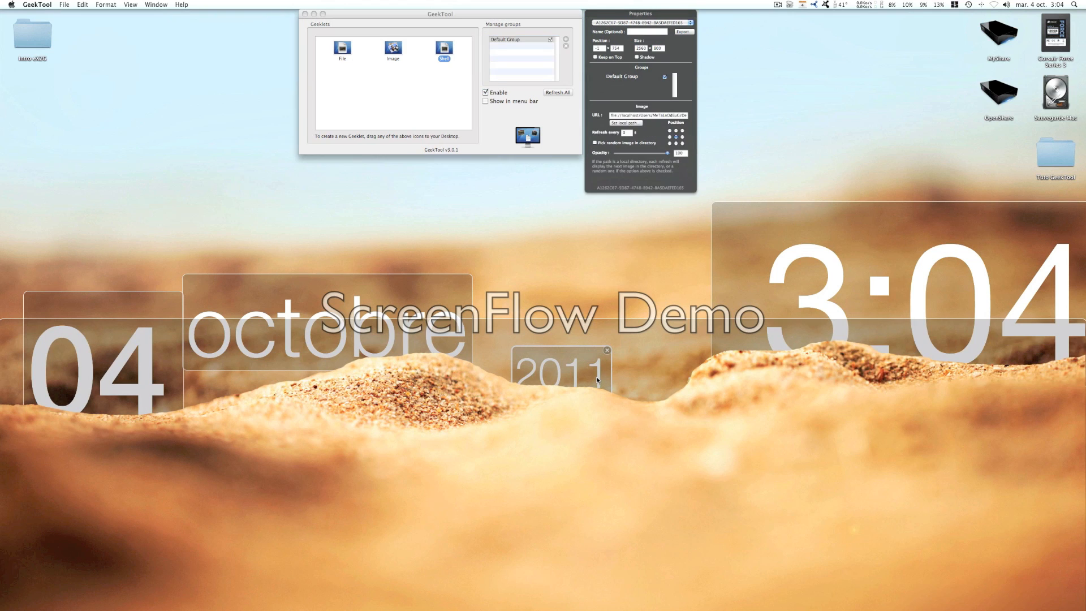
left_click_drag(597, 375, 596, 377)
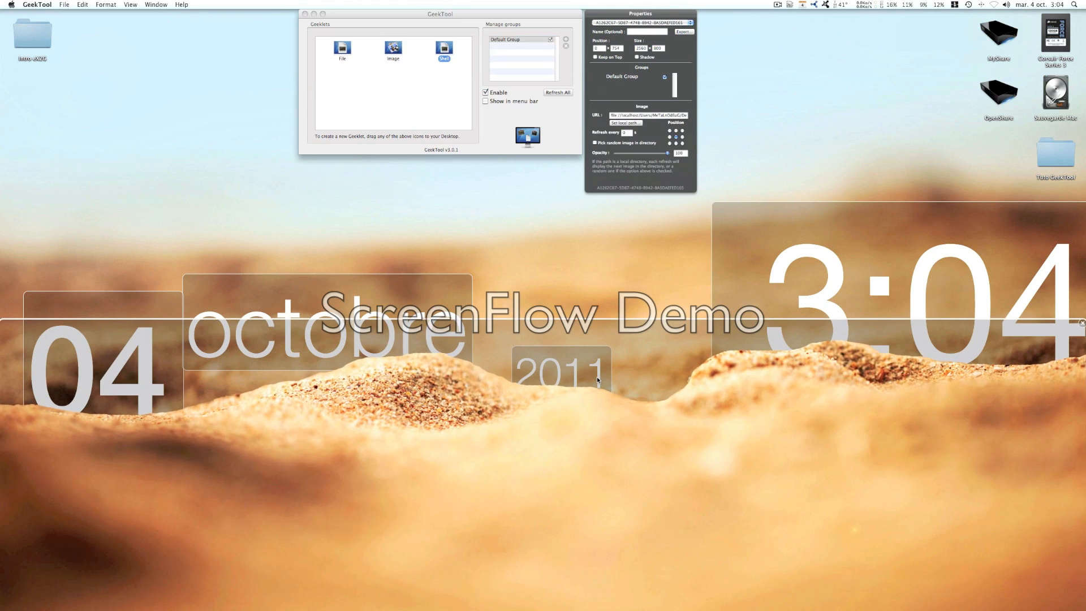
left_click(519, 250)
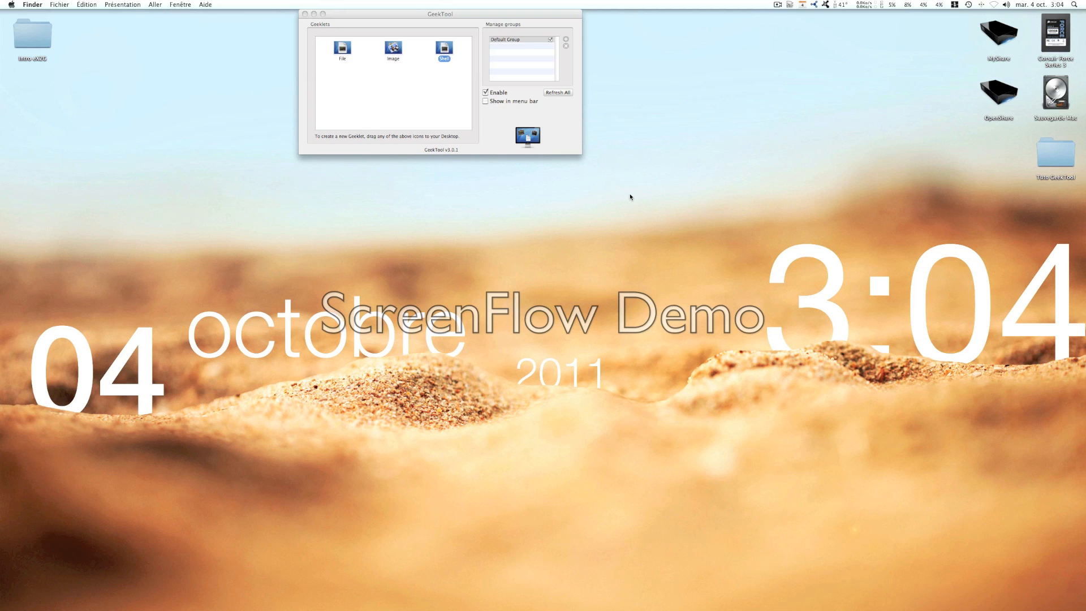
left_click(305, 14)
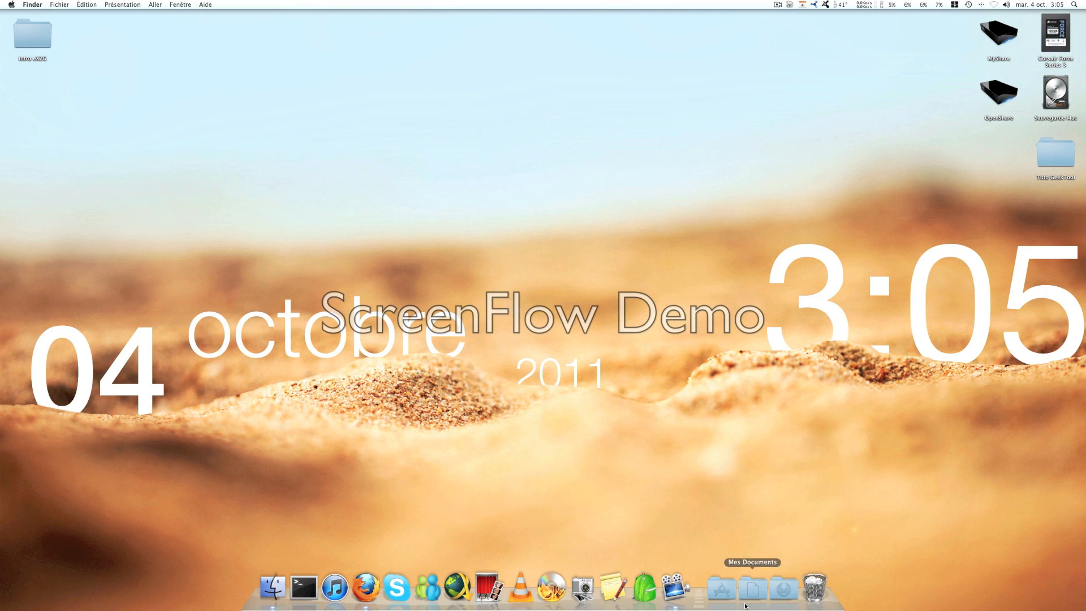
Empty the Trash.
right_click(814, 588)
left_click(824, 555)
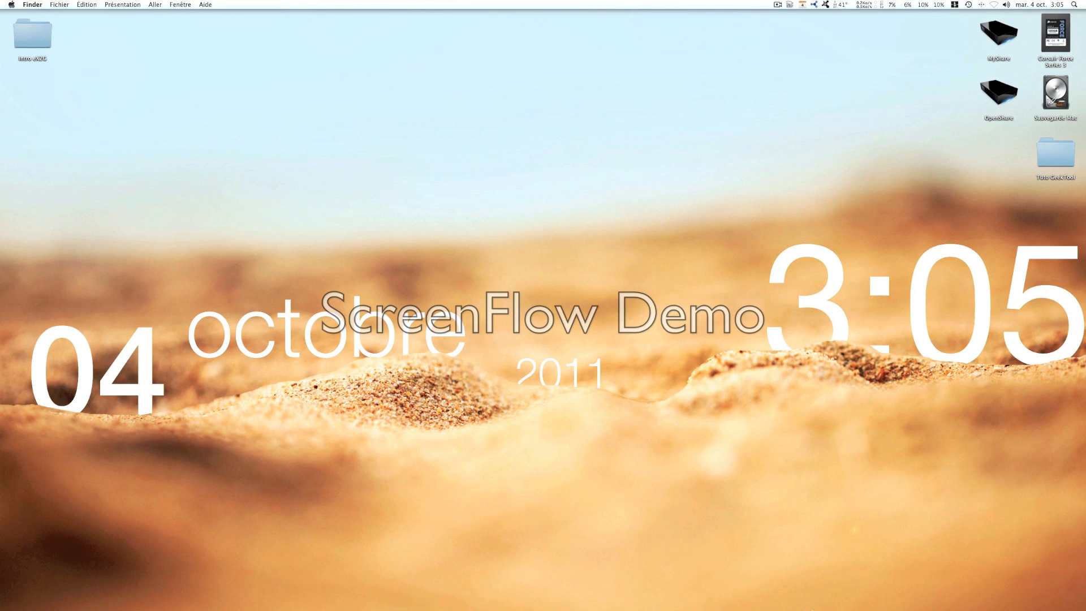
right_click(822, 594)
left_click(825, 558)
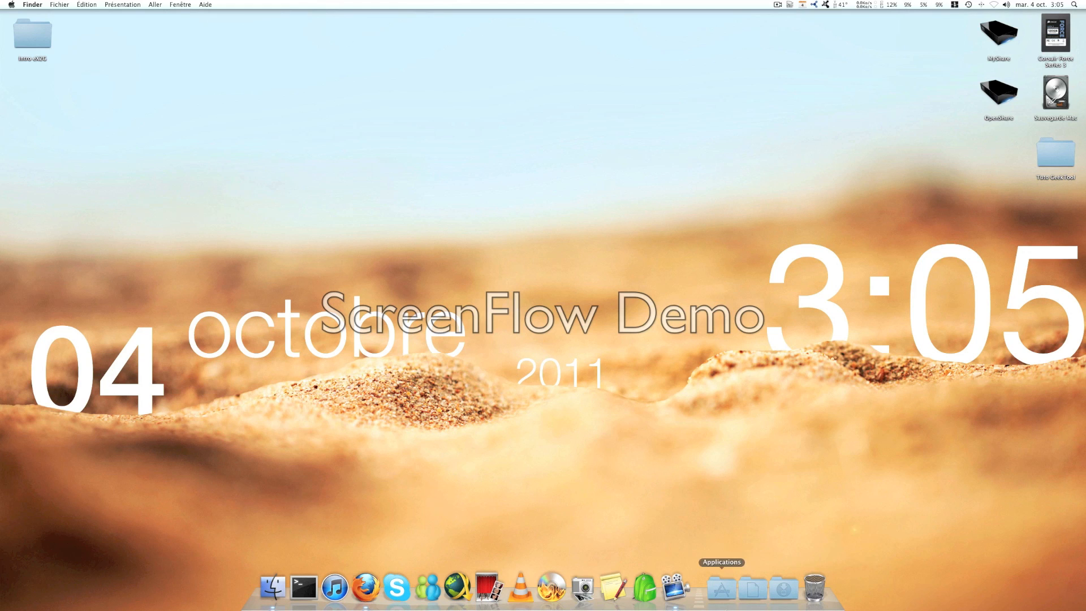
Switch to Firefox, search Google for "geeklet" and open the Geeklets script site at macosxtips.co.uk.
left_click(367, 584)
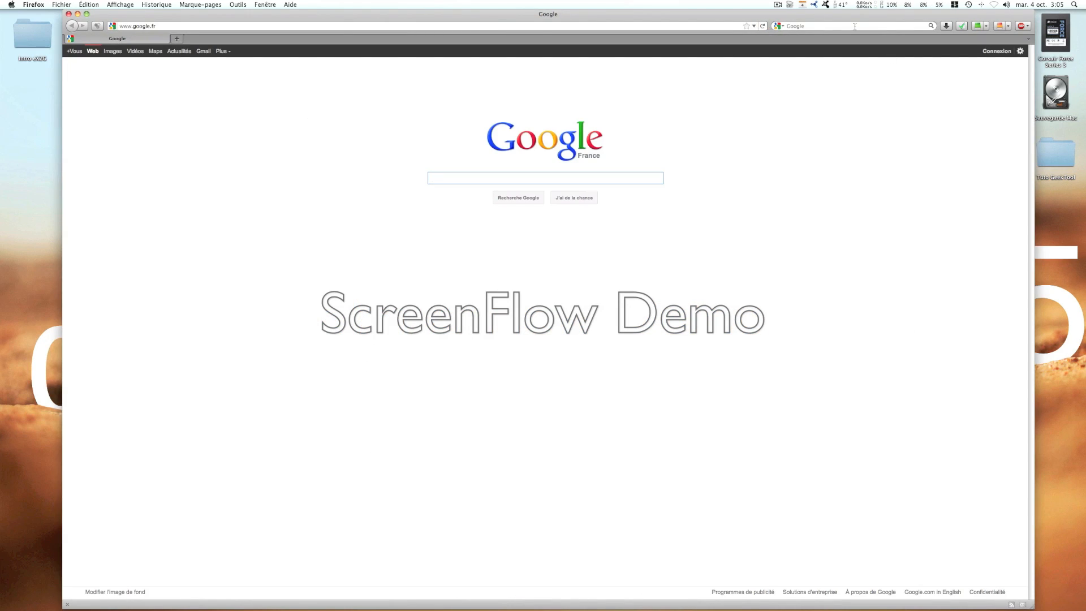
left_click(854, 26)
type("geeklet")
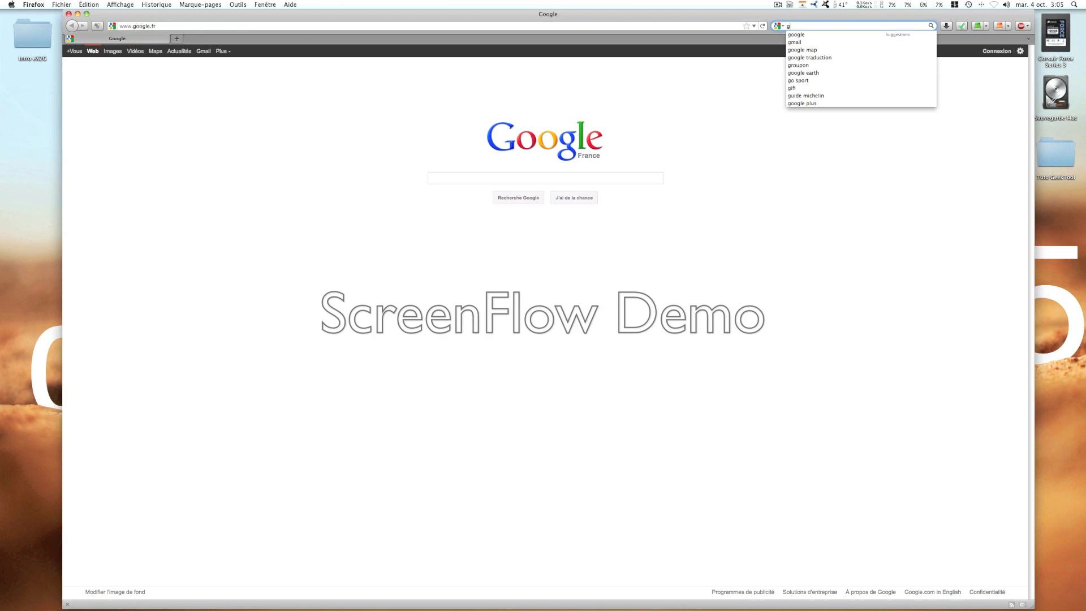
key("Return")
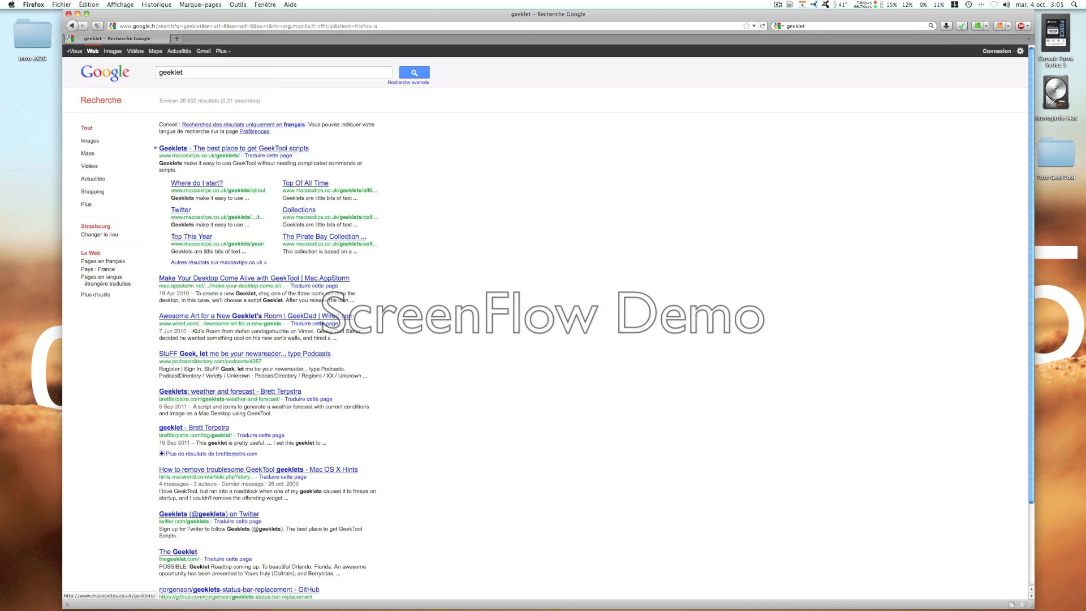
left_click(254, 149)
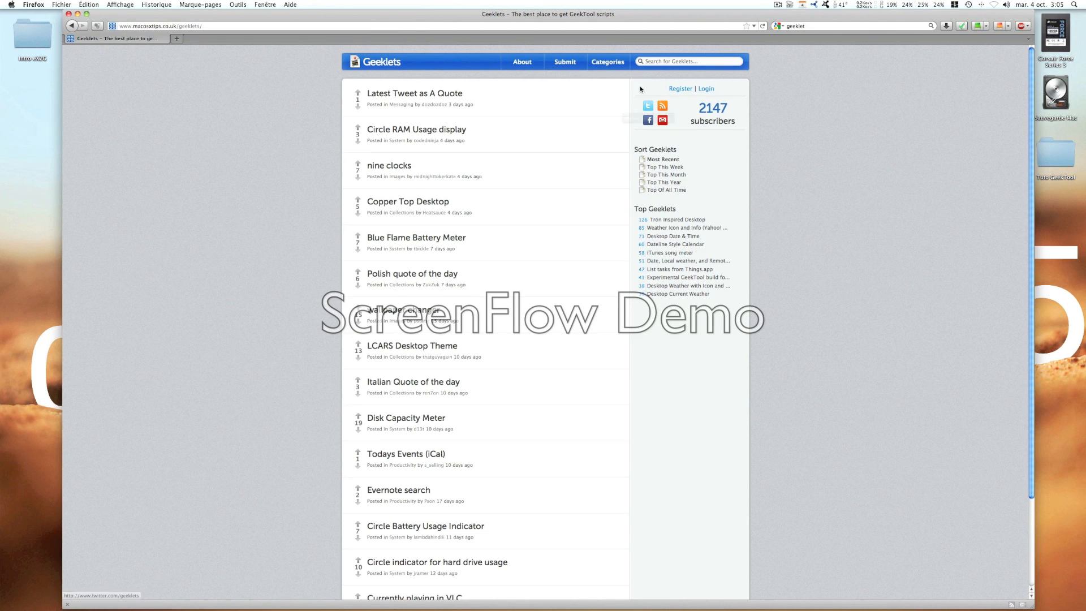
View the System category of geeklets and search the site for "day".
mouse_move(611, 64)
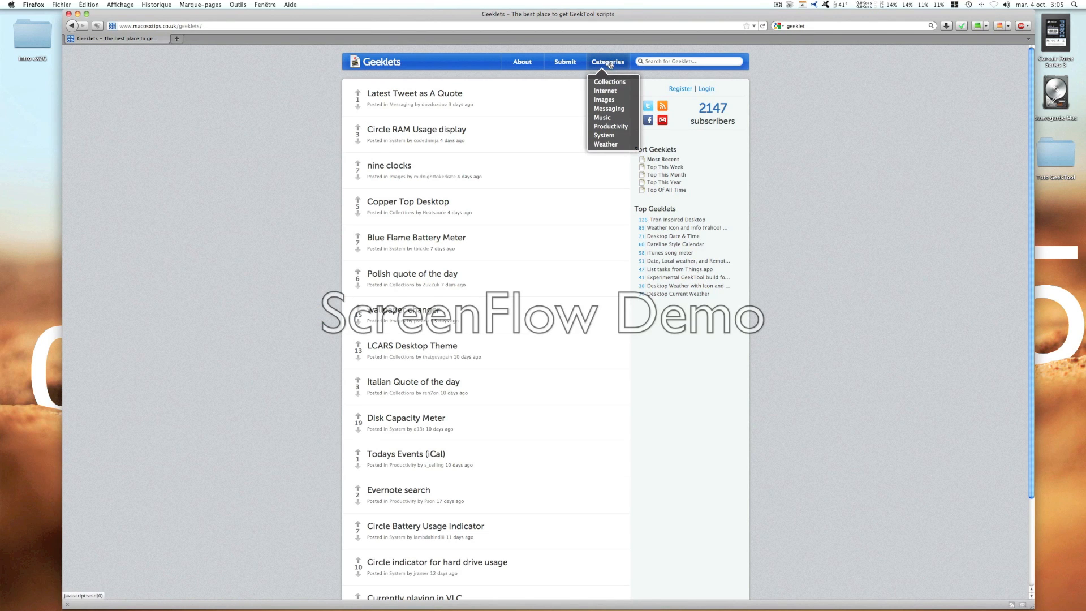
left_click(620, 136)
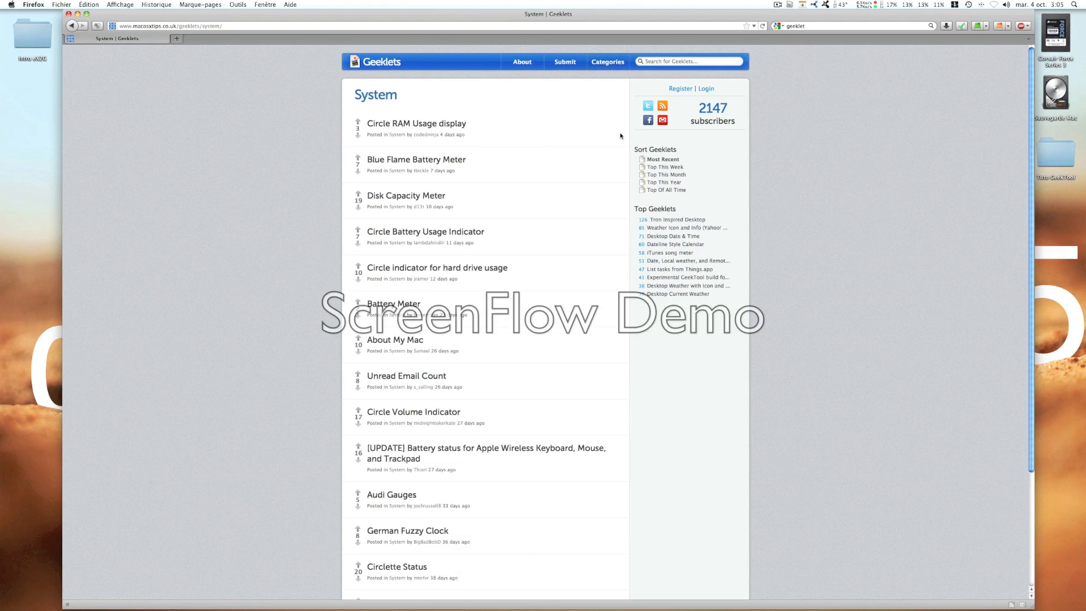
left_click(659, 62)
type("day")
key("Return")
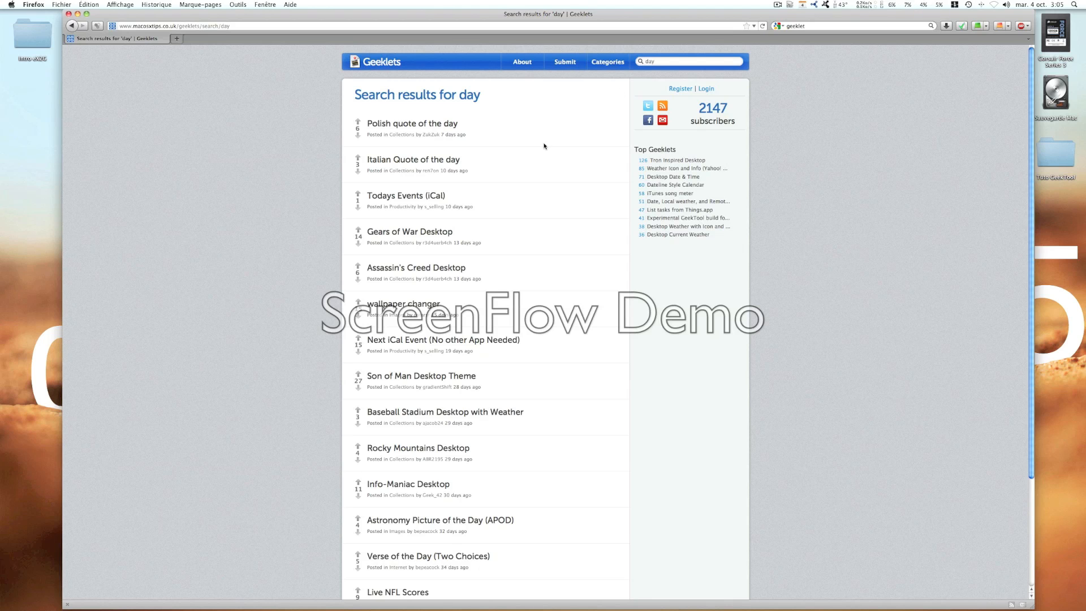
Look through the first and second pages of the "day" search results.
scroll(550, 237, "down", 1)
scroll(551, 237, "down", 5)
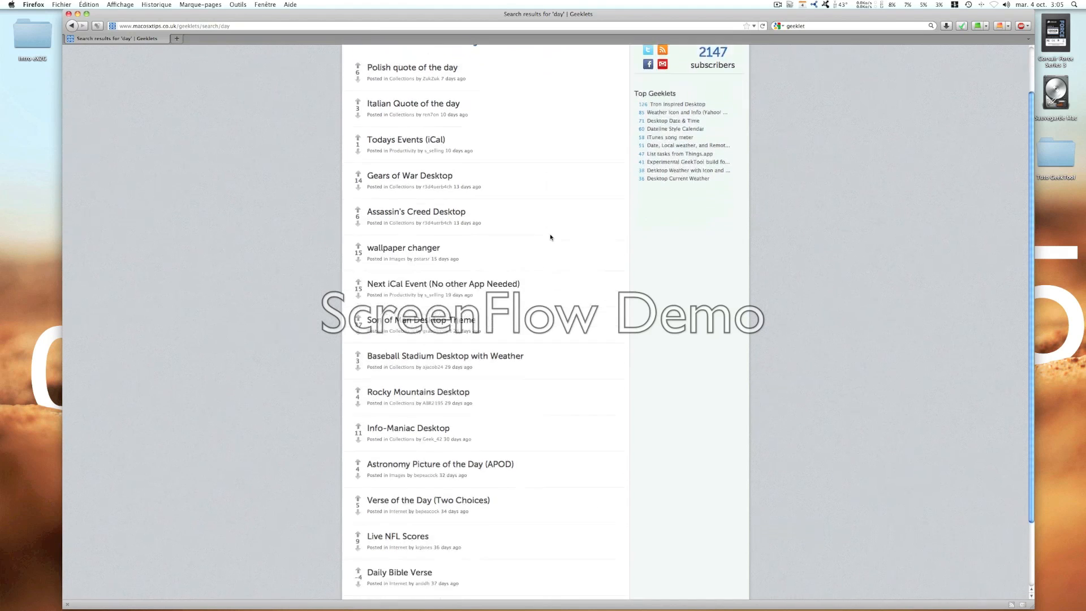
mouse_move(488, 591)
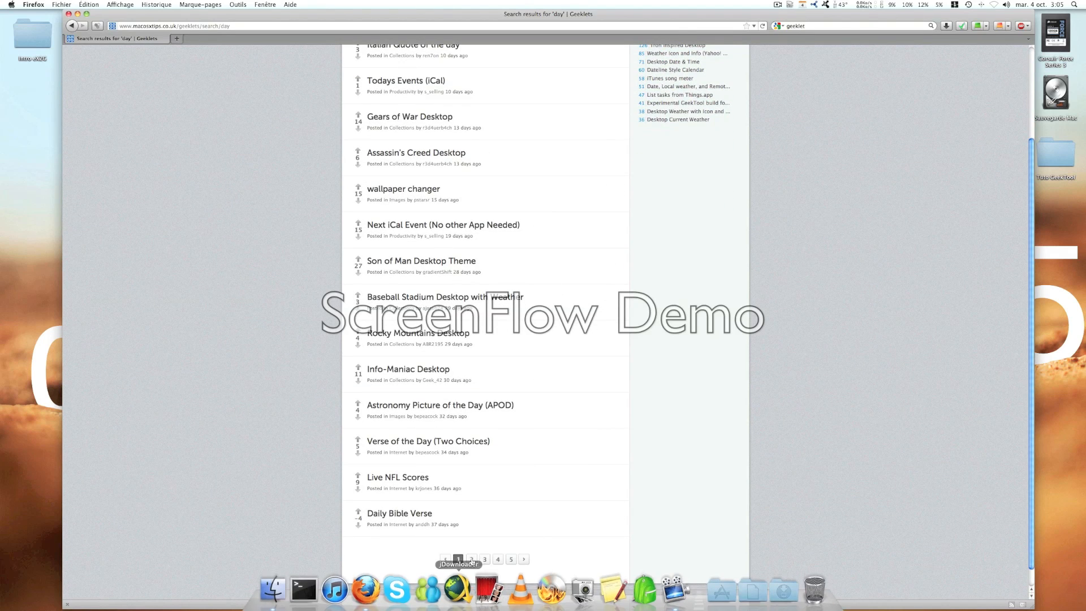
left_click(472, 558)
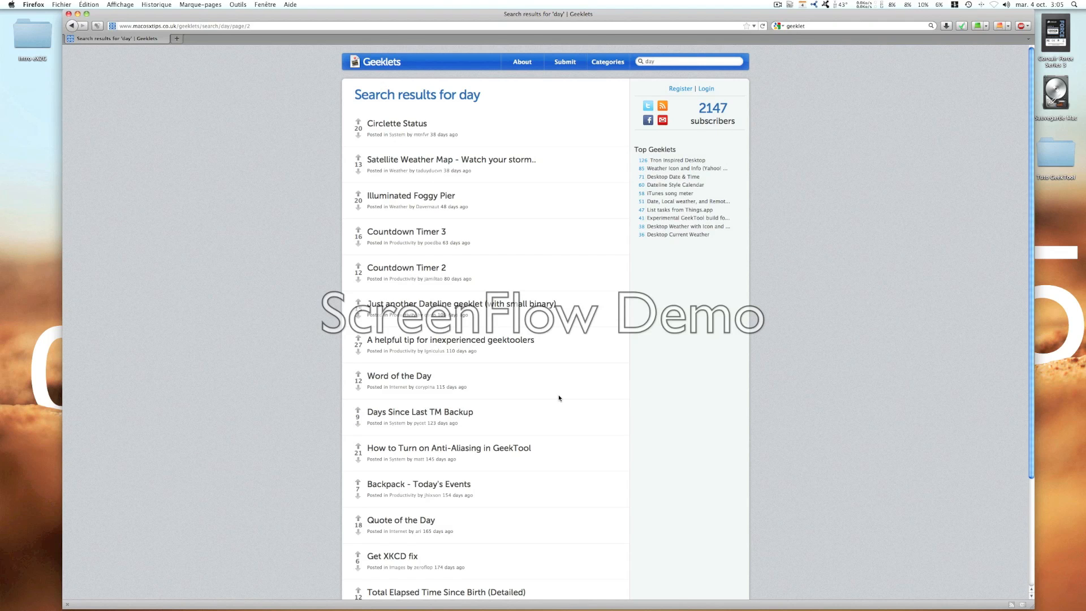
scroll(558, 398, "down", 1)
scroll(558, 398, "down", 2)
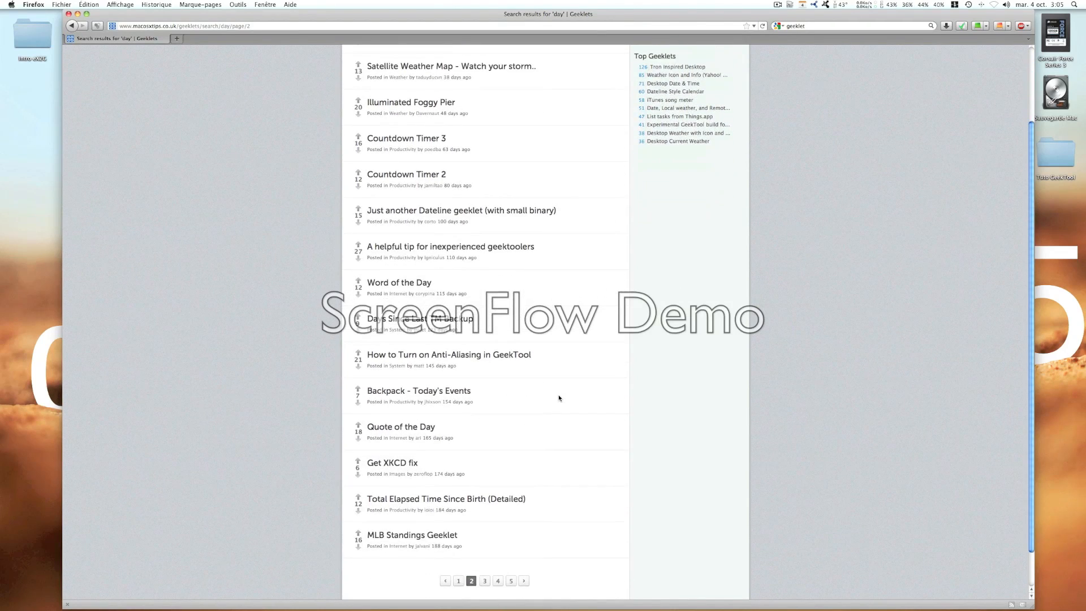
scroll(560, 394, "up", 3)
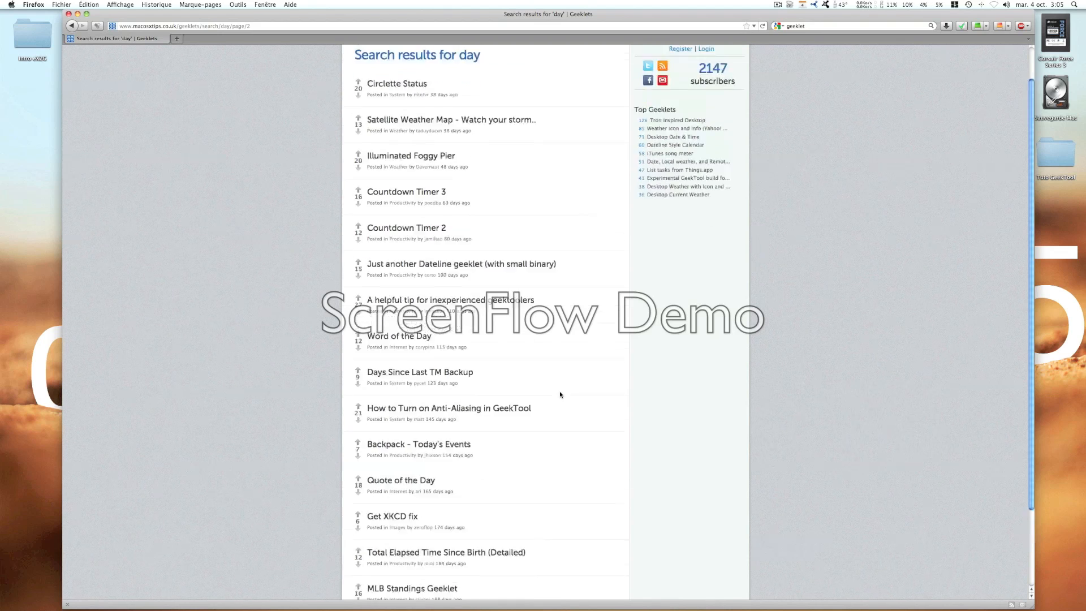
Search the site for "calendar", examine the Desktop Calendar, Weather and Date geeklet page, and return to the results.
left_click(702, 61)
type("calendar")
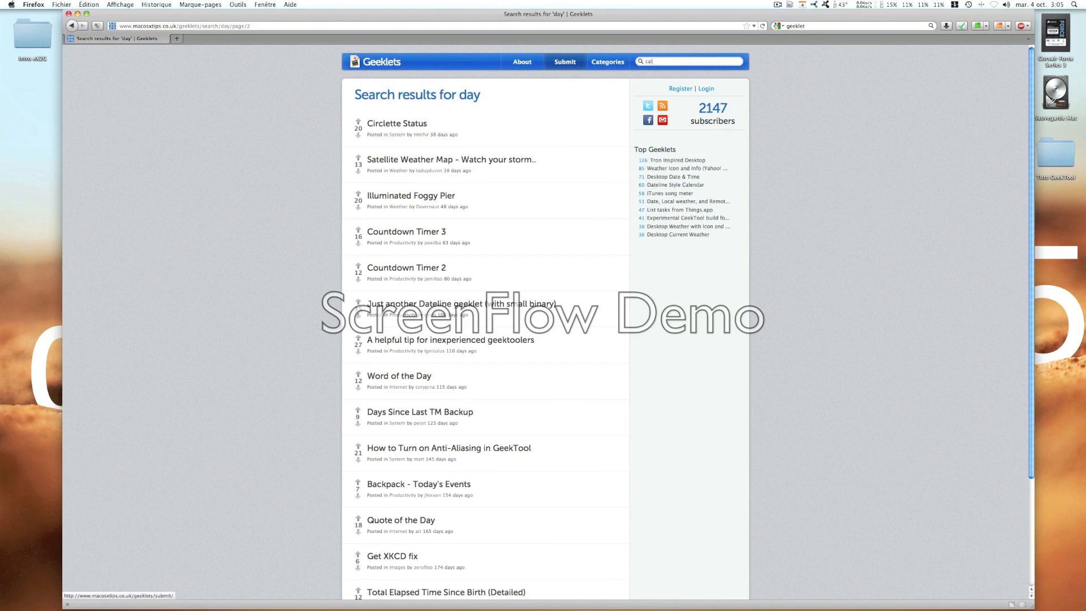
key("Return")
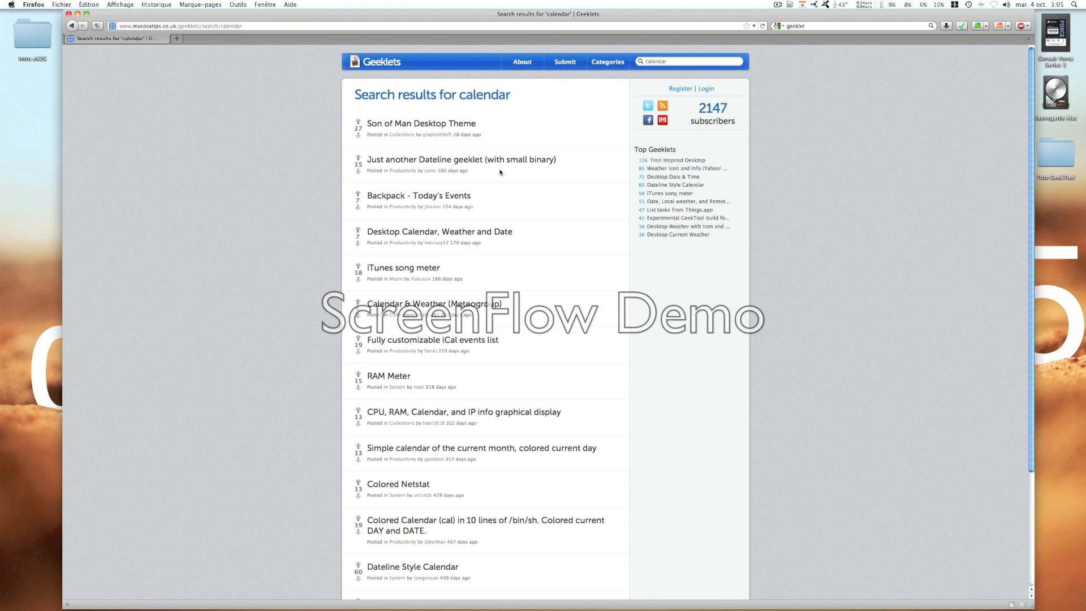
left_click(504, 236)
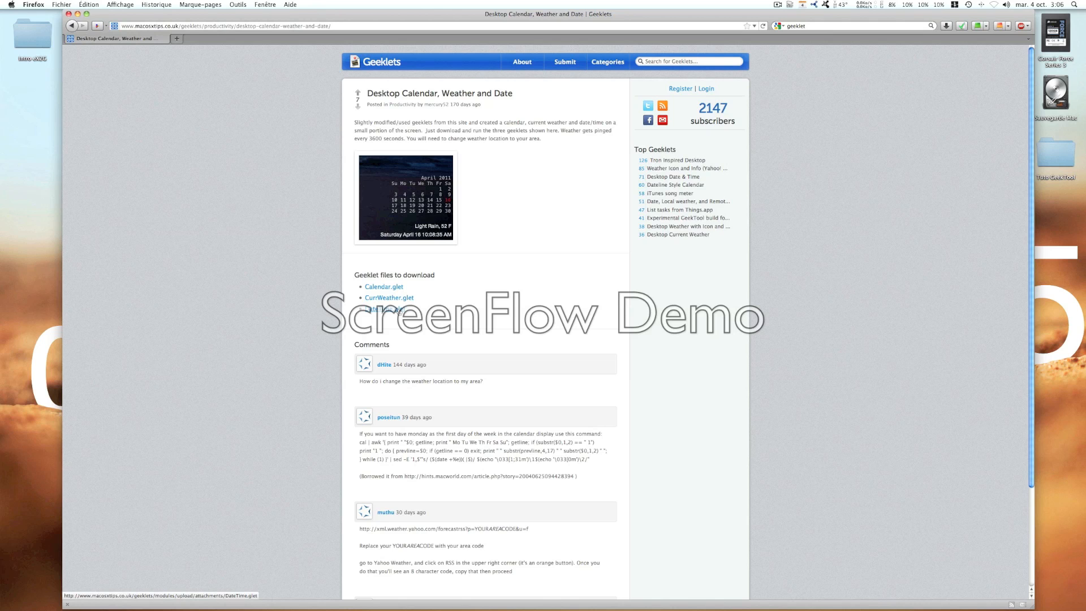
scroll(399, 311, "down", 5)
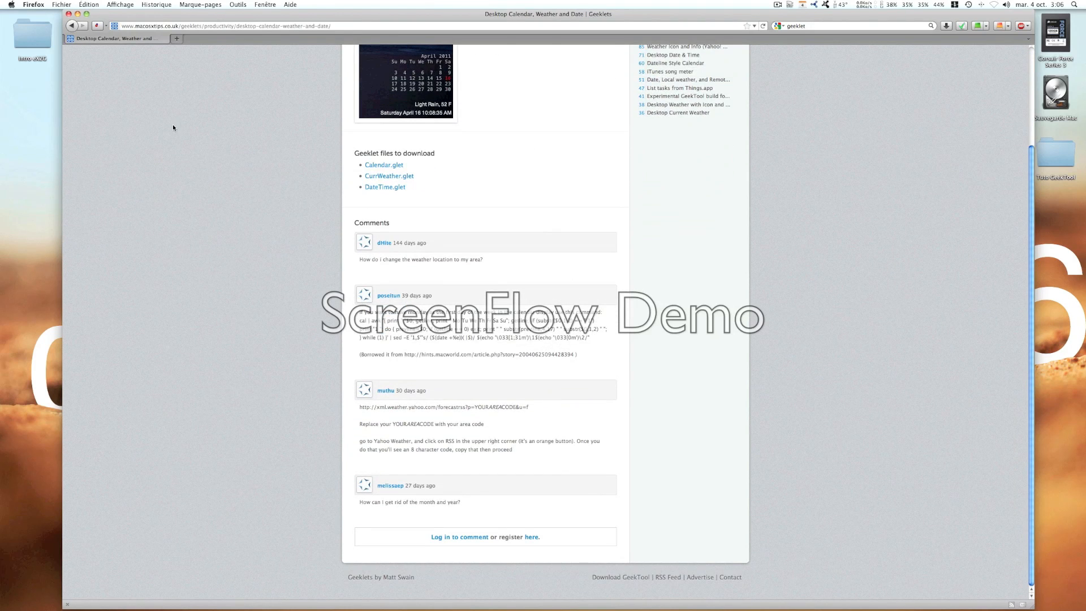
left_click(74, 26)
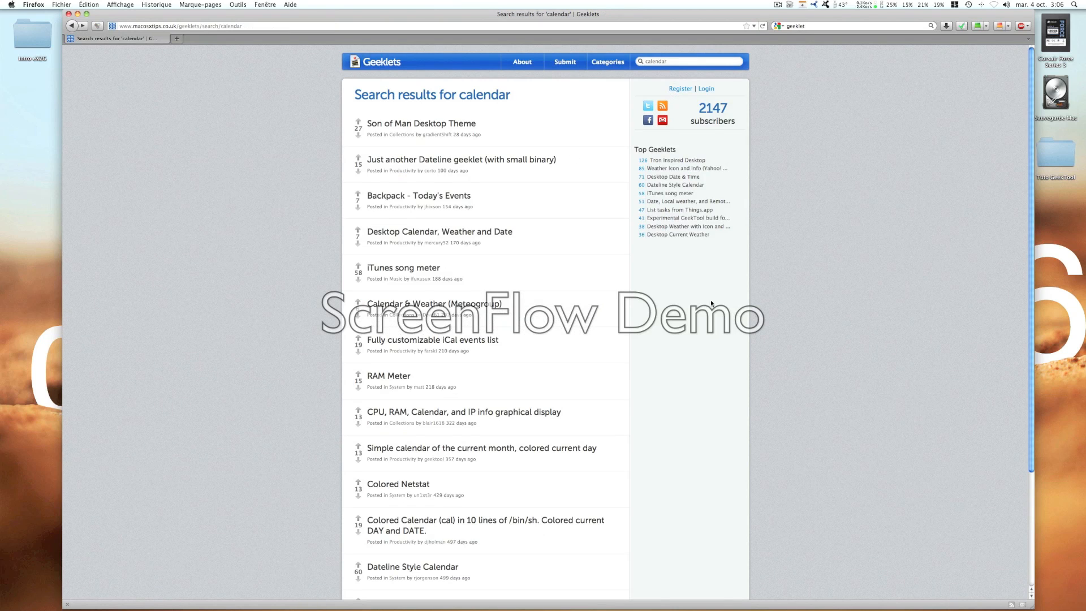
Open the Desktop Date & Time geeklet from the top geeklets and download its Day.glet file.
left_click(657, 177)
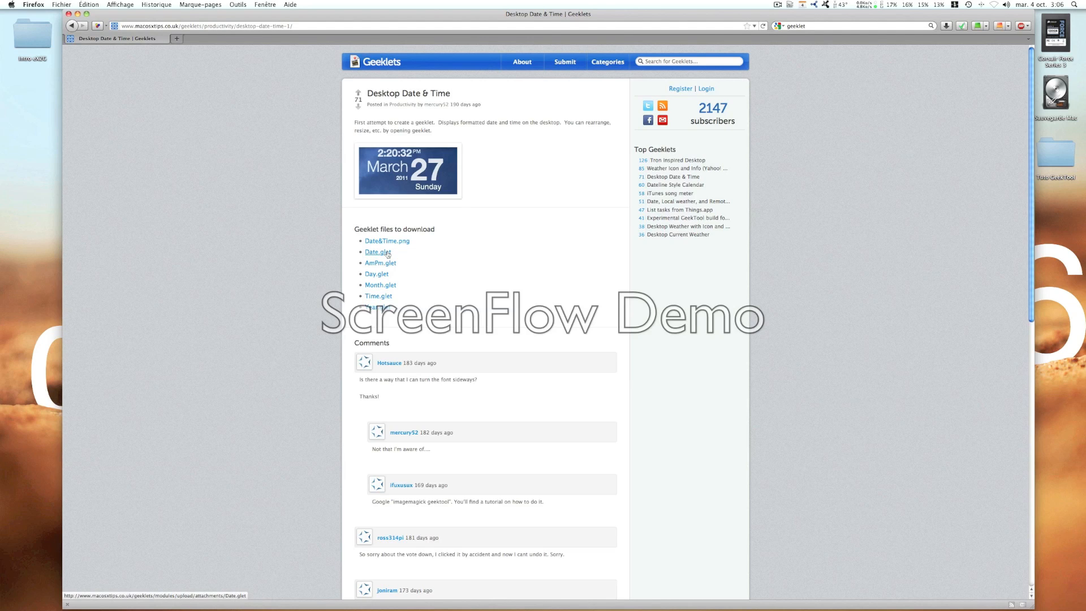
left_click(382, 276)
left_click(488, 364)
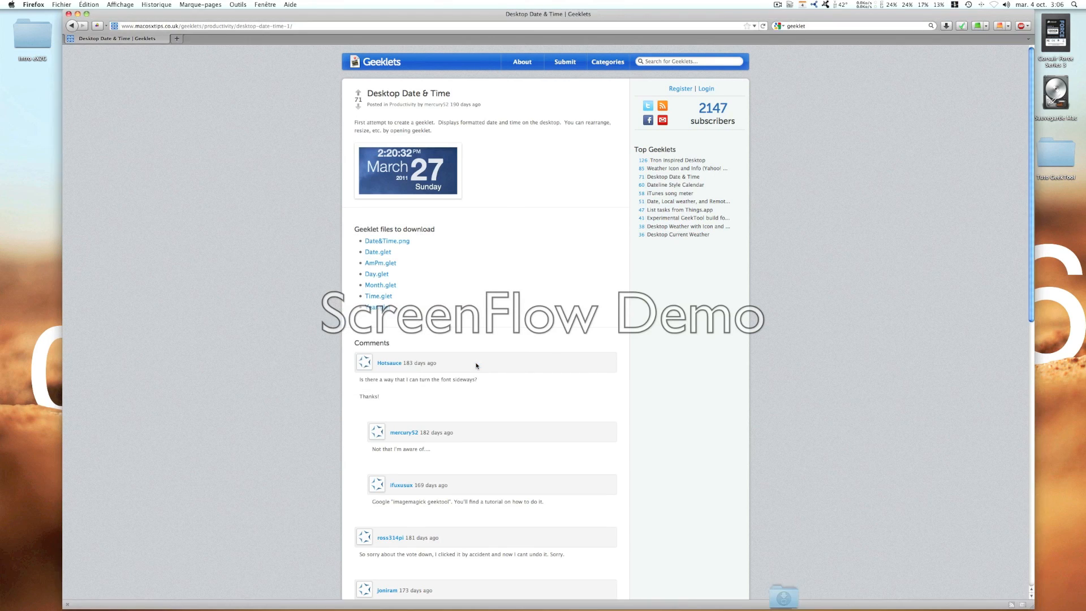
Open the downloaded Day.glet file in GeekTool and allow its command to run.
left_click(785, 597)
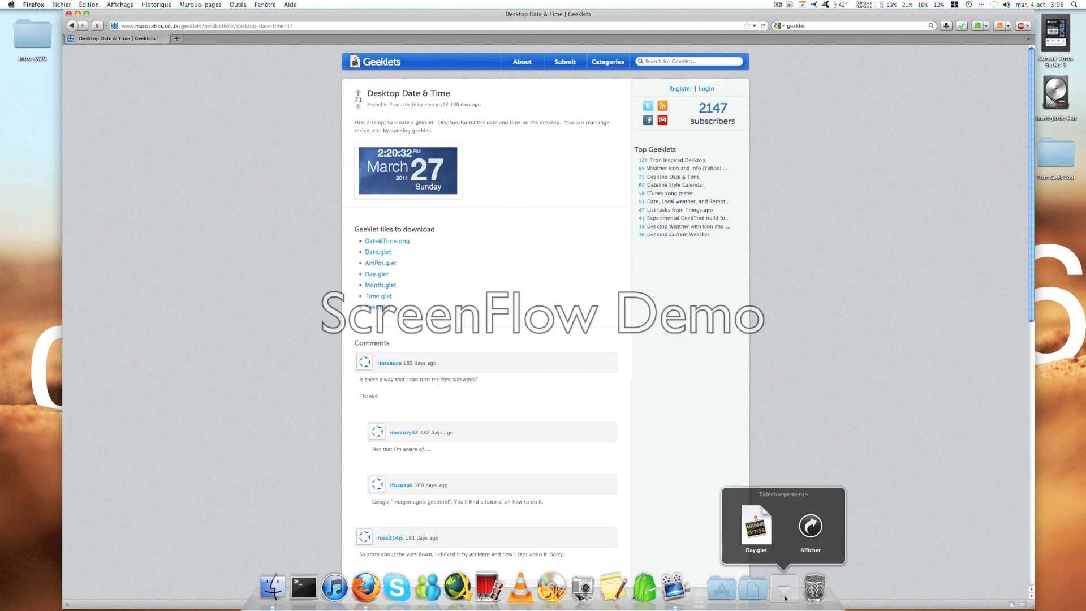
left_click(760, 532)
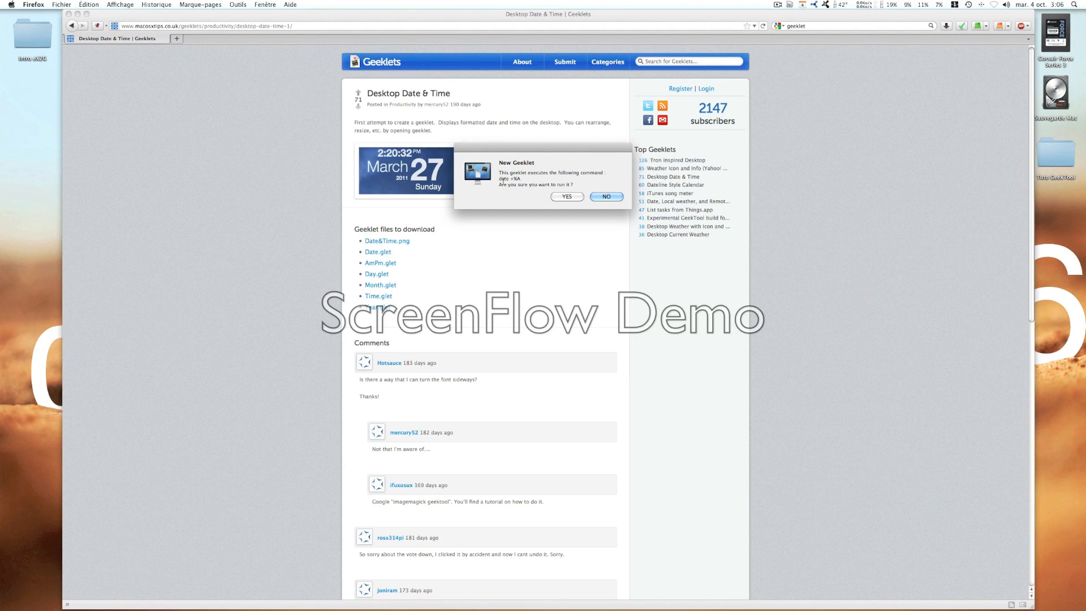
left_click(568, 197)
Minimize the browser window and try to move the new weekday geeklet on the desktop.
key("super+m")
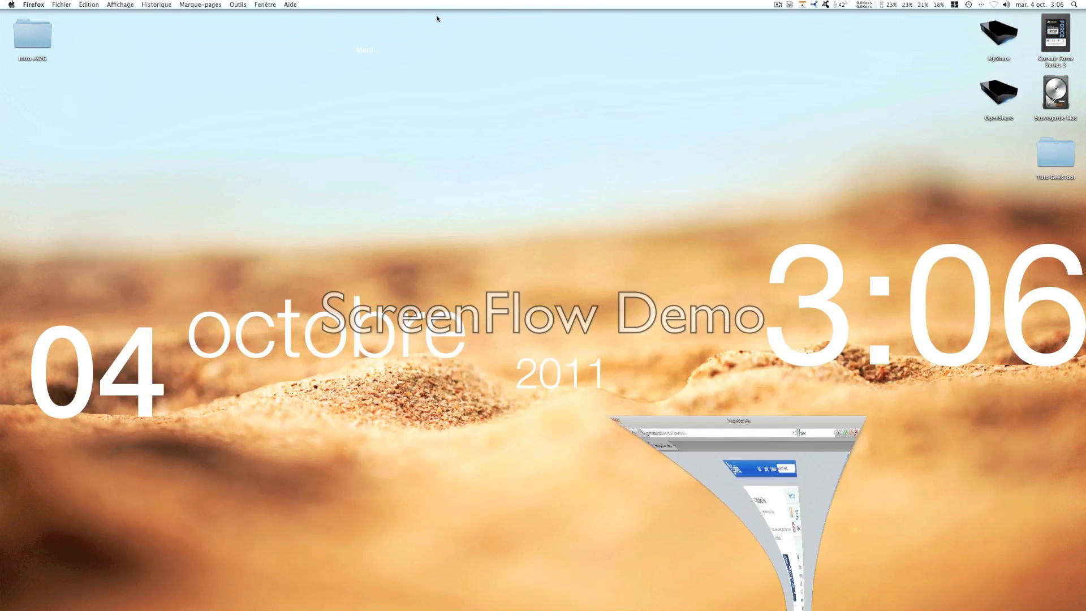
left_click(379, 49)
left_click_drag(375, 49, 376, 67)
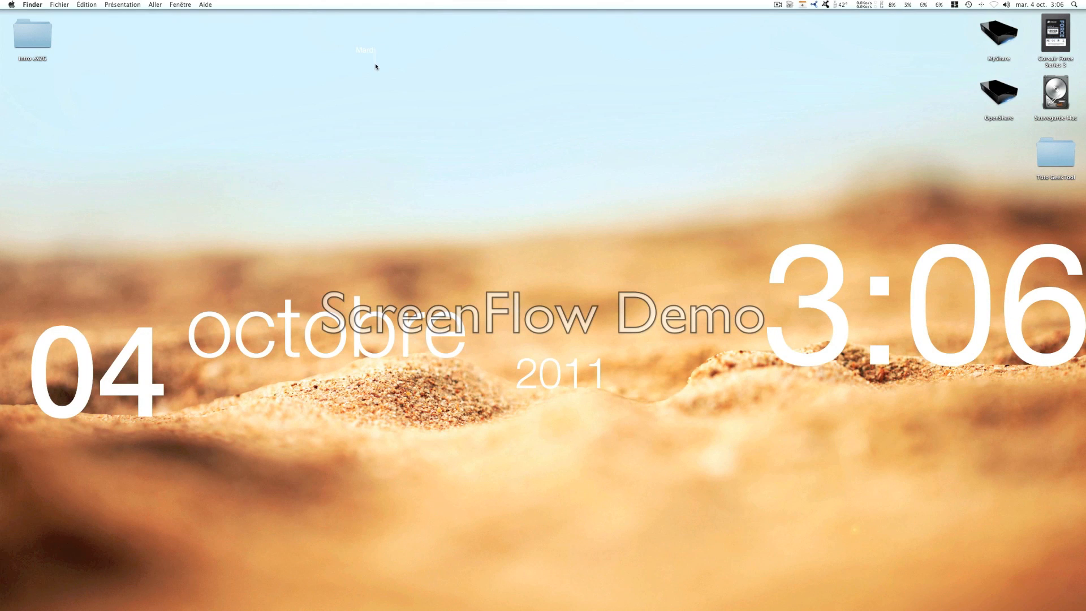
Launch GeekTool, select the weekday geeklet and set its refresh interval to 1 second.
left_click(706, 592)
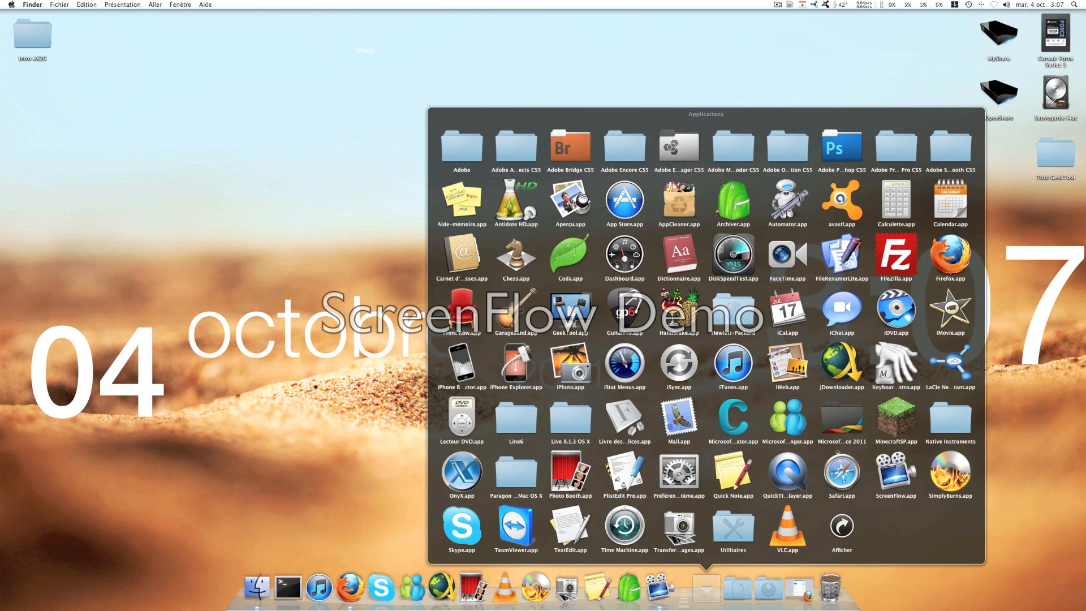
left_click(570, 308)
left_click(365, 54)
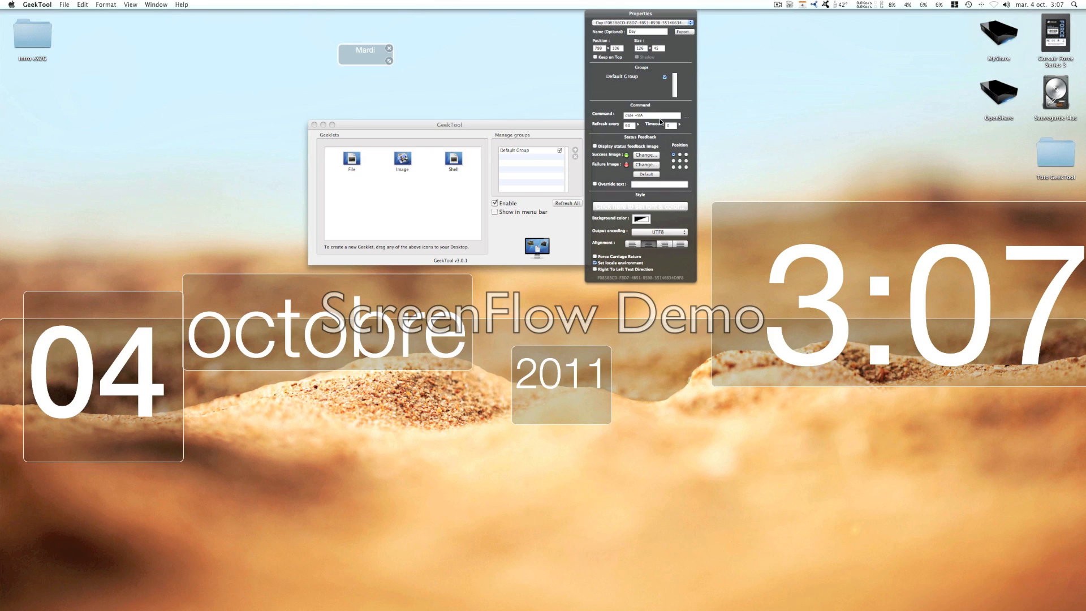
left_click(629, 125)
type("1")
Set the weekday geeklet's font to Helvetica Neue, Medium typeface, size 200, and open its text colour picker.
left_click(651, 205)
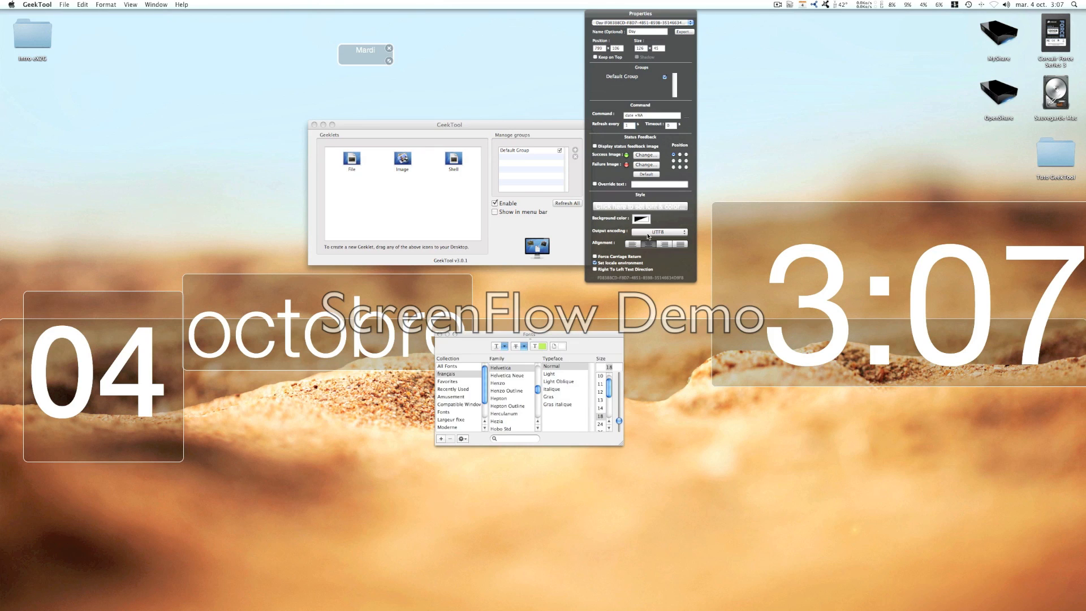
left_click(520, 375)
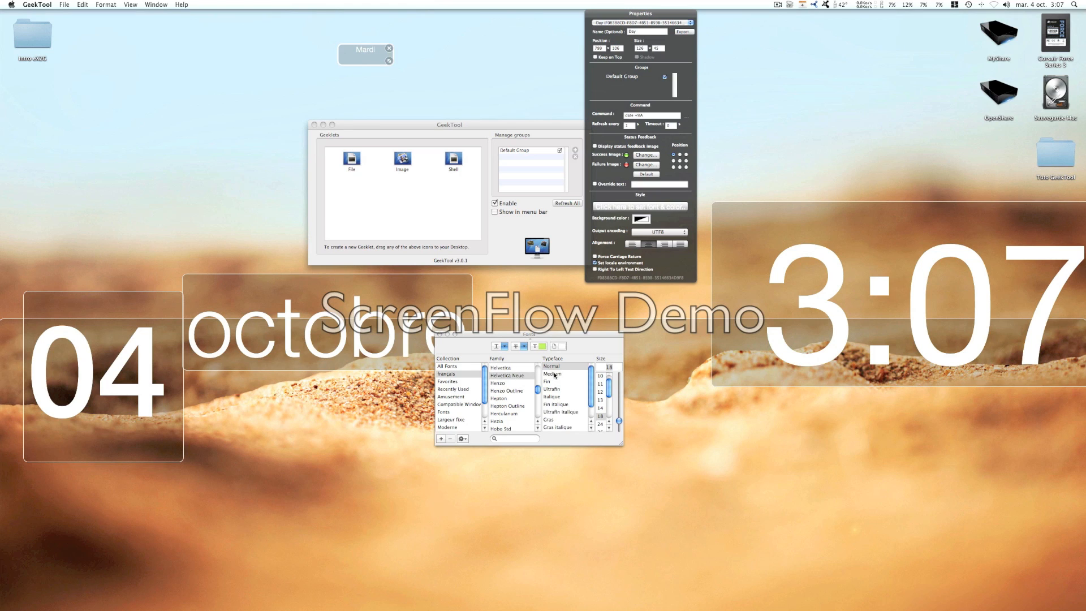
left_click(557, 375)
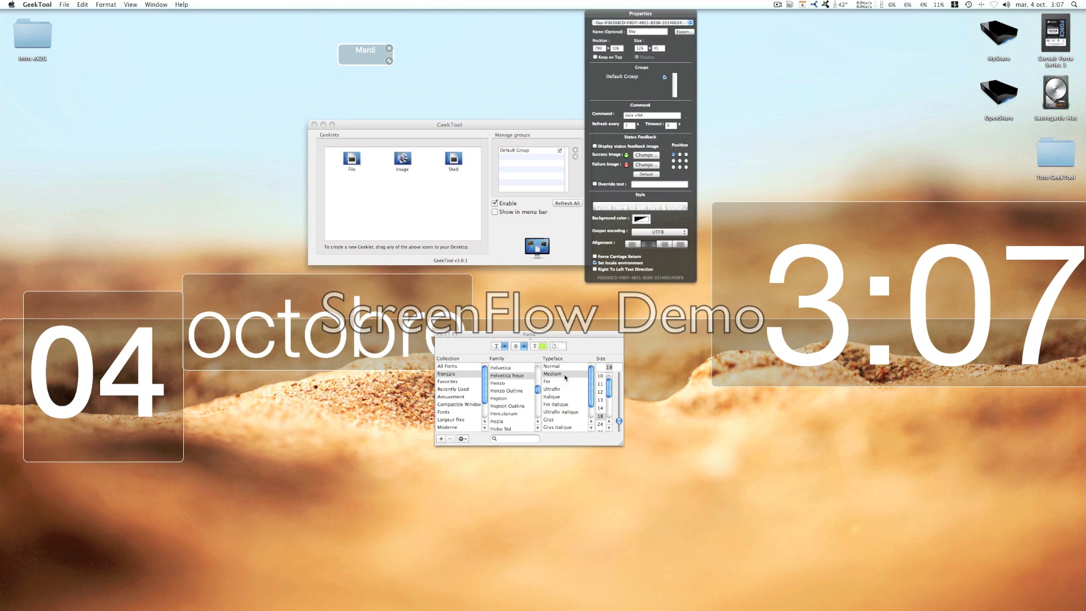
double_click(609, 368)
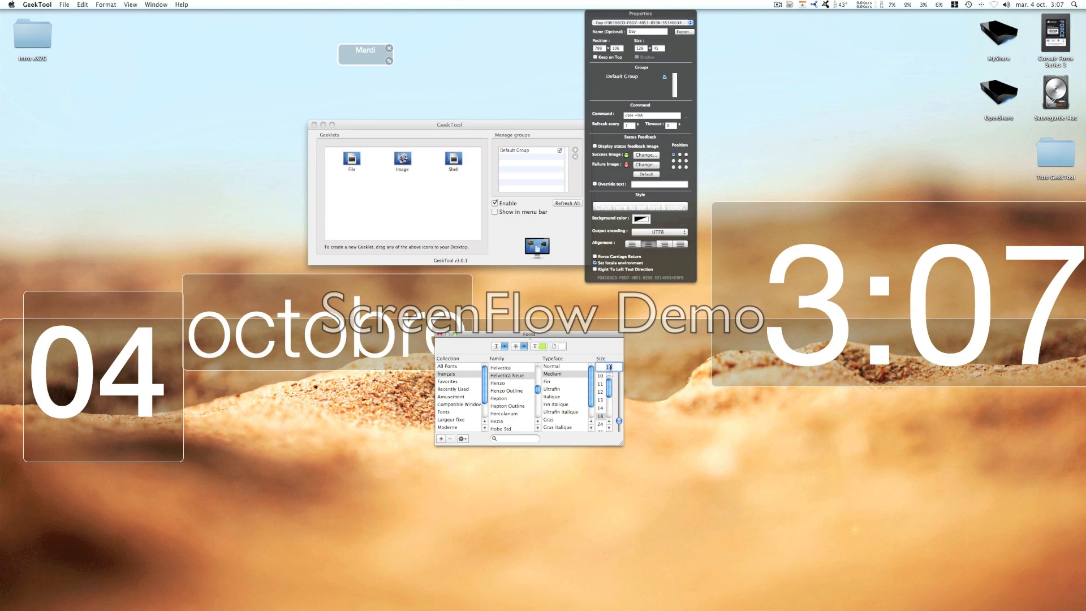
type("200")
left_click(539, 346)
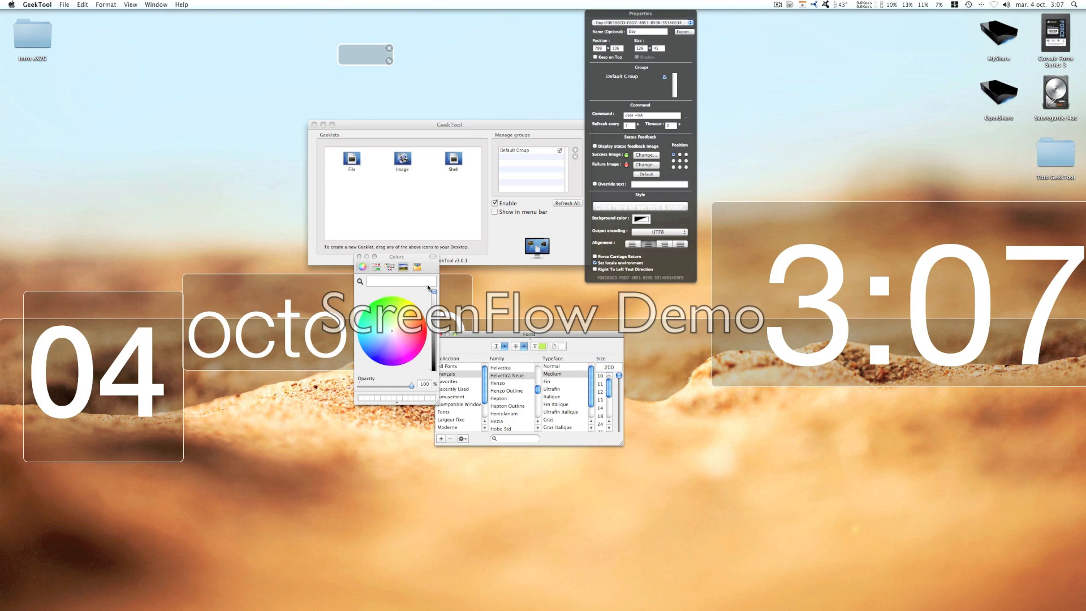
Enlarge the weekday geeklet to fit its text and place it just above the day number and month.
left_click_drag(390, 60, 601, 136)
left_click_drag(522, 57, 185, 224)
left_click_drag(265, 307, 403, 308)
left_click_drag(290, 294, 288, 292)
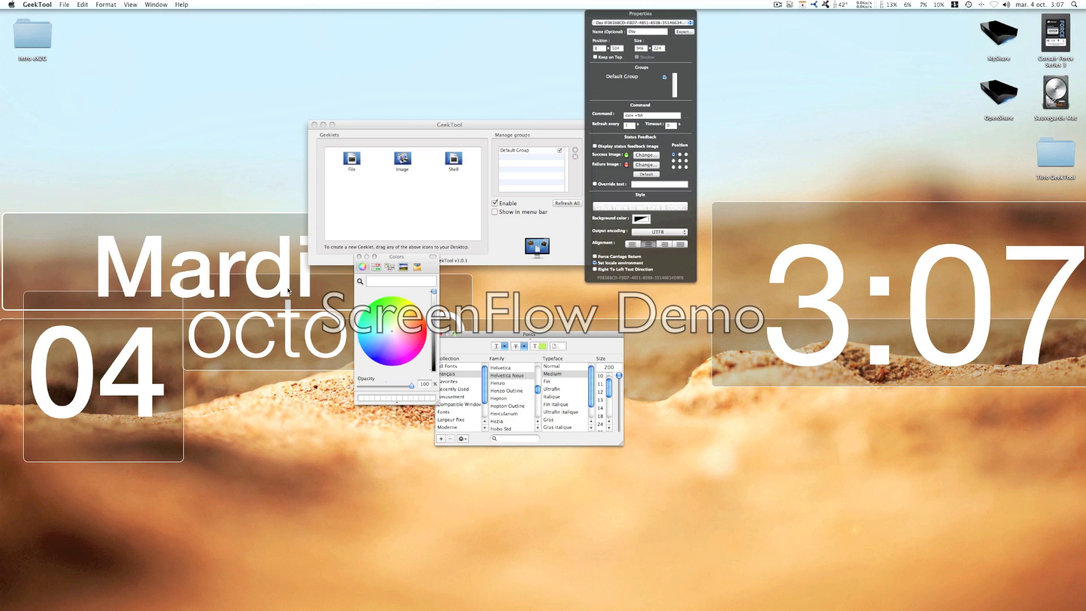
Set the weekday geeklet's status feedback image position to middle left and left-align its text.
left_click(674, 161)
left_click(679, 162)
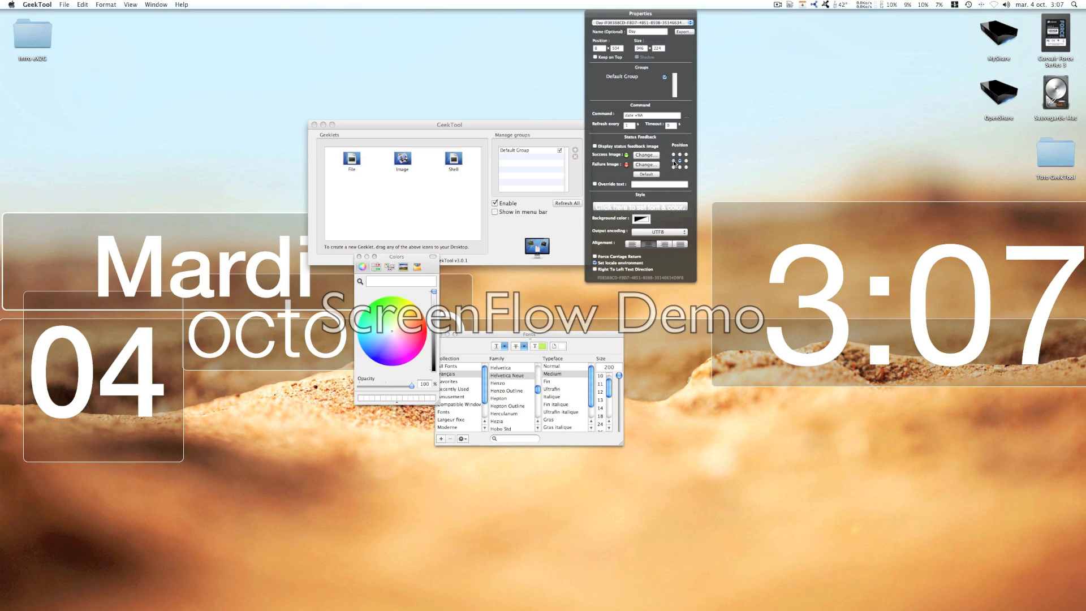
left_click(634, 245)
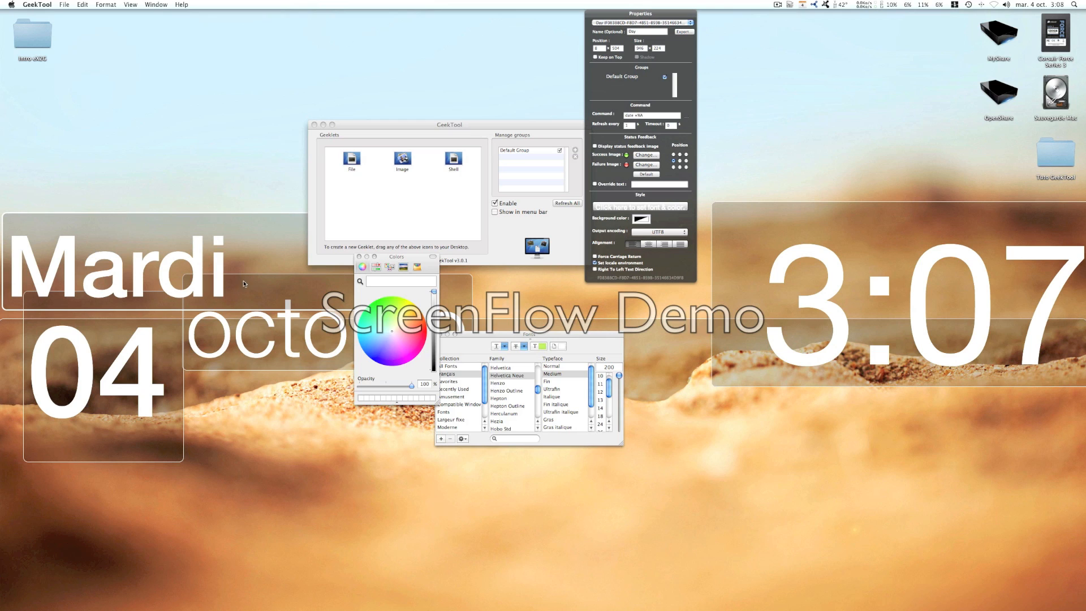
Nudge the weekday geeklet up, widen it to about 1218 px clear of the GeekTool window, and close the colour and font windows.
mouse_move(249, 273)
left_mouse_down()
mouse_move(268, 278)
mouse_move(248, 268)
left_mouse_up()
left_click_drag(355, 120, 301, 9)
left_click_drag(398, 297, 516, 297)
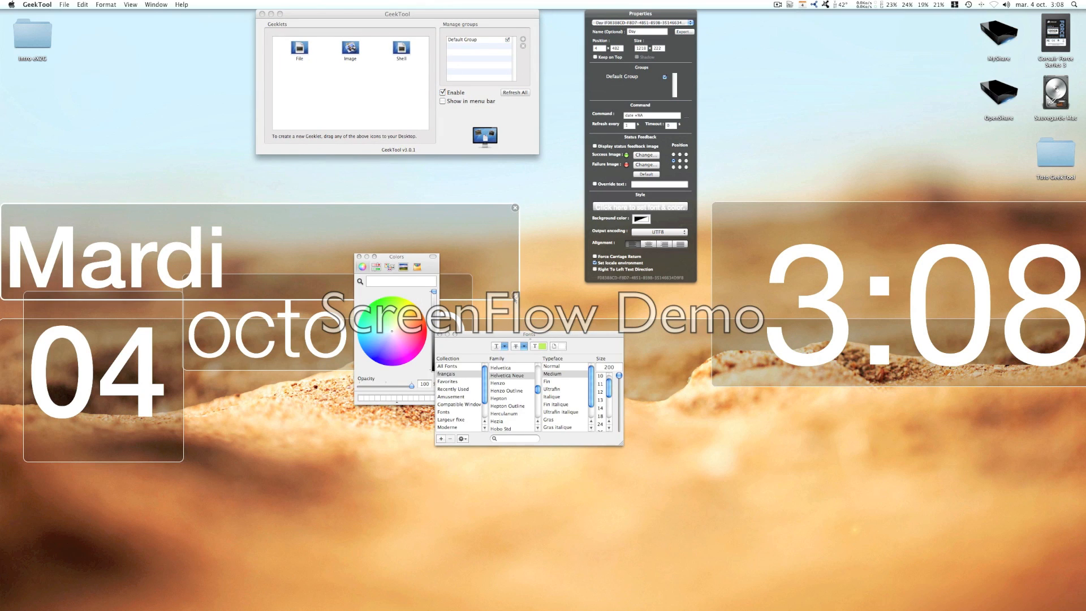
left_click(359, 257)
left_click(438, 335)
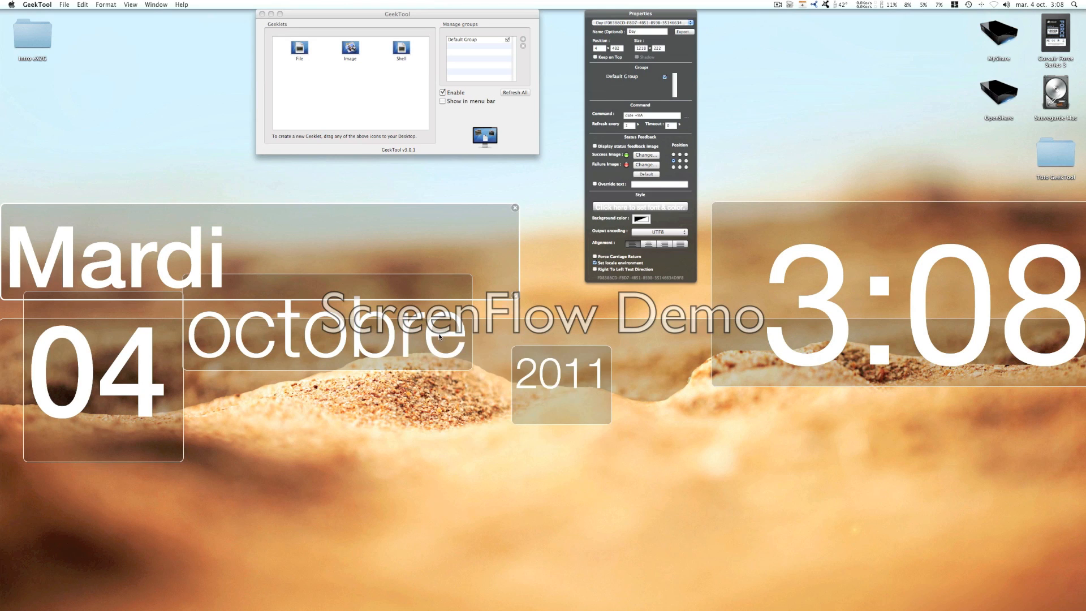
left_click(133, 152)
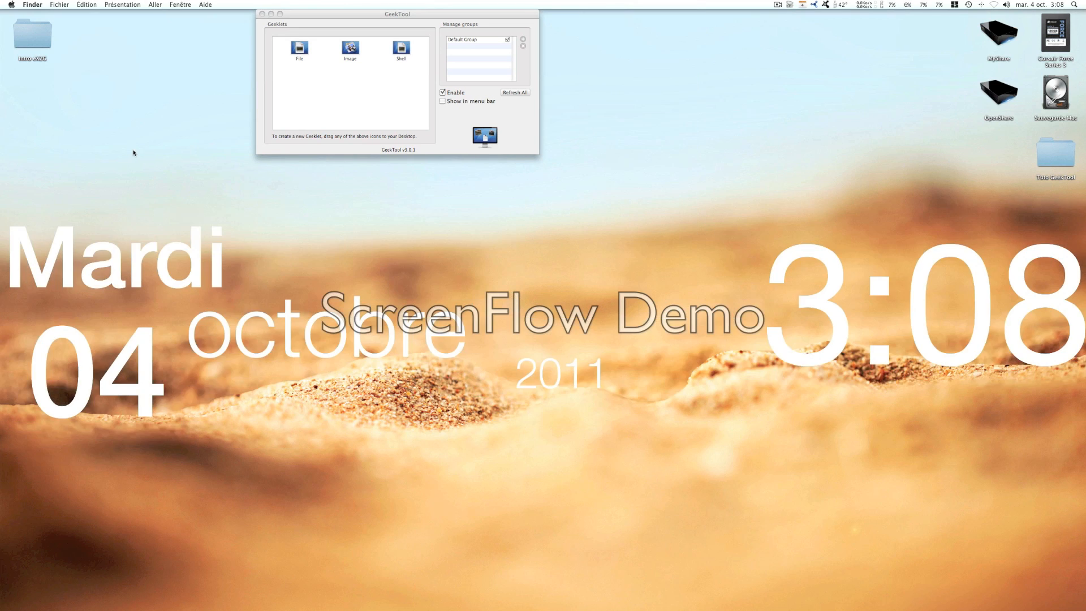
Bring the dunes cut-out image geeklet in front of the date and clock geeklets and close the GeekTool window.
left_click(424, 47)
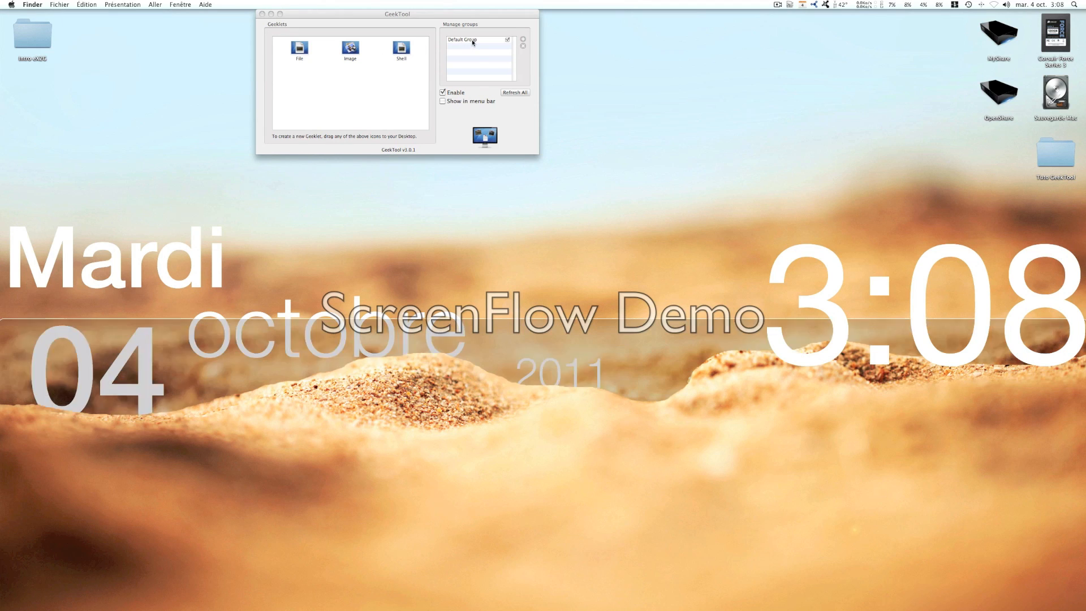
left_click(666, 555)
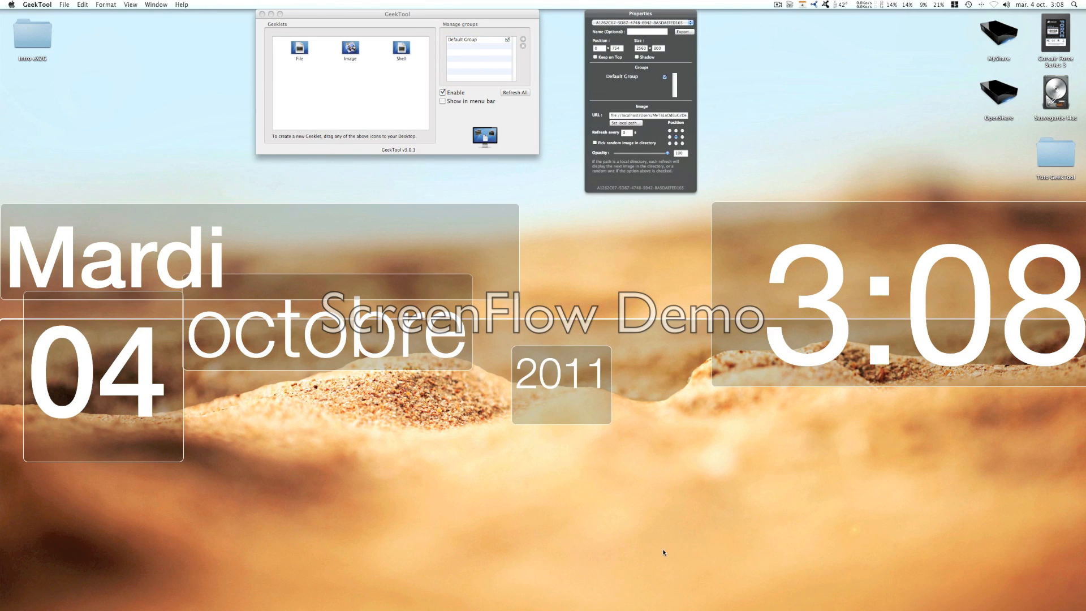
right_click(663, 549)
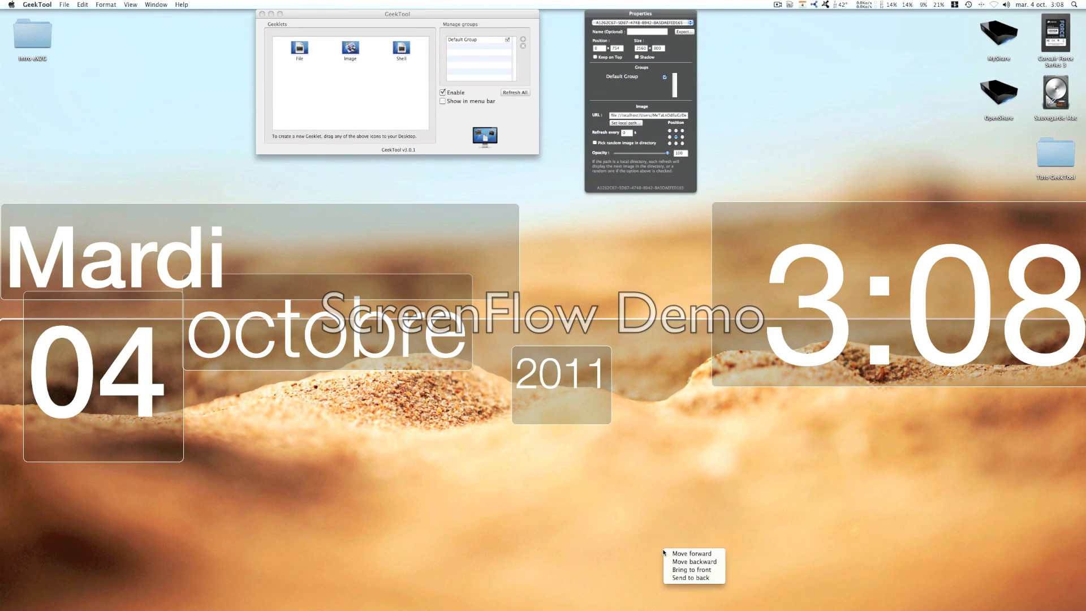
left_click(696, 570)
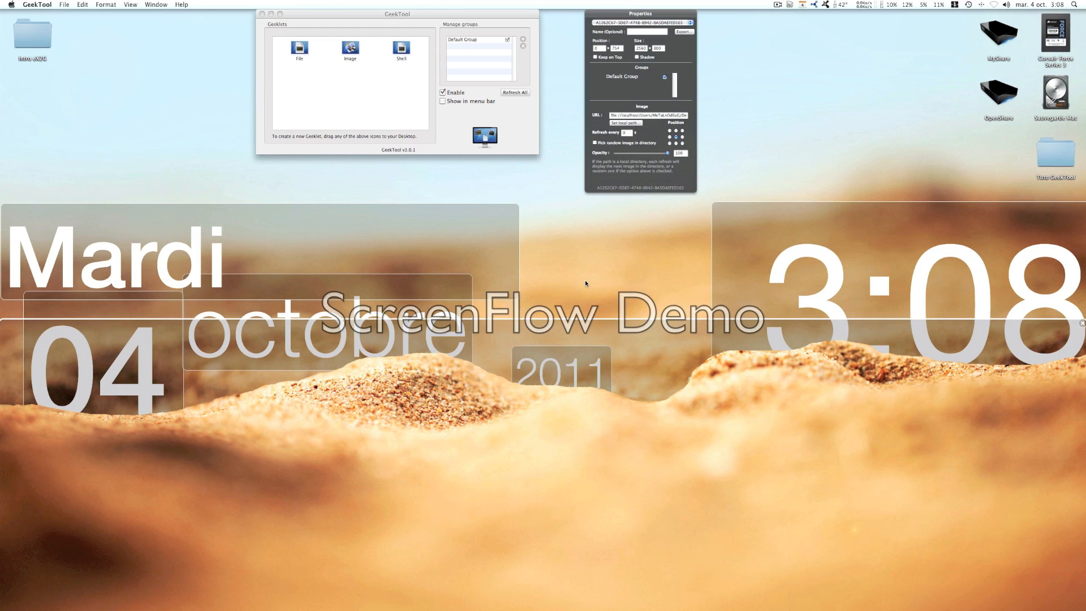
left_click(589, 242)
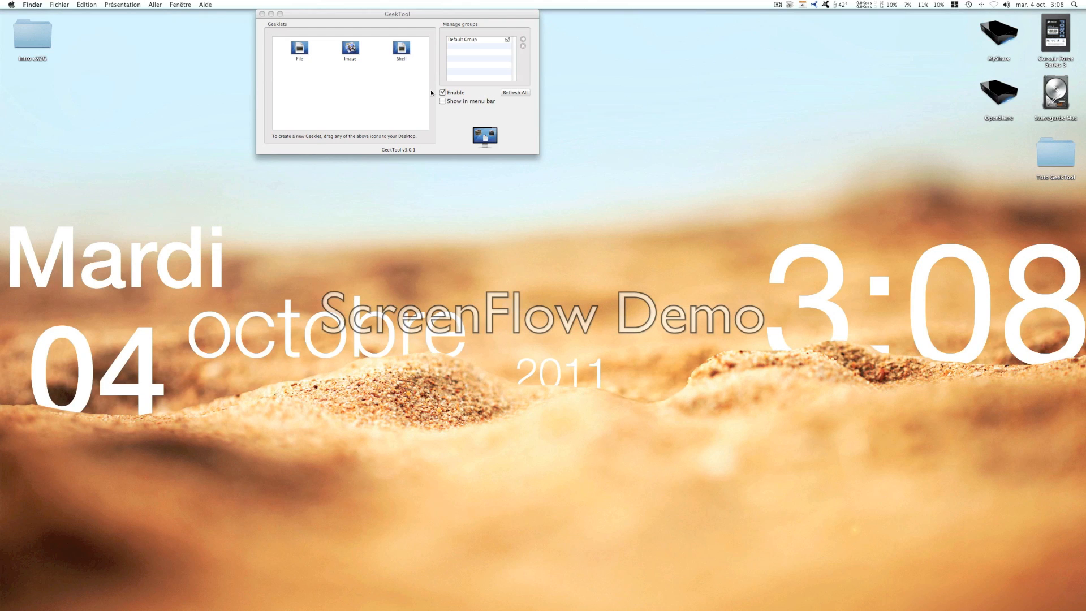
left_click(262, 14)
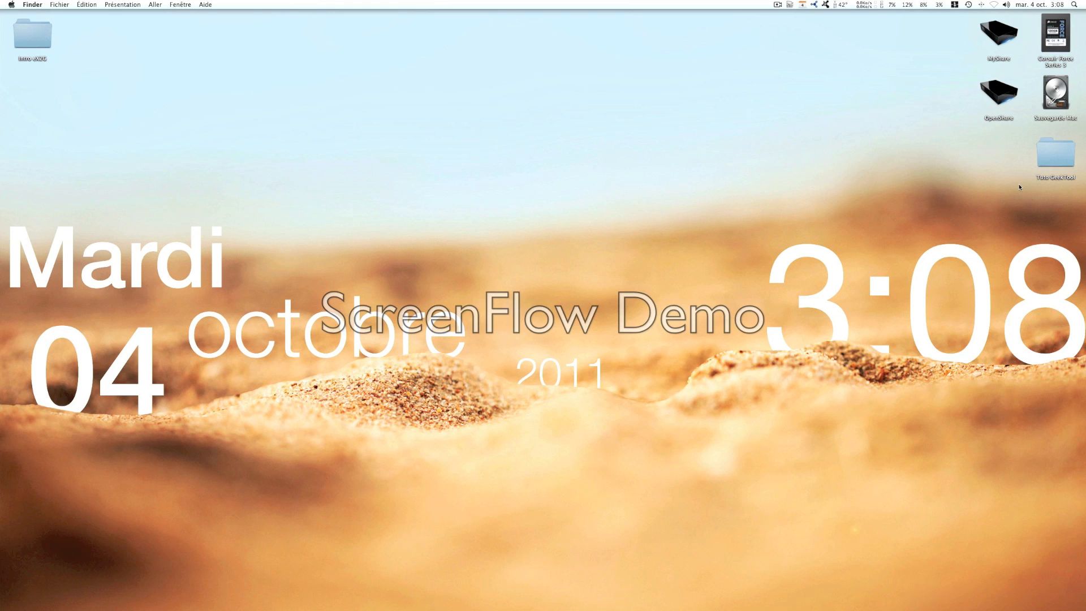
Look at the wallpaper and cut-out image files in the Tuto GeekTool folder and close it.
double_click(1058, 156)
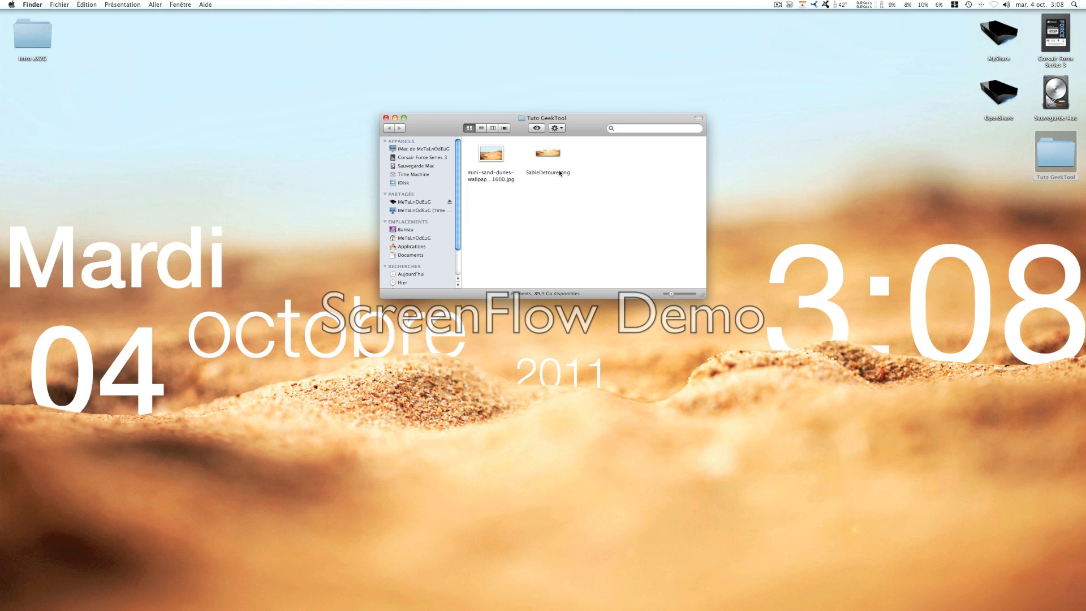
left_click(385, 118)
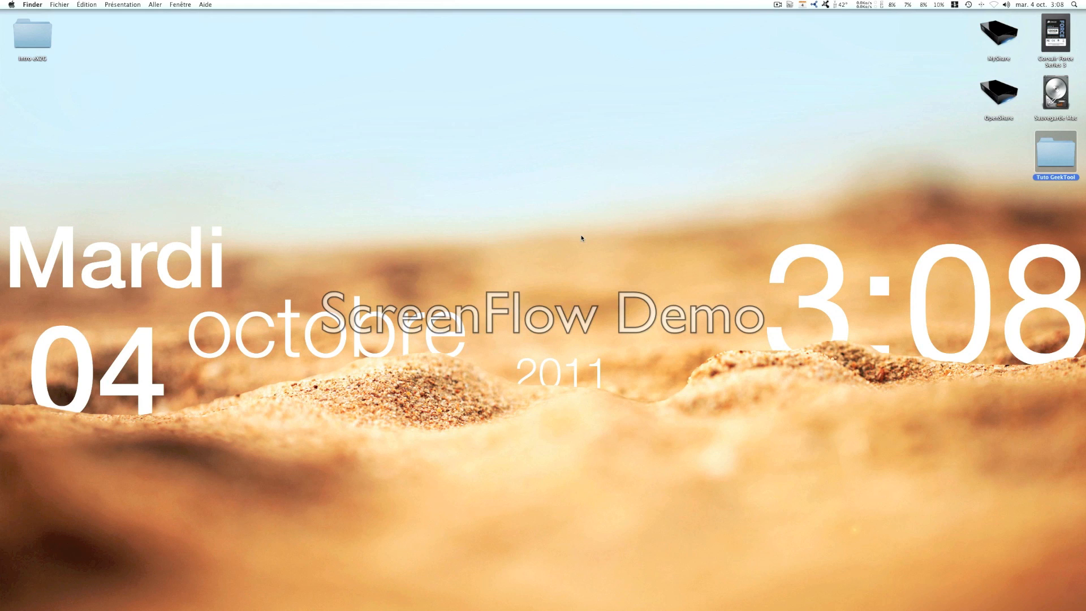
left_click(582, 237)
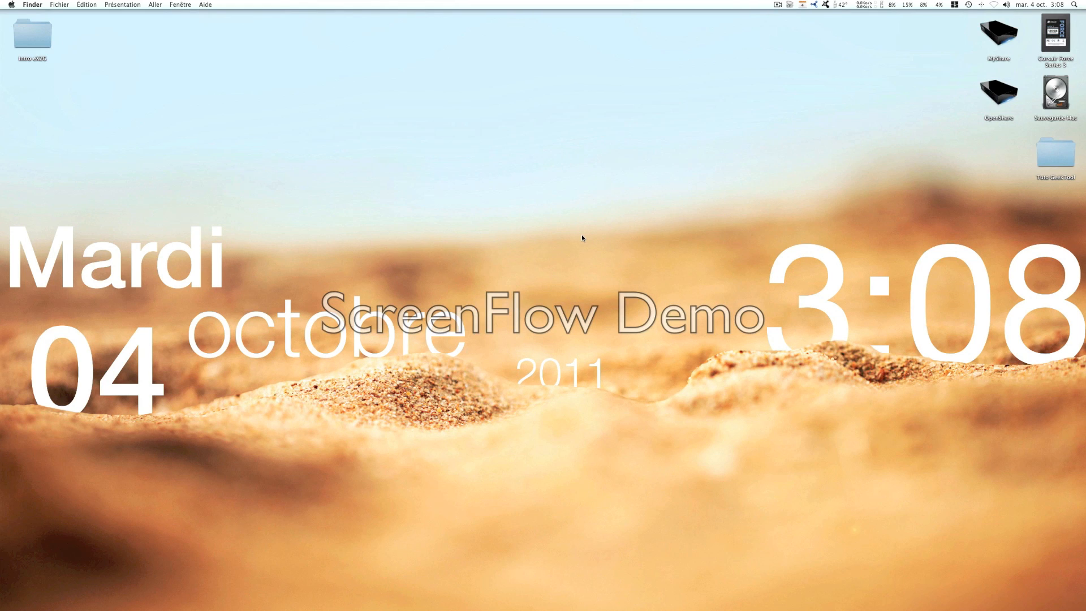
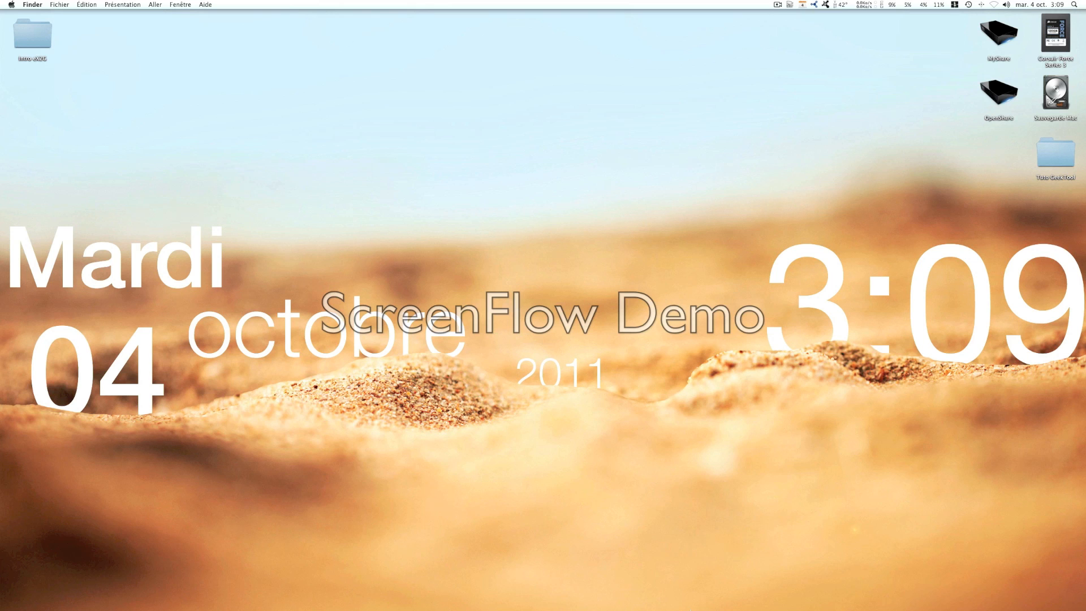
Restore the minimized browser window to review the Desktop Date & Time geeklet's download page, and close it.
mouse_move(697, 607)
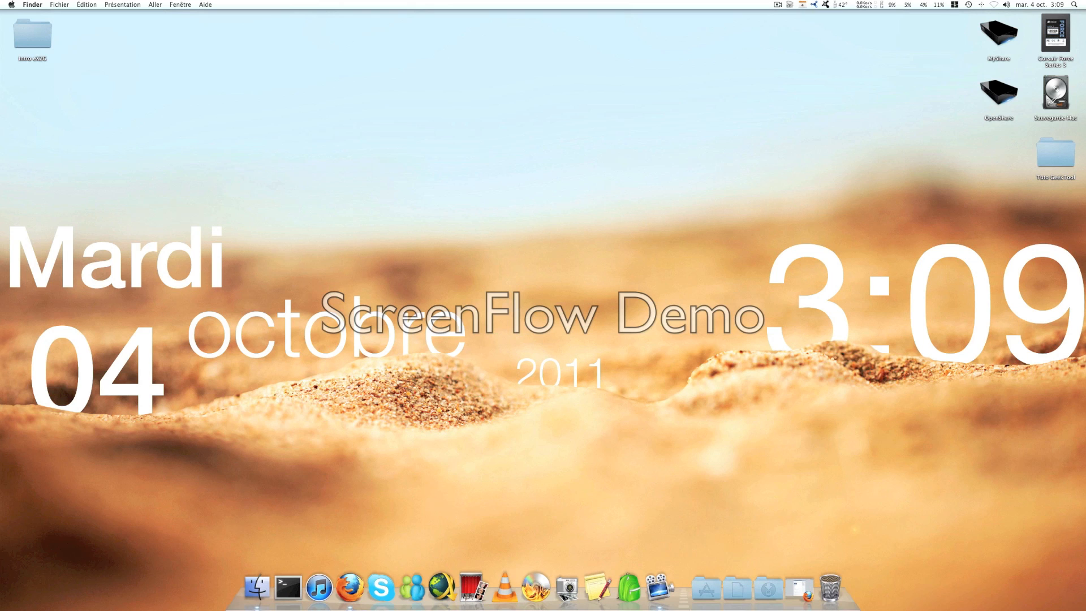
left_click(806, 590)
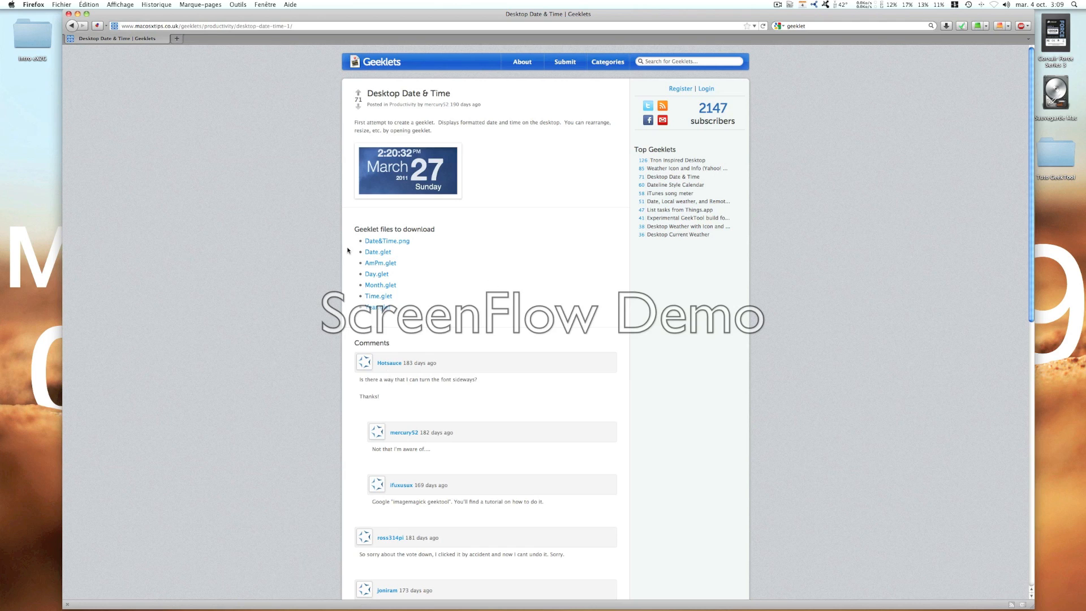
left_click(69, 13)
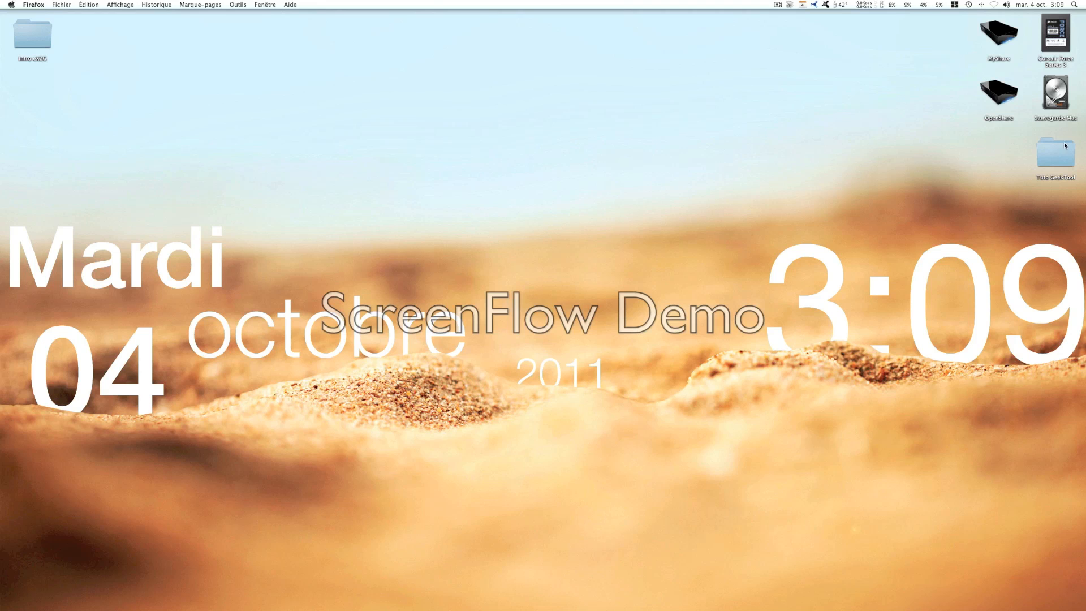
Switch to Firefox and search Google Images for "geektool".
mouse_move(721, 600)
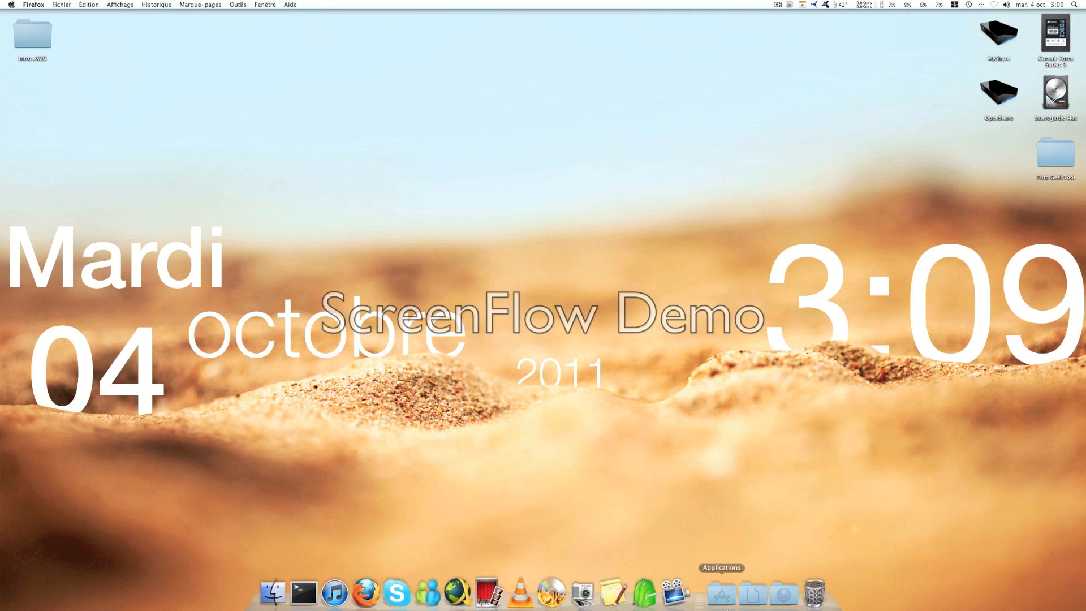
left_click(366, 588)
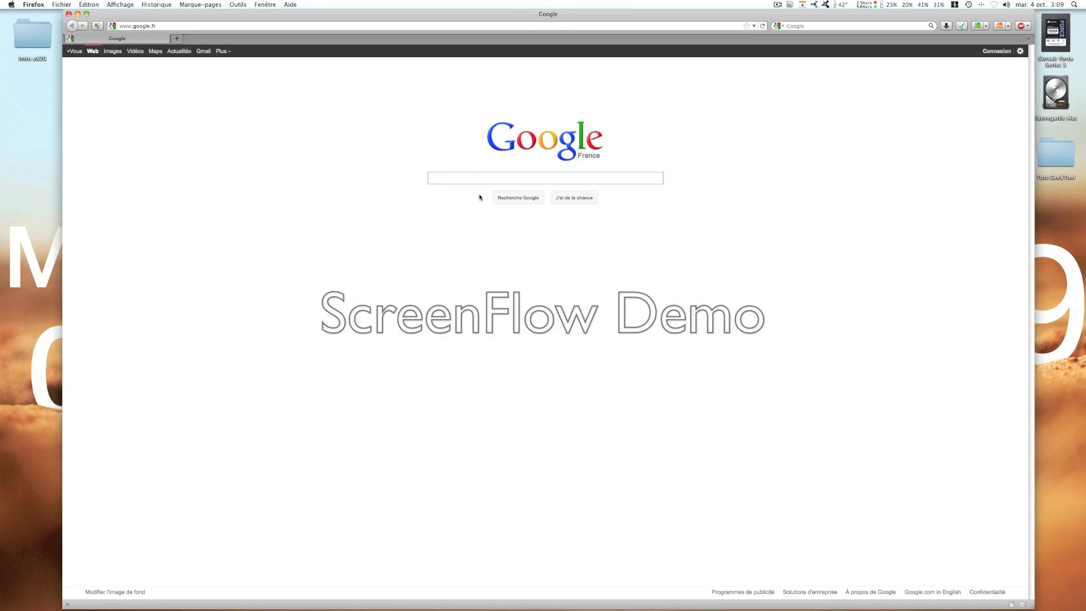
type("gee")
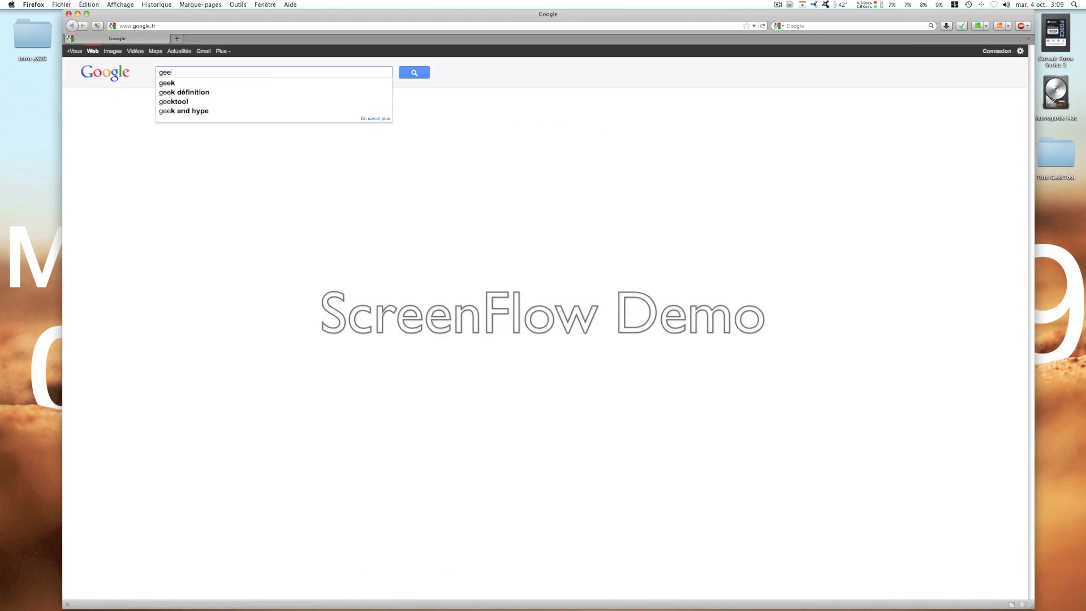
type("ktool")
key("Return")
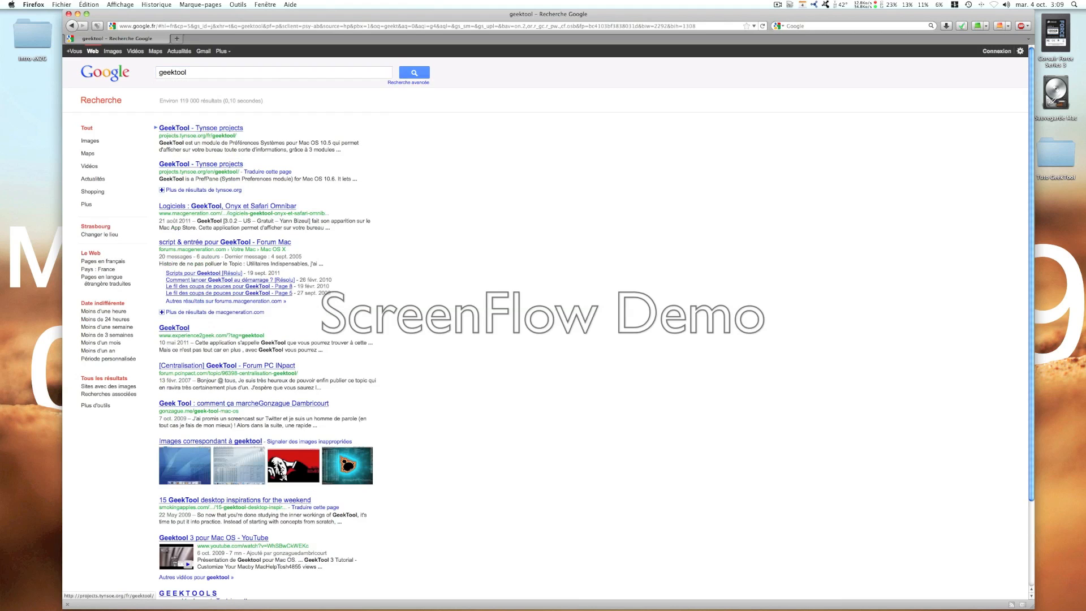
left_click(113, 51)
View the geektooldesktop.jpg example at full size and return to the image results.
mouse_move(285, 151)
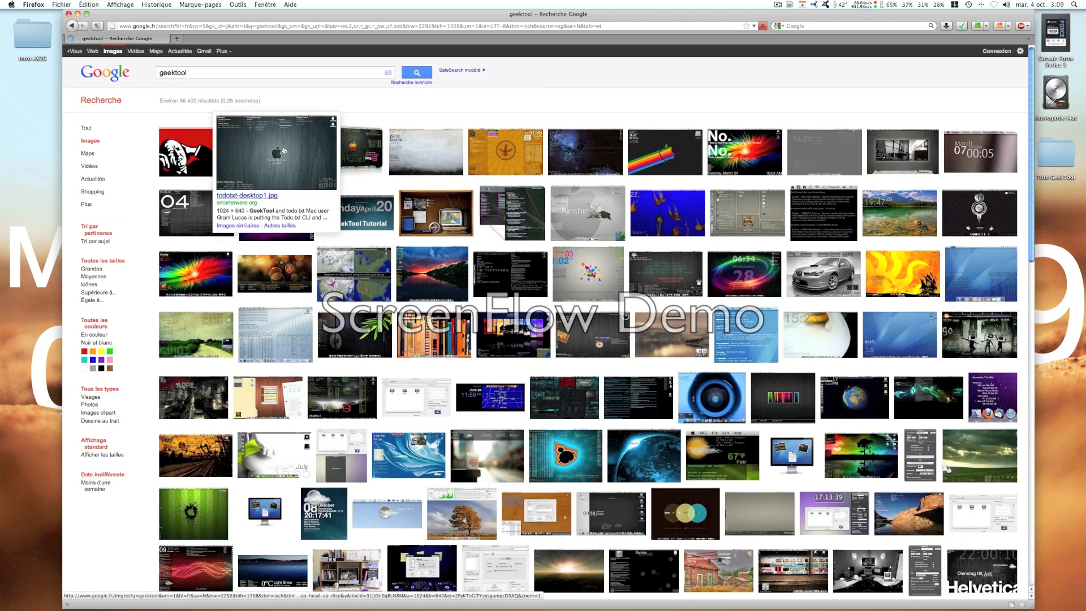
left_click(403, 147)
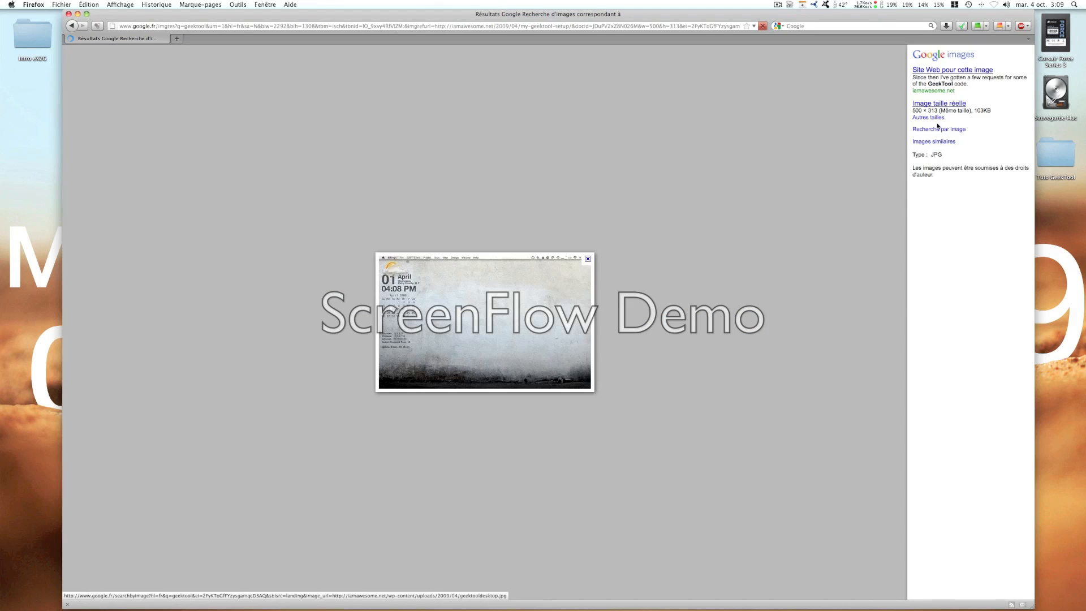
left_click(931, 104)
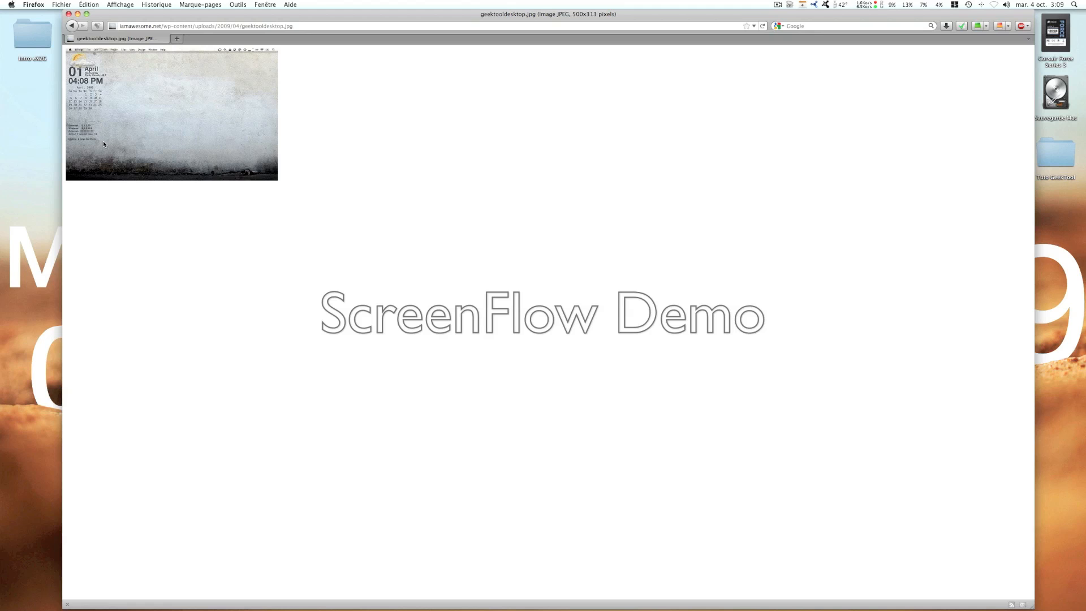
left_click(71, 26)
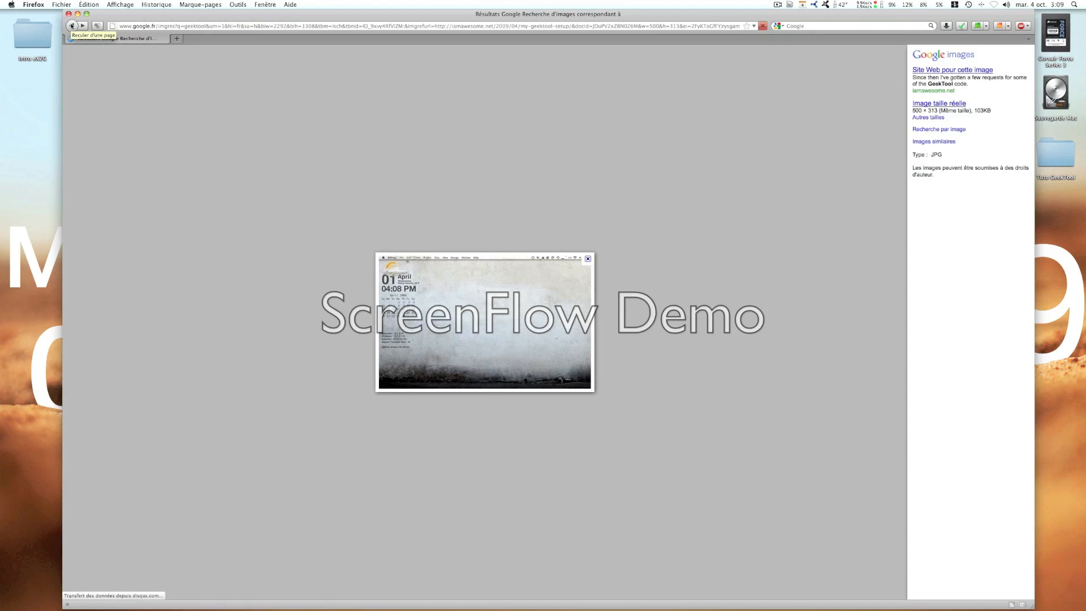
left_click(72, 26)
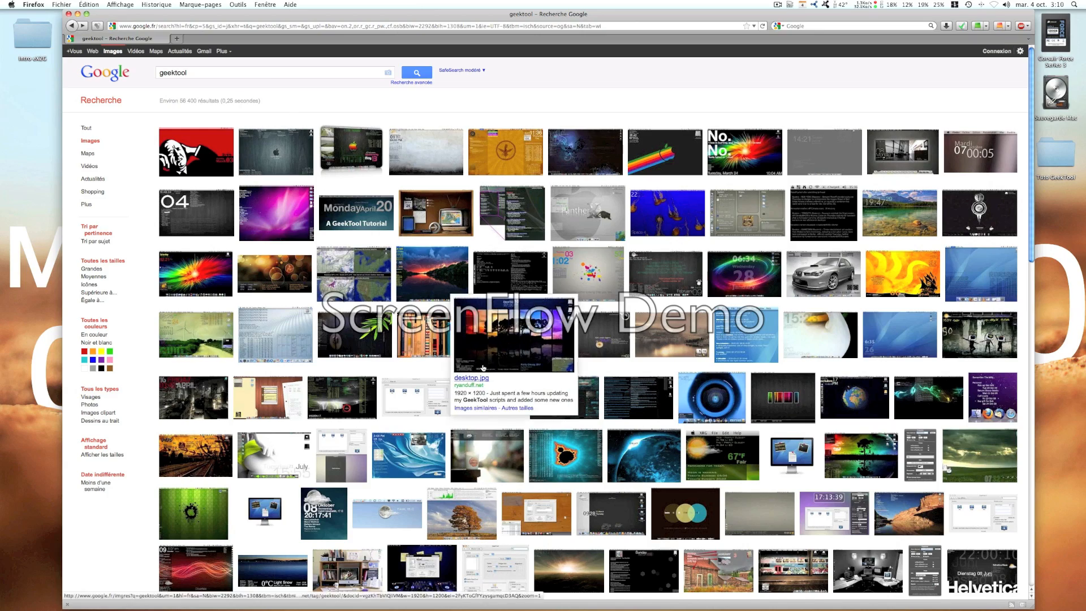
Browse further GeekTool desktop examples on the following result pages and close the browser window.
scroll(509, 342, "down", 4)
scroll(465, 367, "down", 2)
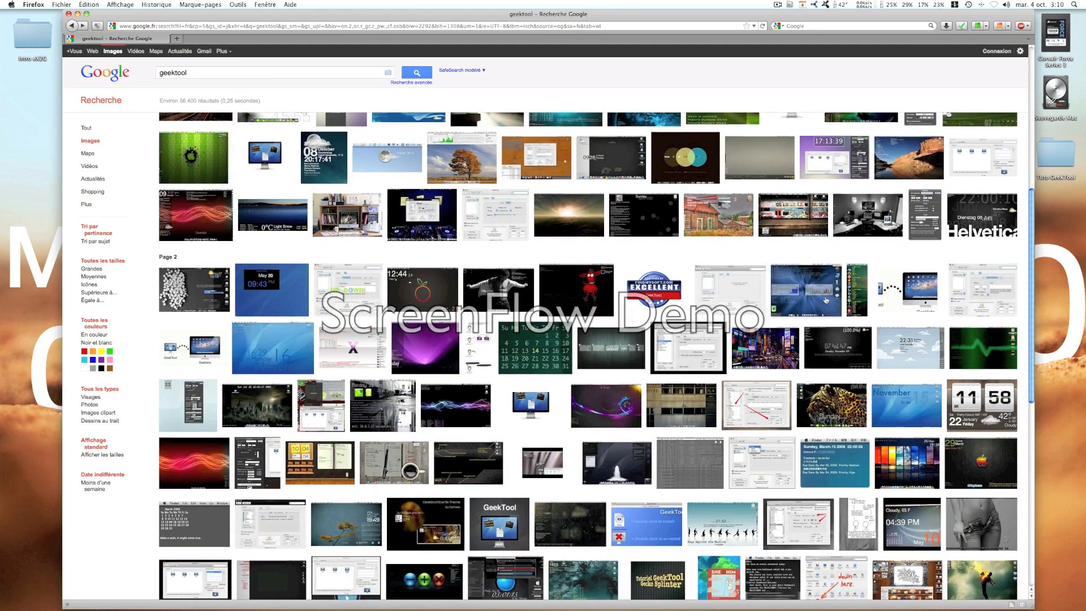
mouse_move(830, 301)
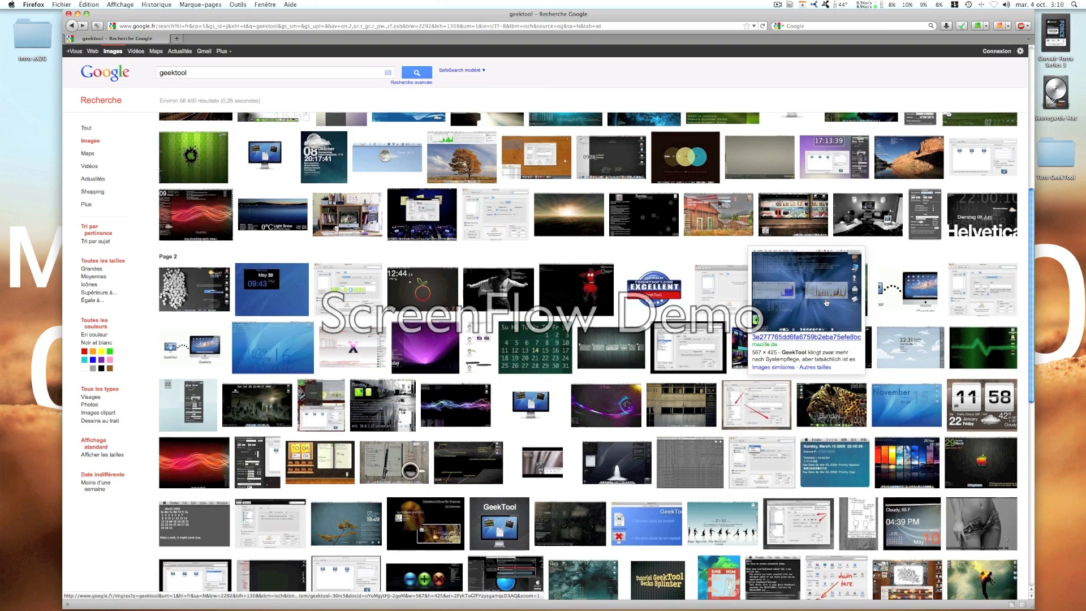
scroll(826, 303, "down", 10)
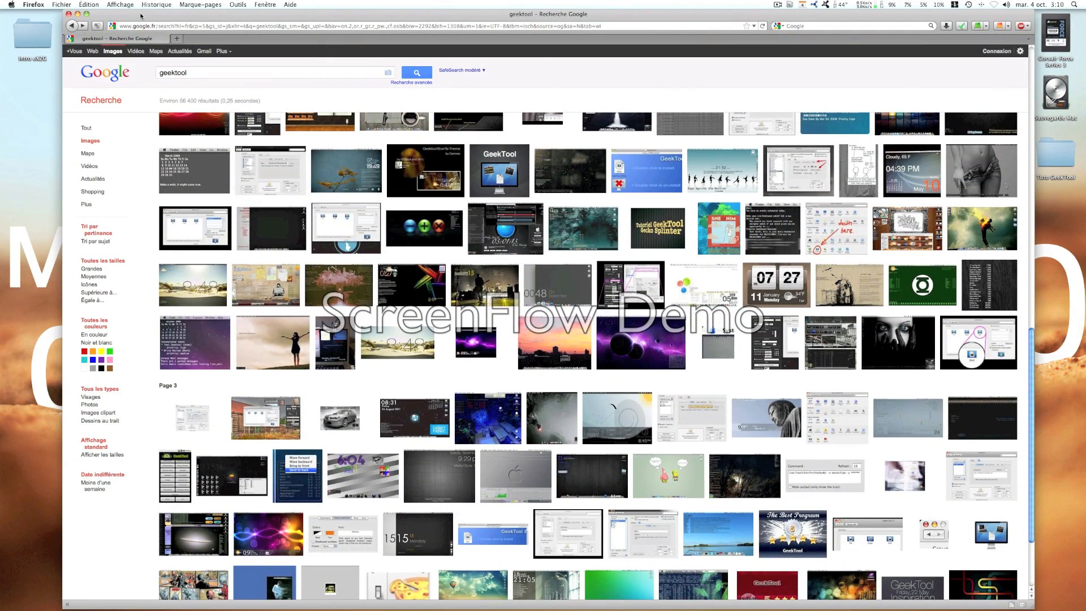
left_click(69, 14)
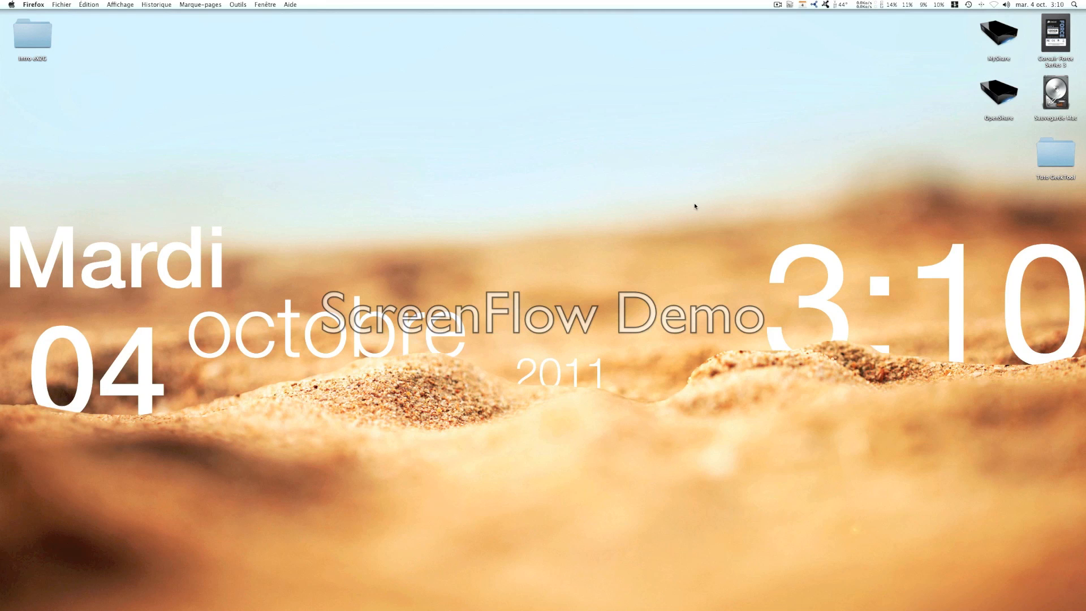